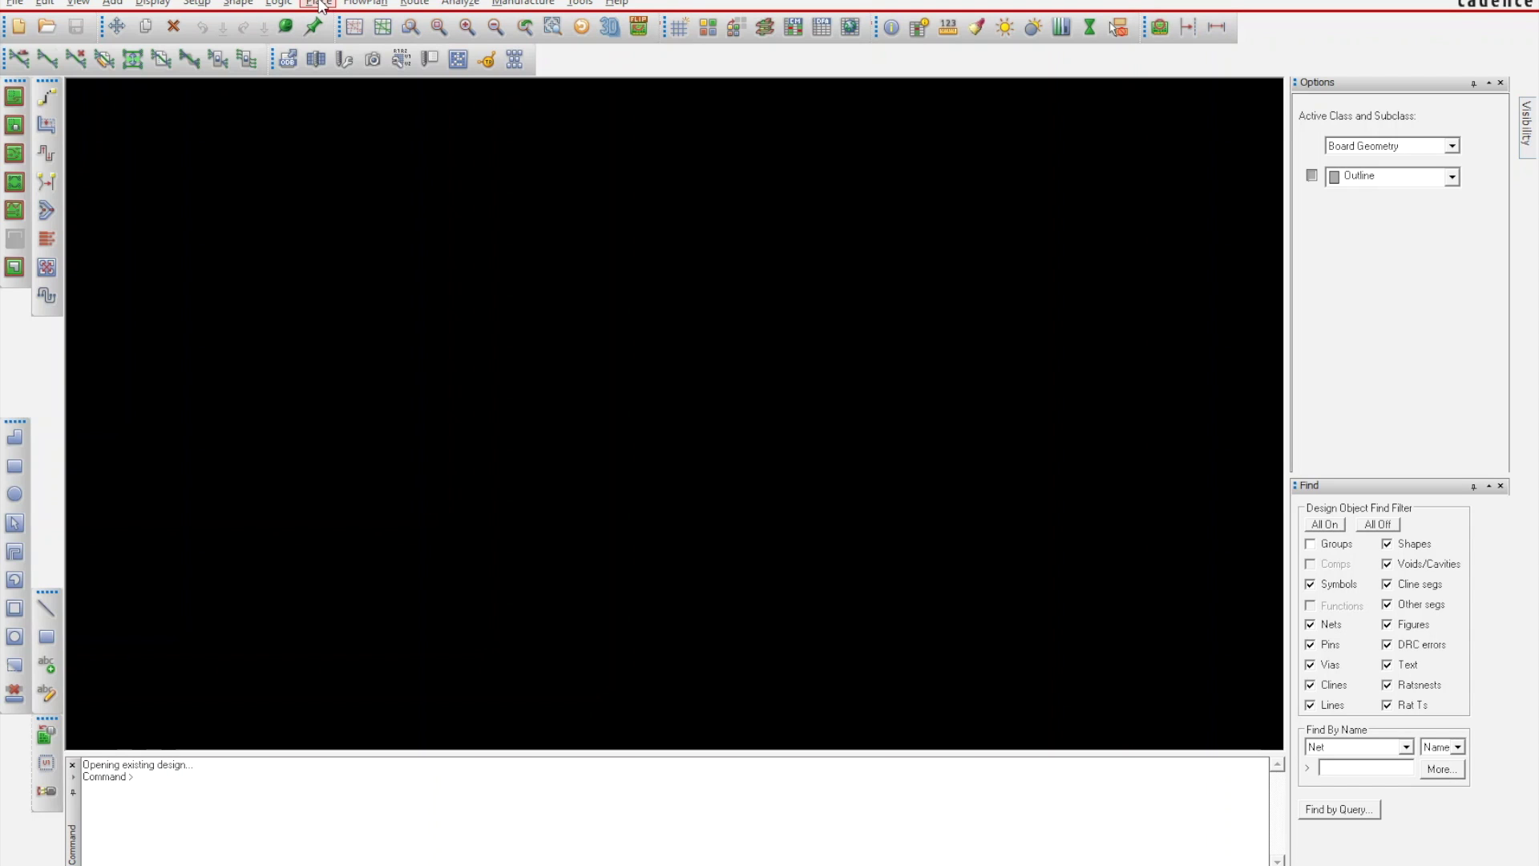
click(319, 3)
click(319, 3)
click(319, 3)
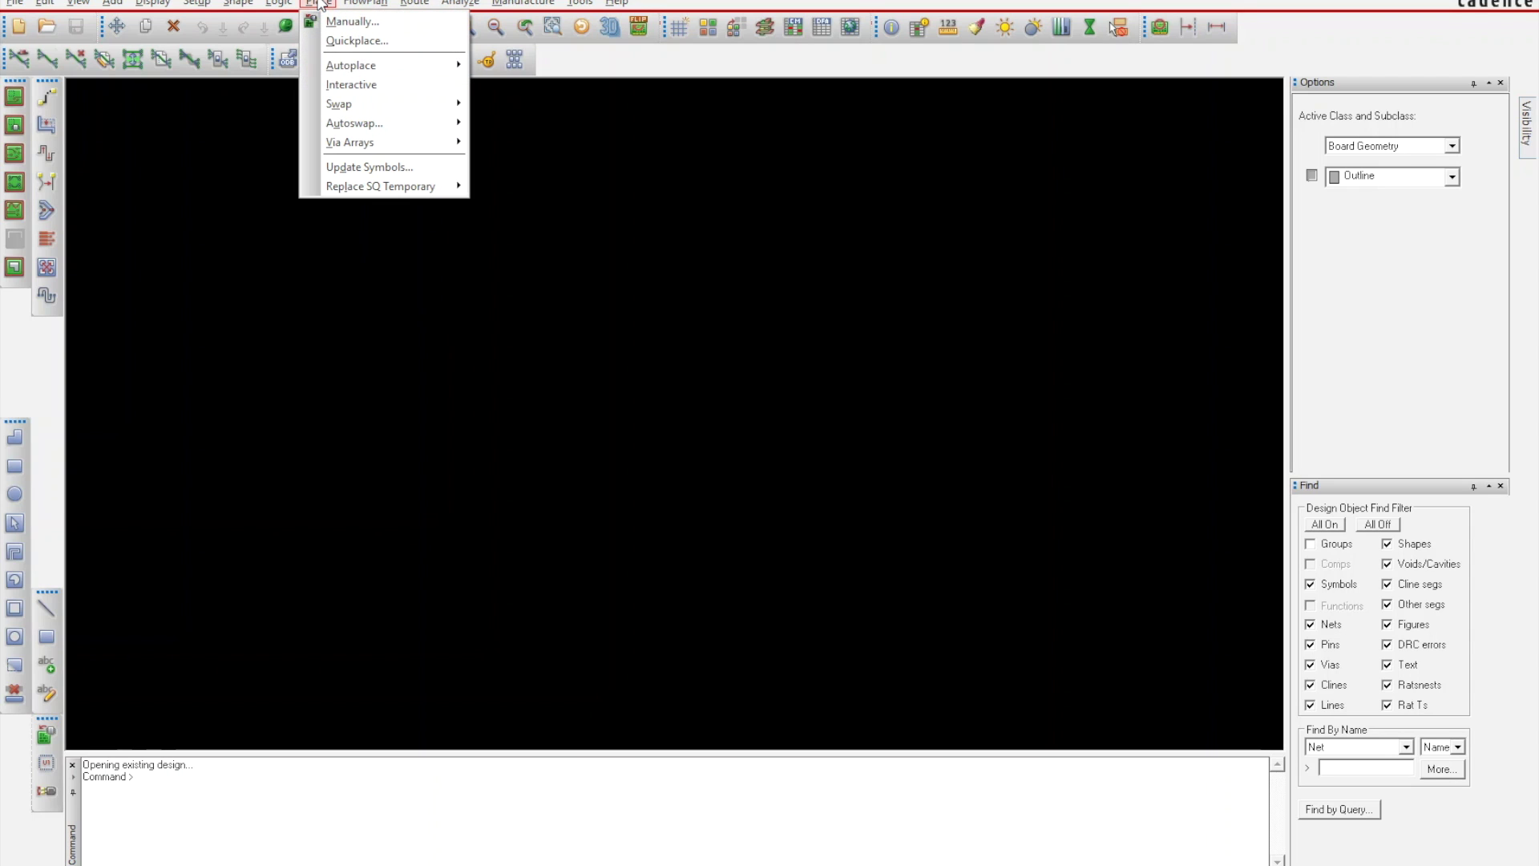
click(319, 4)
click(319, 3)
click(190, 705)
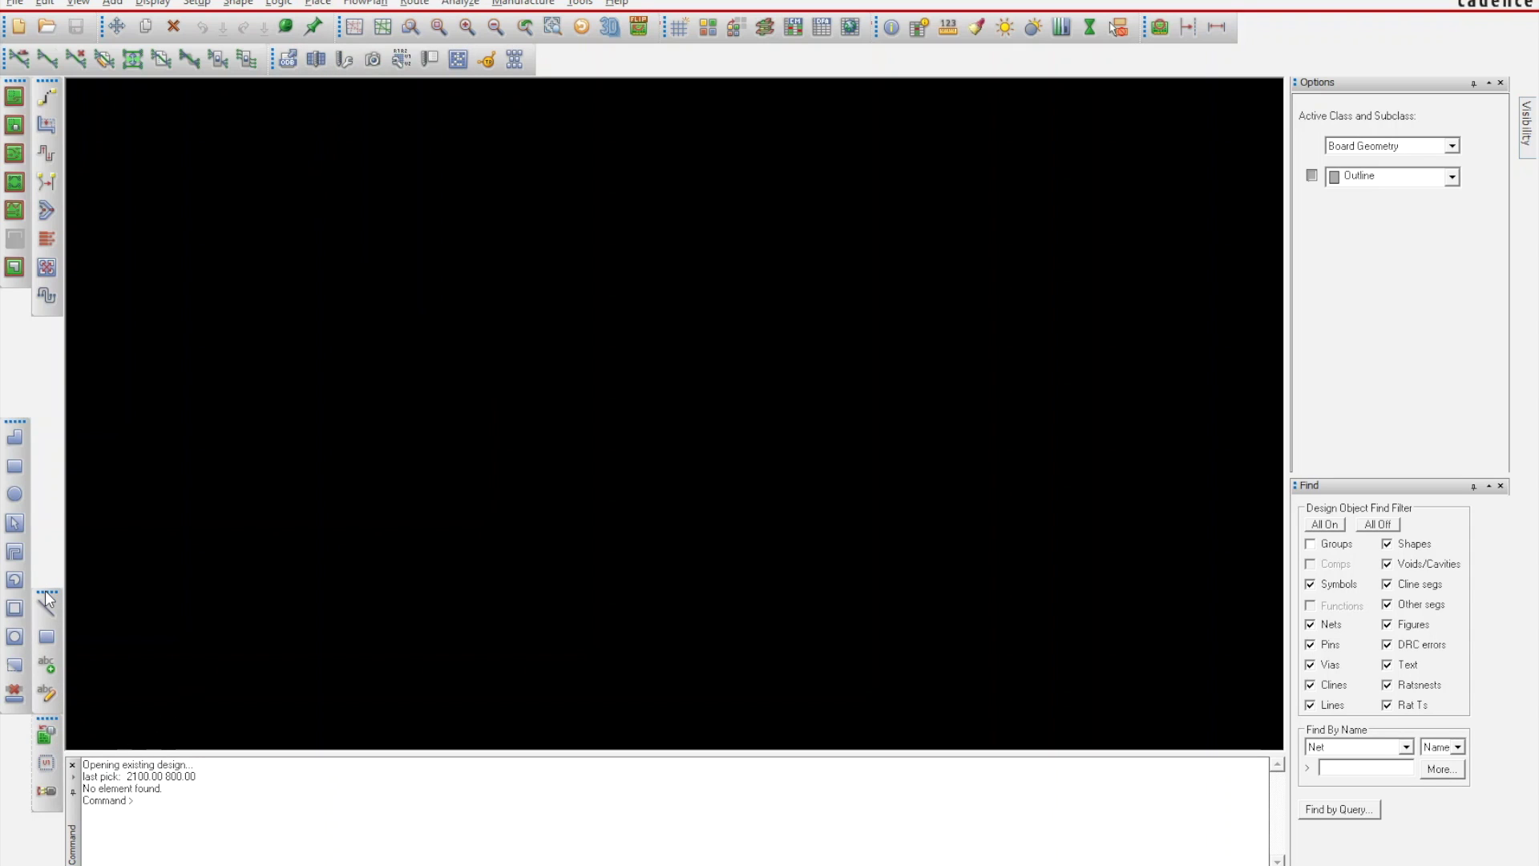
- Move the docked vertical toolbars up against the ones above them to close the gaps
drag(46, 593, 46, 328)
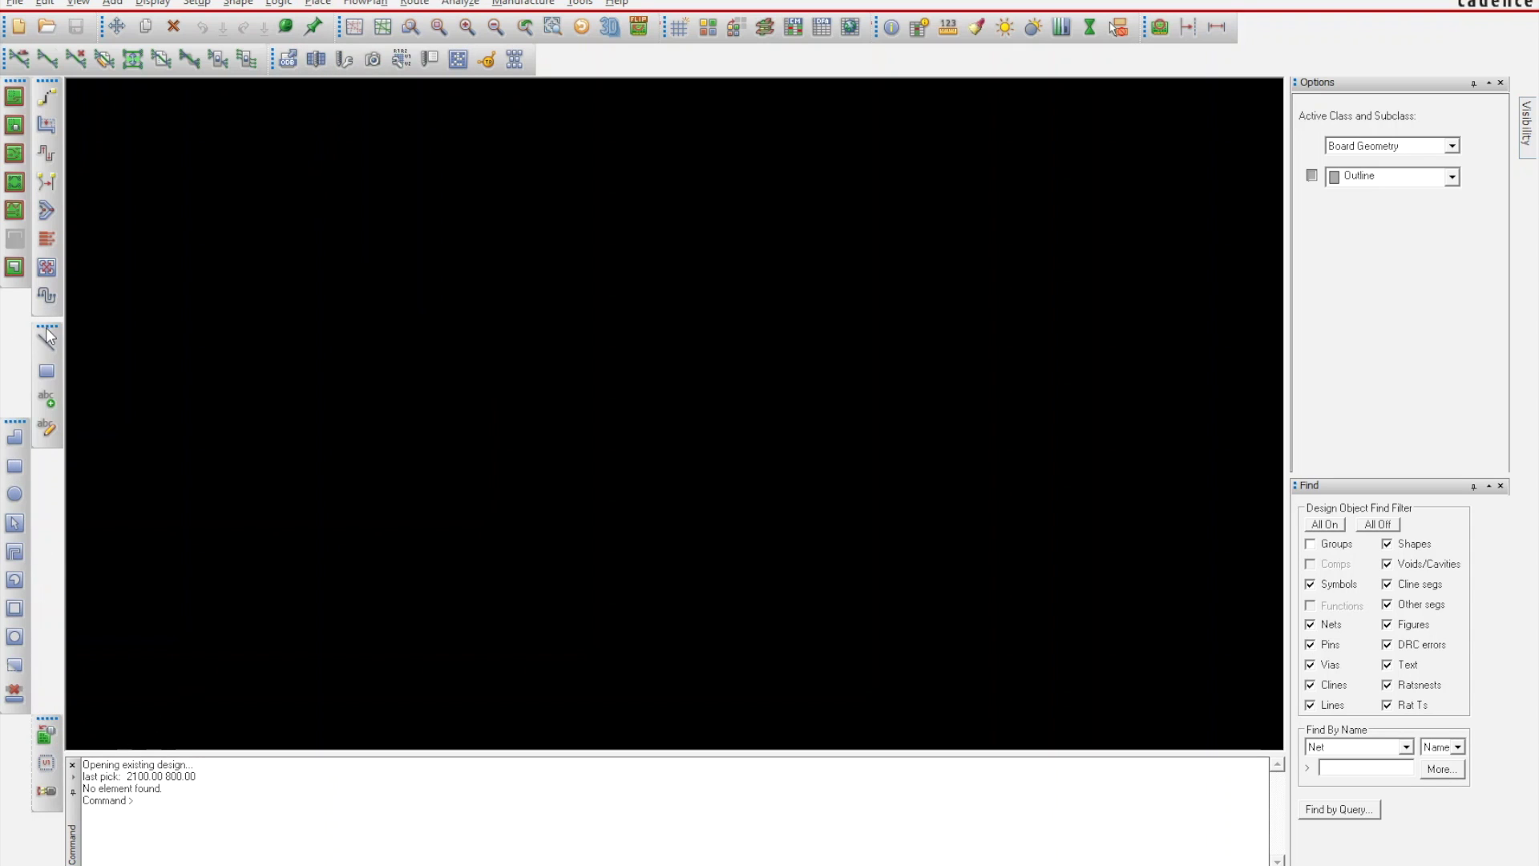
drag(42, 715, 22, 297)
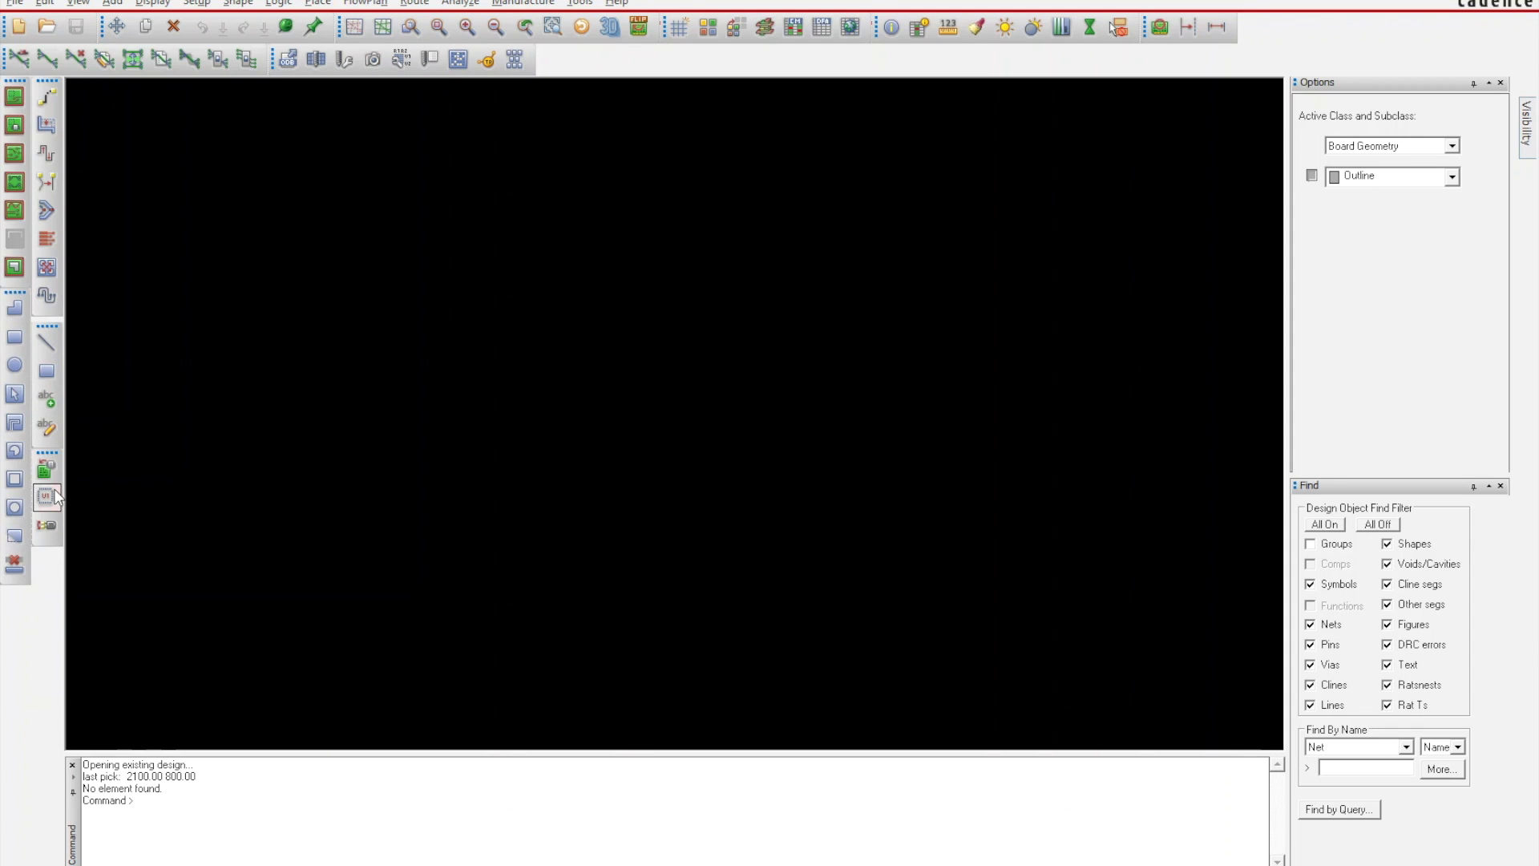
- Start manual component placement and select all components by refdes, from C1 to U2
click(48, 472)
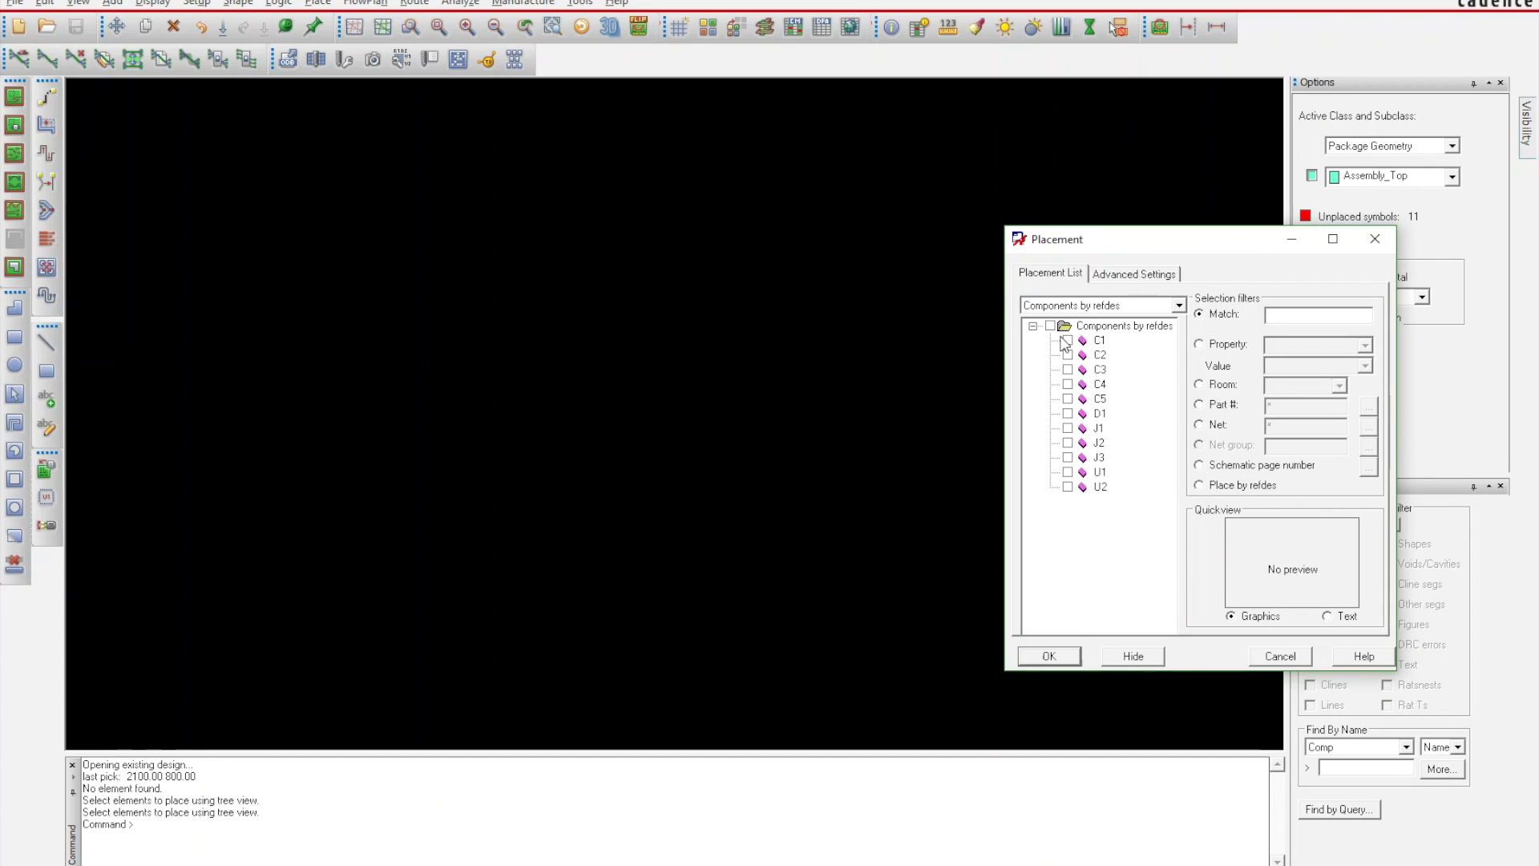
click(1067, 340)
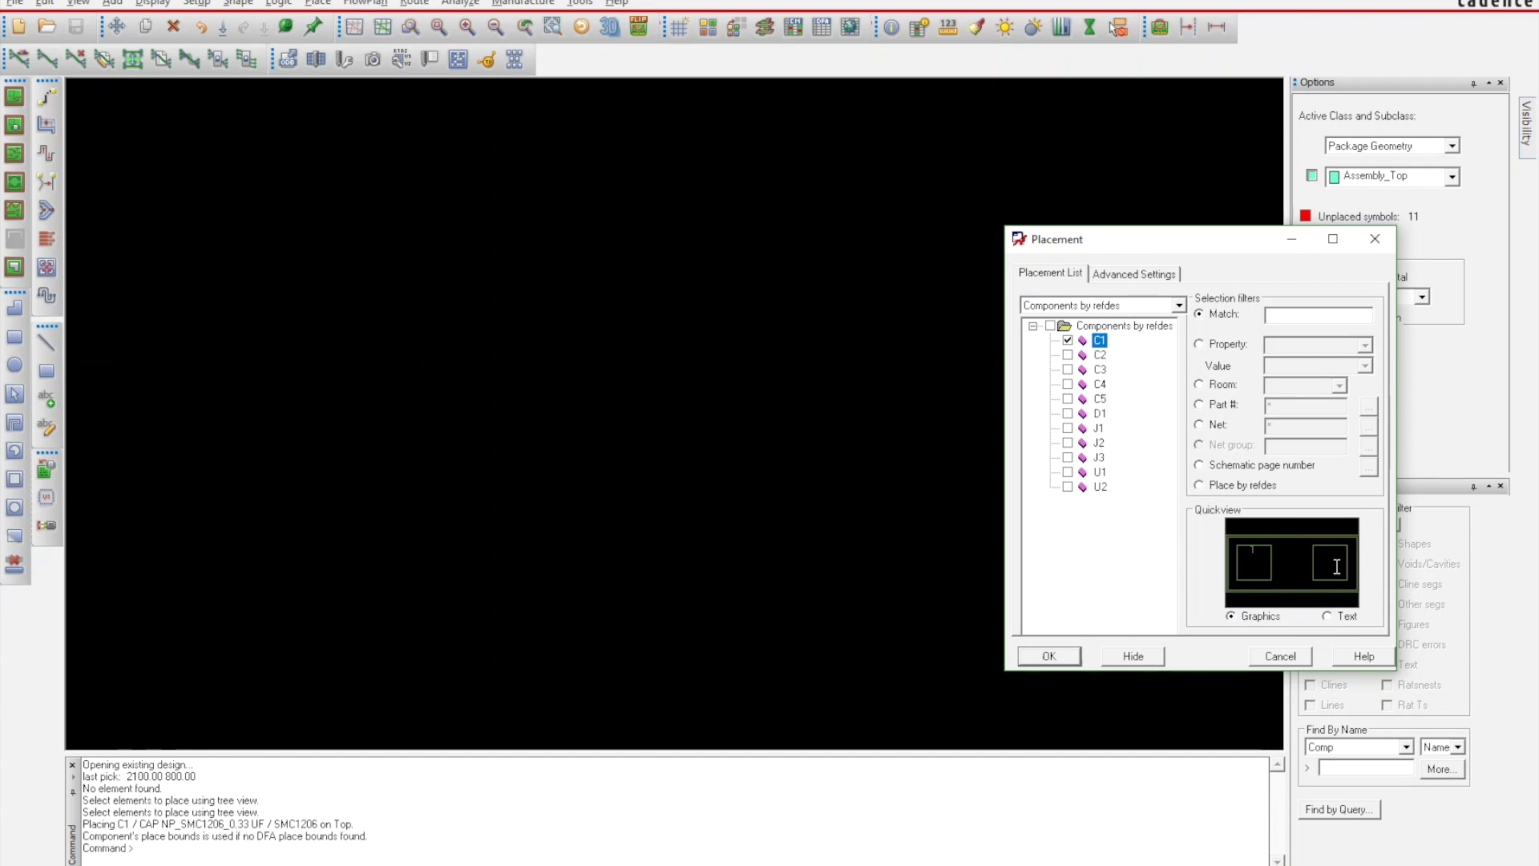
click(1049, 326)
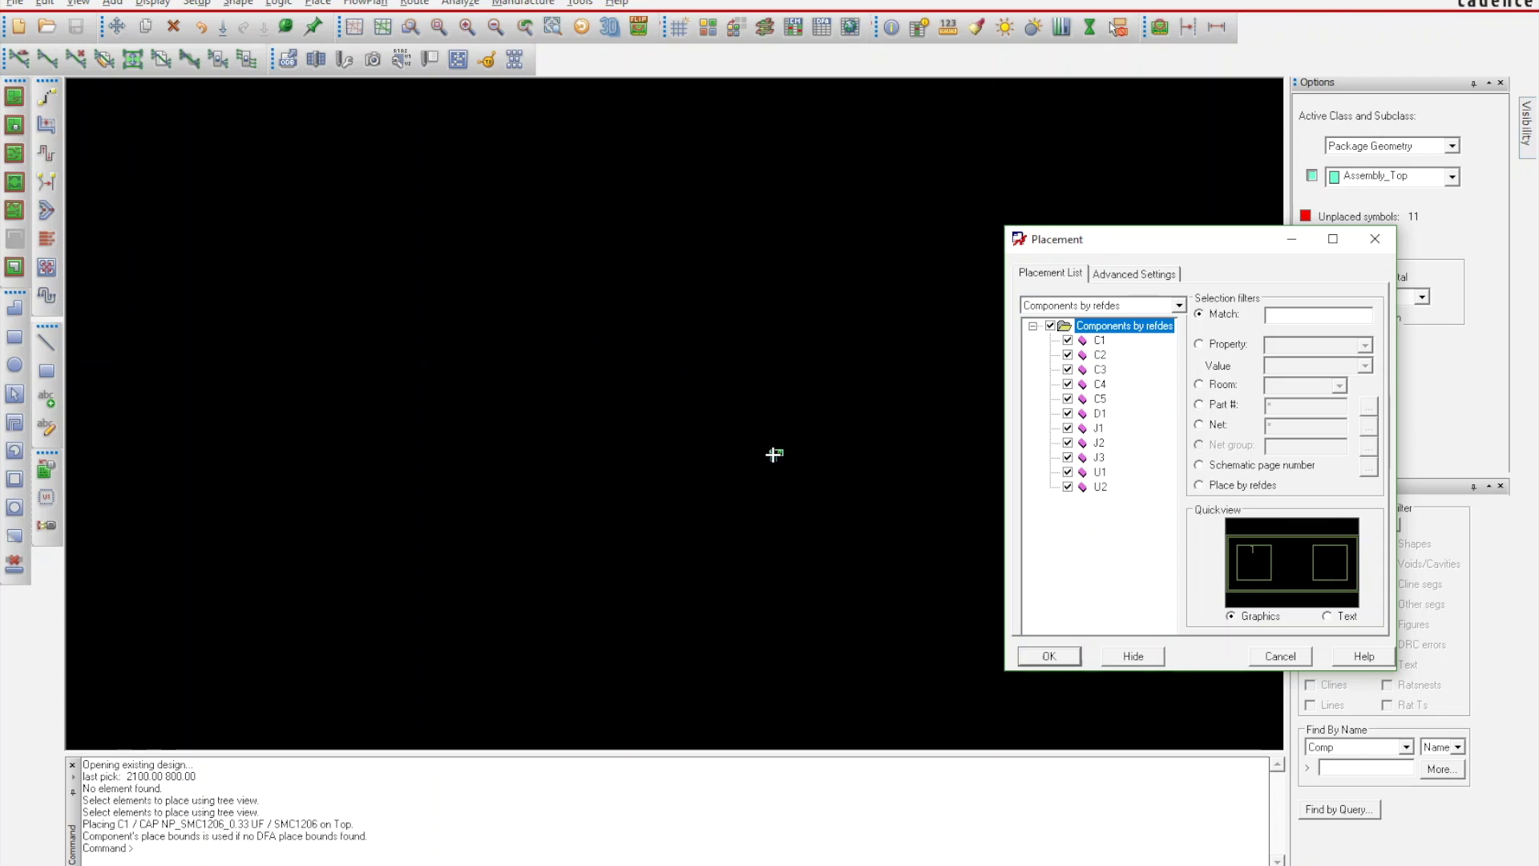
- Place capacitors C1 to C4 side by side in a row, with C5 at the right end
scroll(649, 380, up, 3)
click(556, 209)
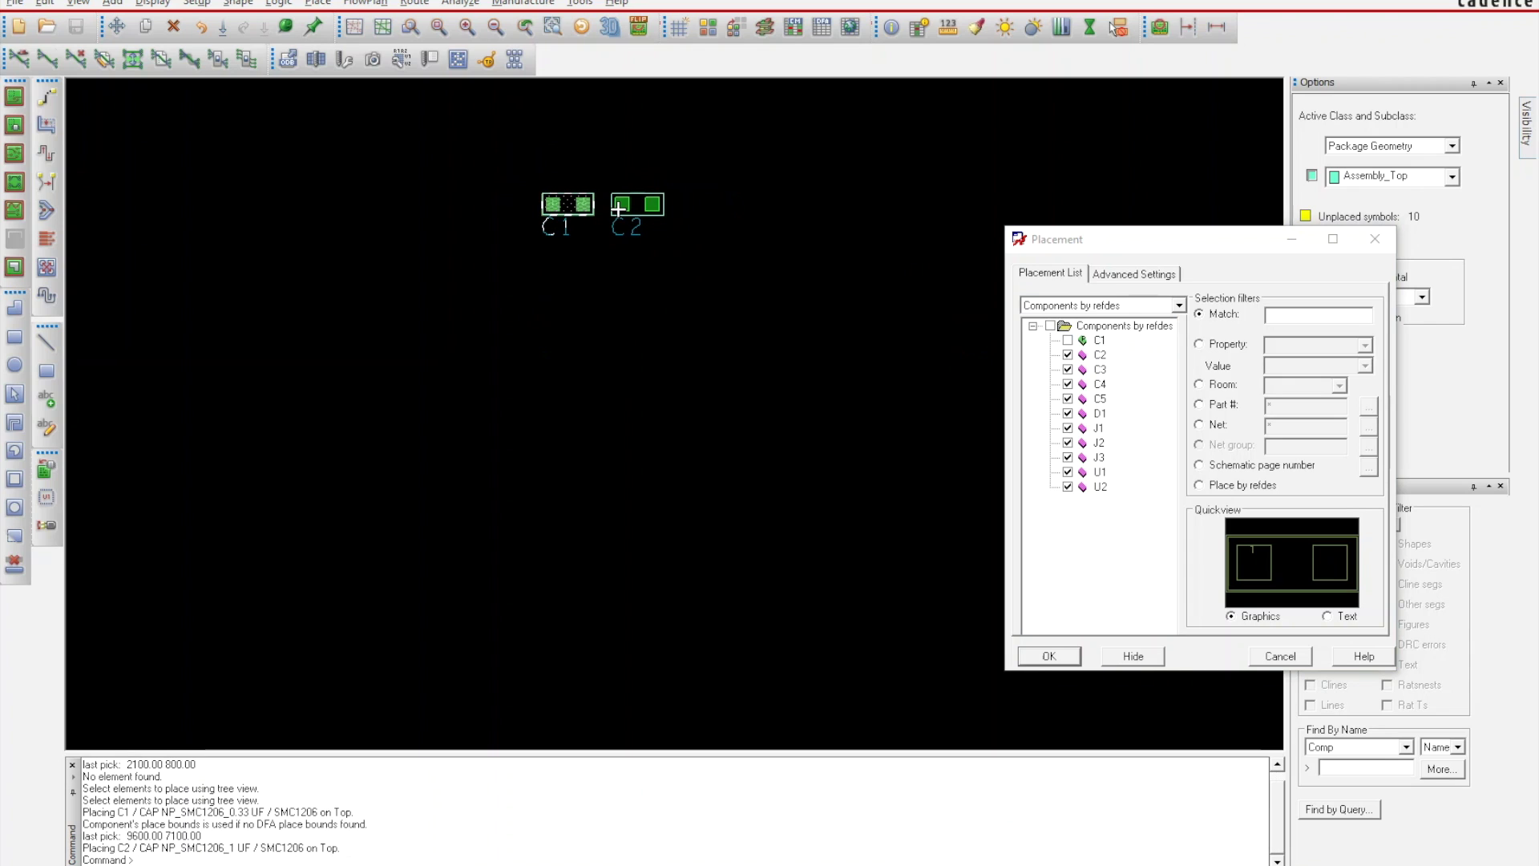
click(618, 208)
click(693, 208)
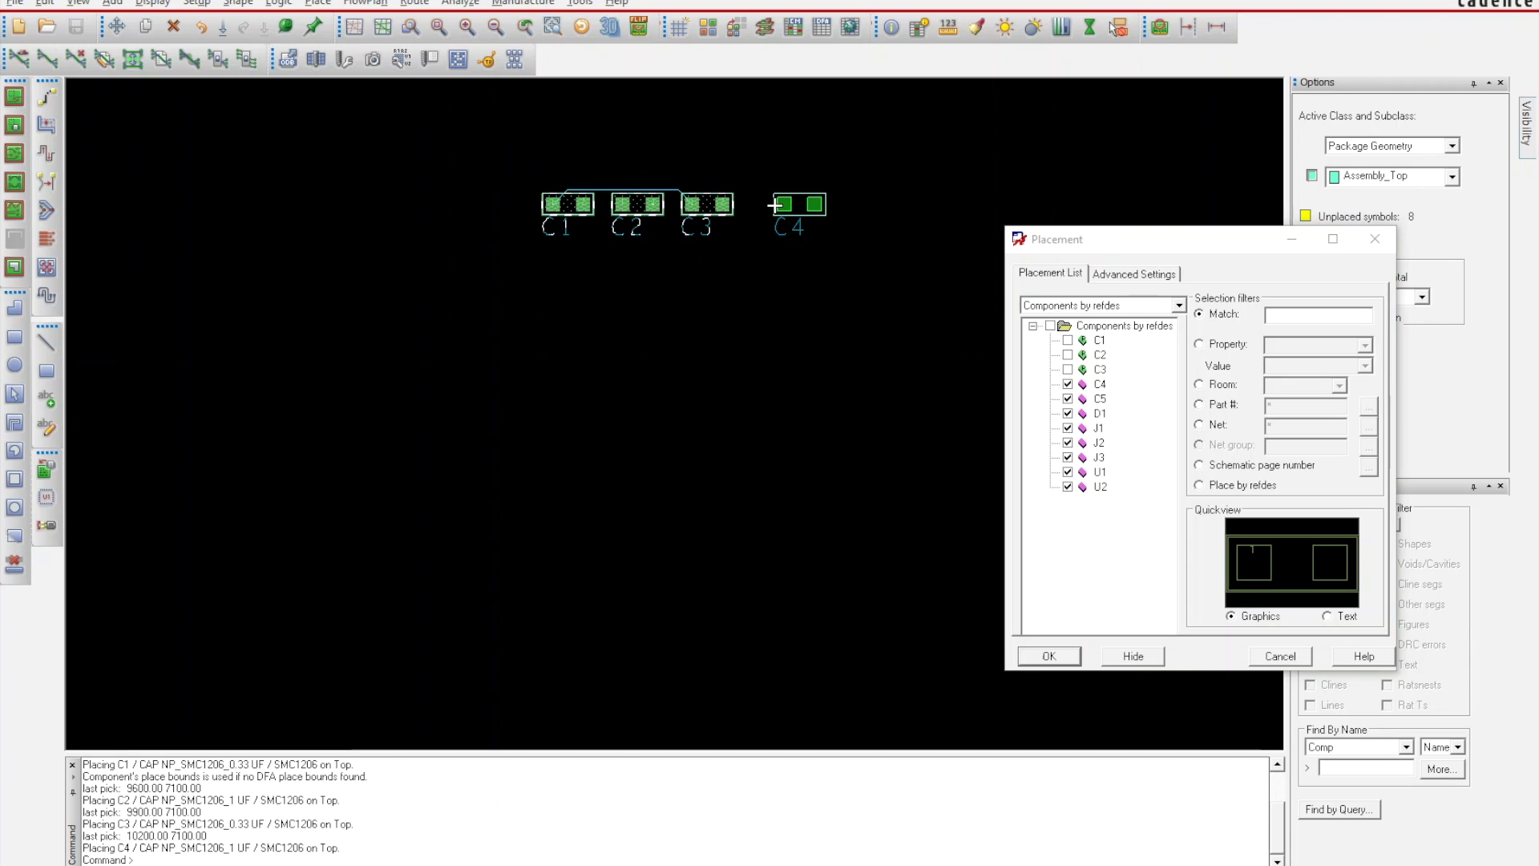
click(752, 206)
click(900, 202)
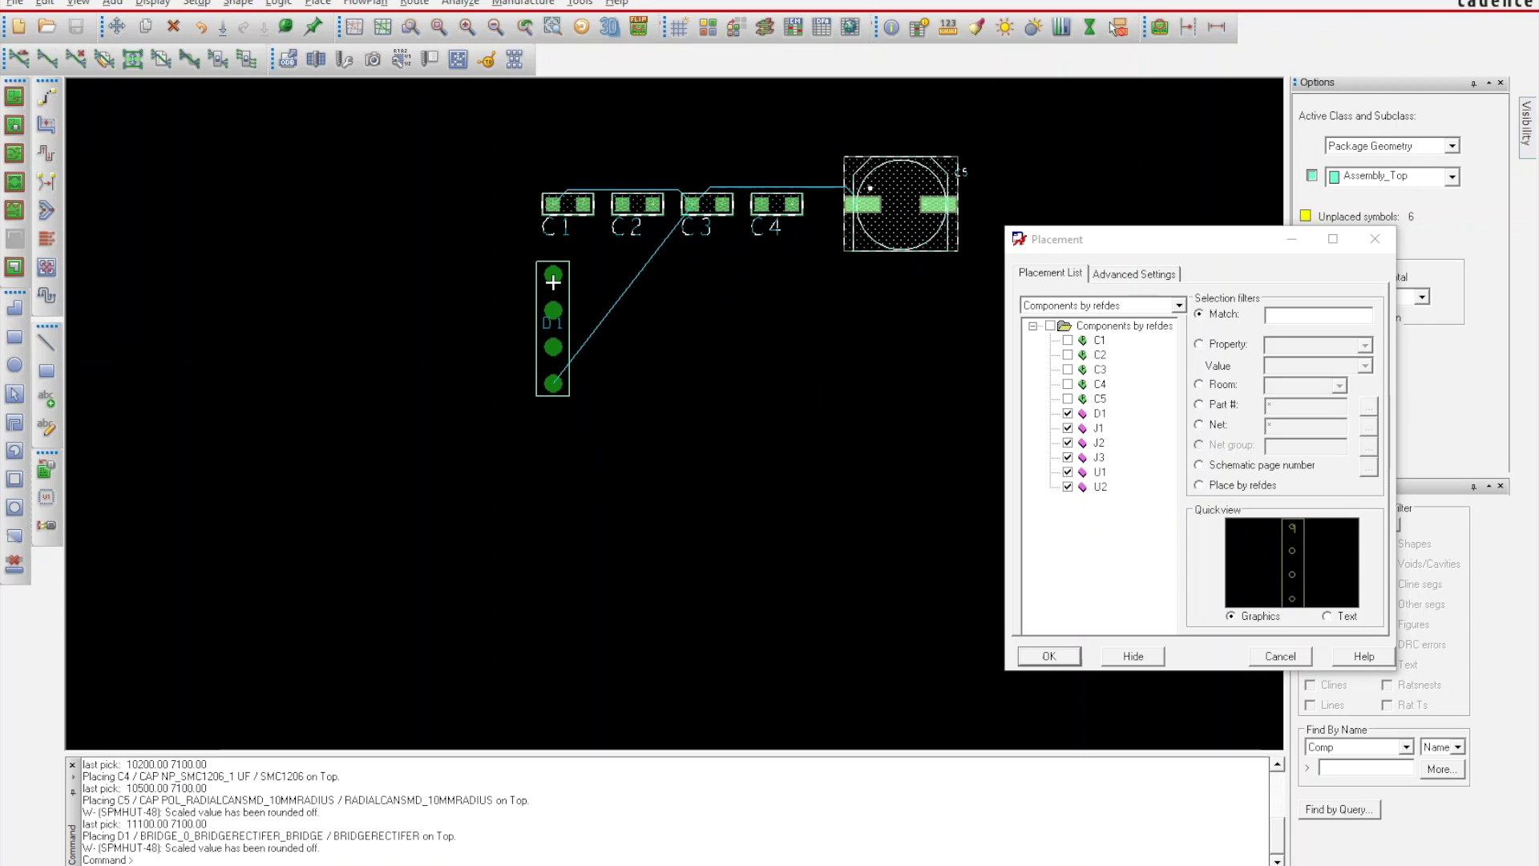
- Place D1, J1, J2 and J3 below the capacitors and U1 and U2 under the J1 and J2 connectors, and finish placement
click(553, 283)
click(623, 307)
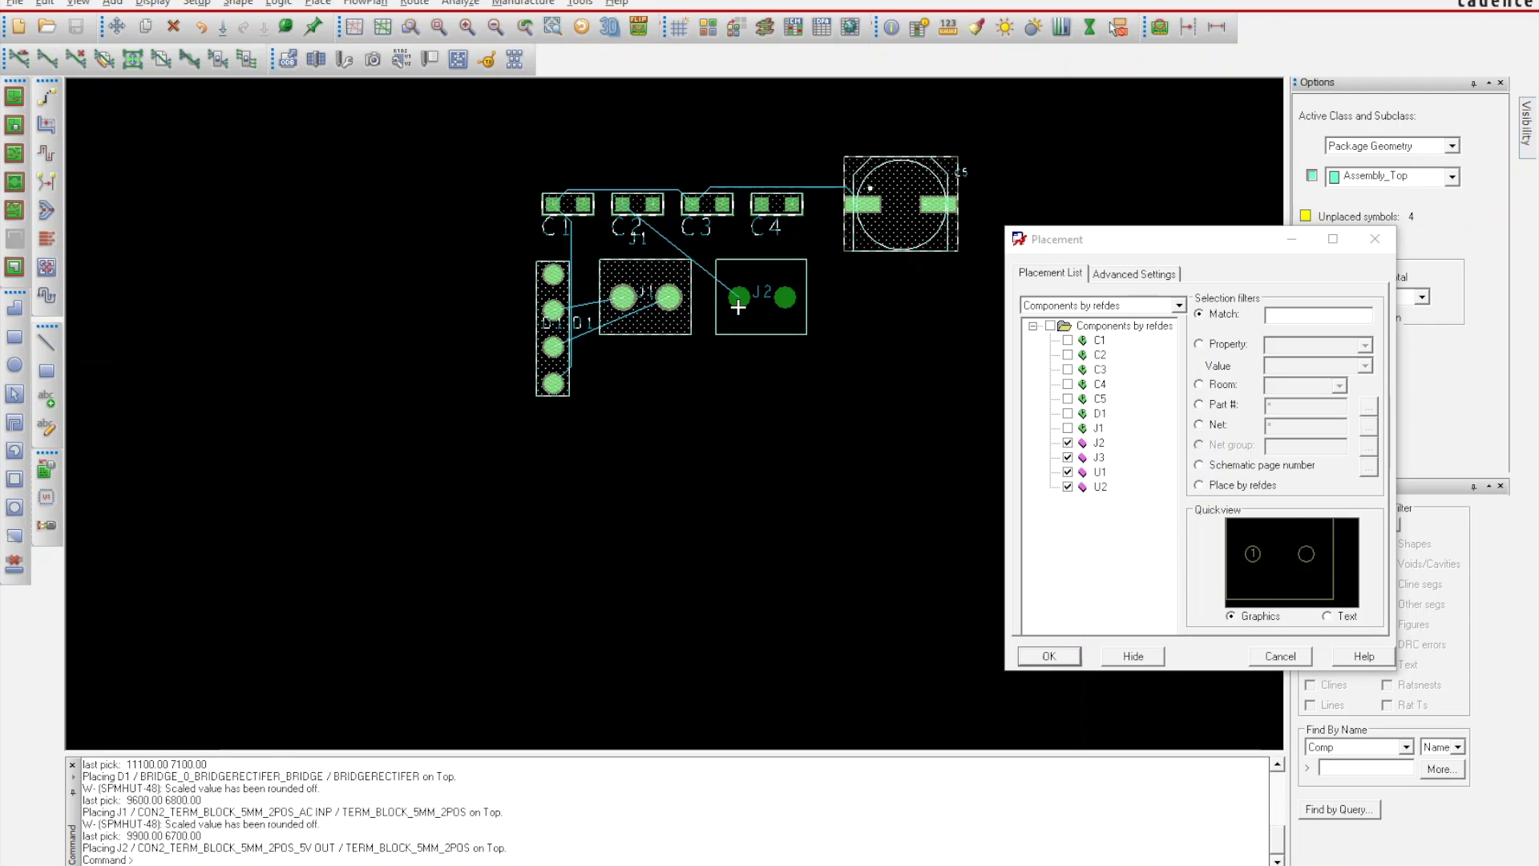
click(739, 307)
click(857, 329)
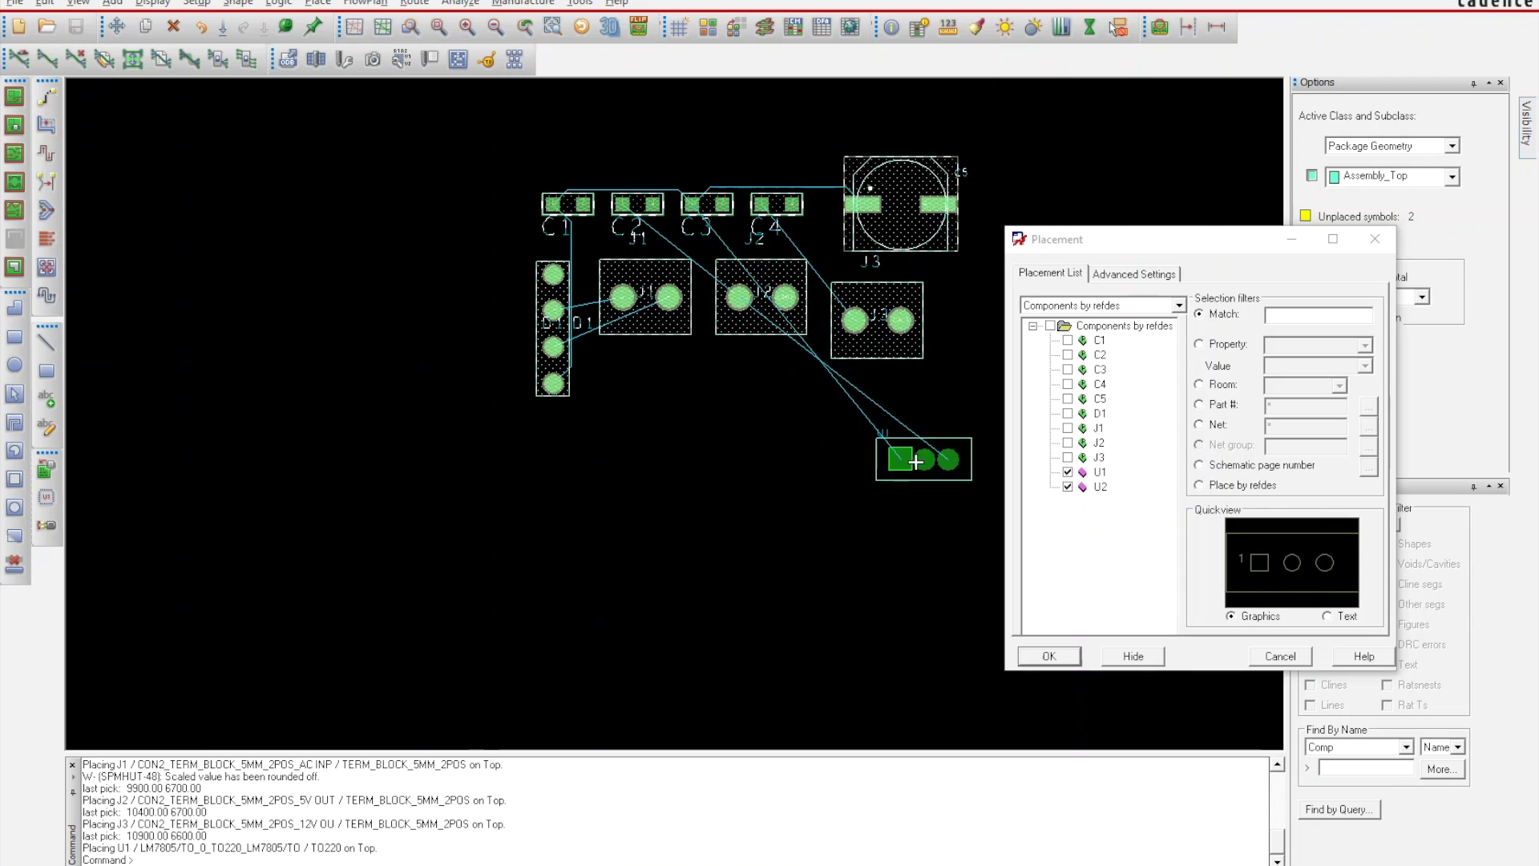
click(647, 390)
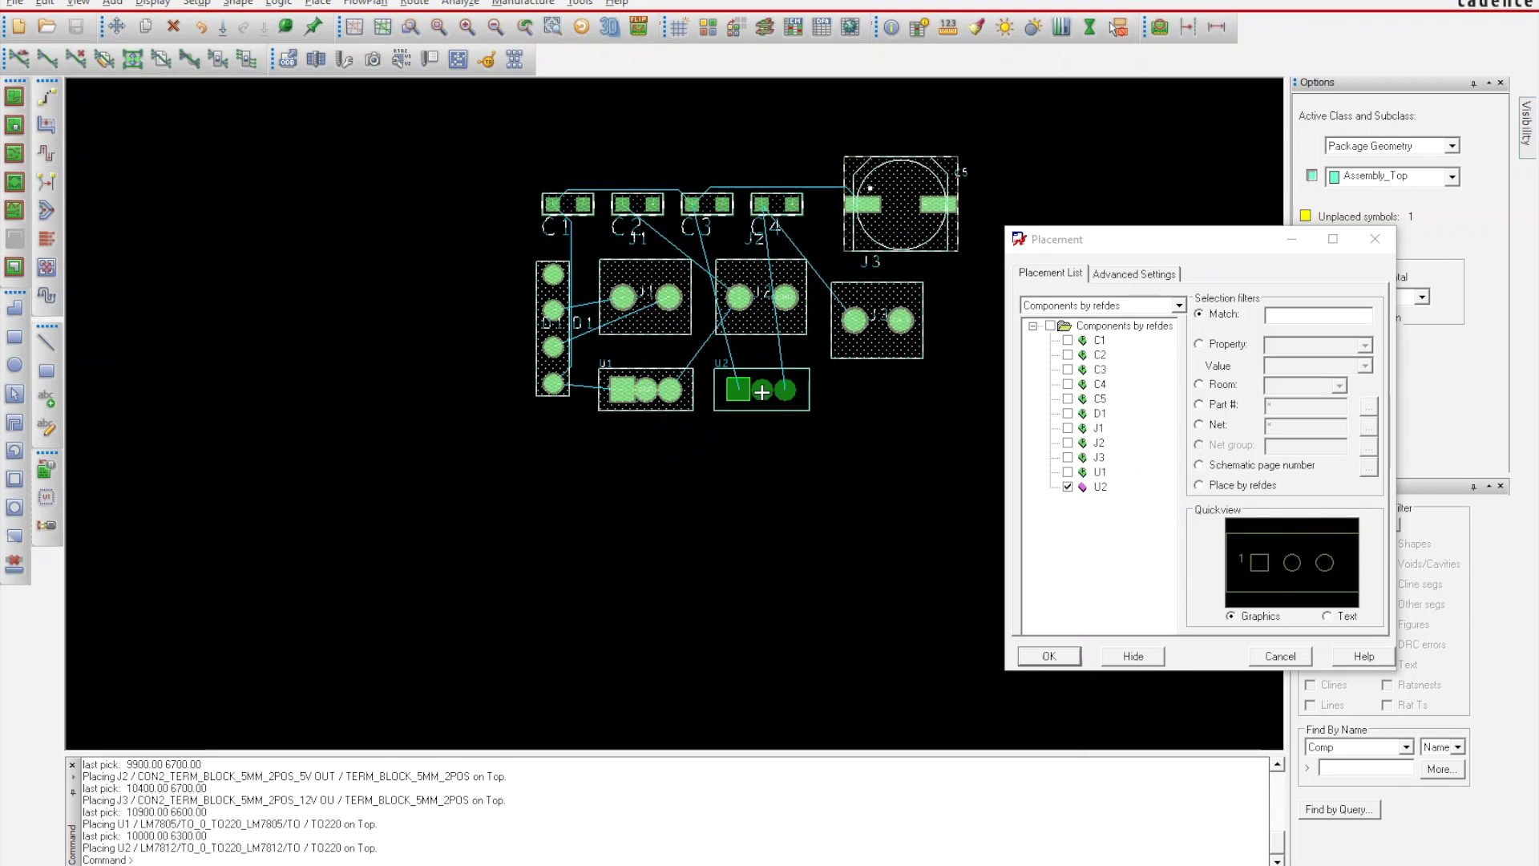
click(761, 390)
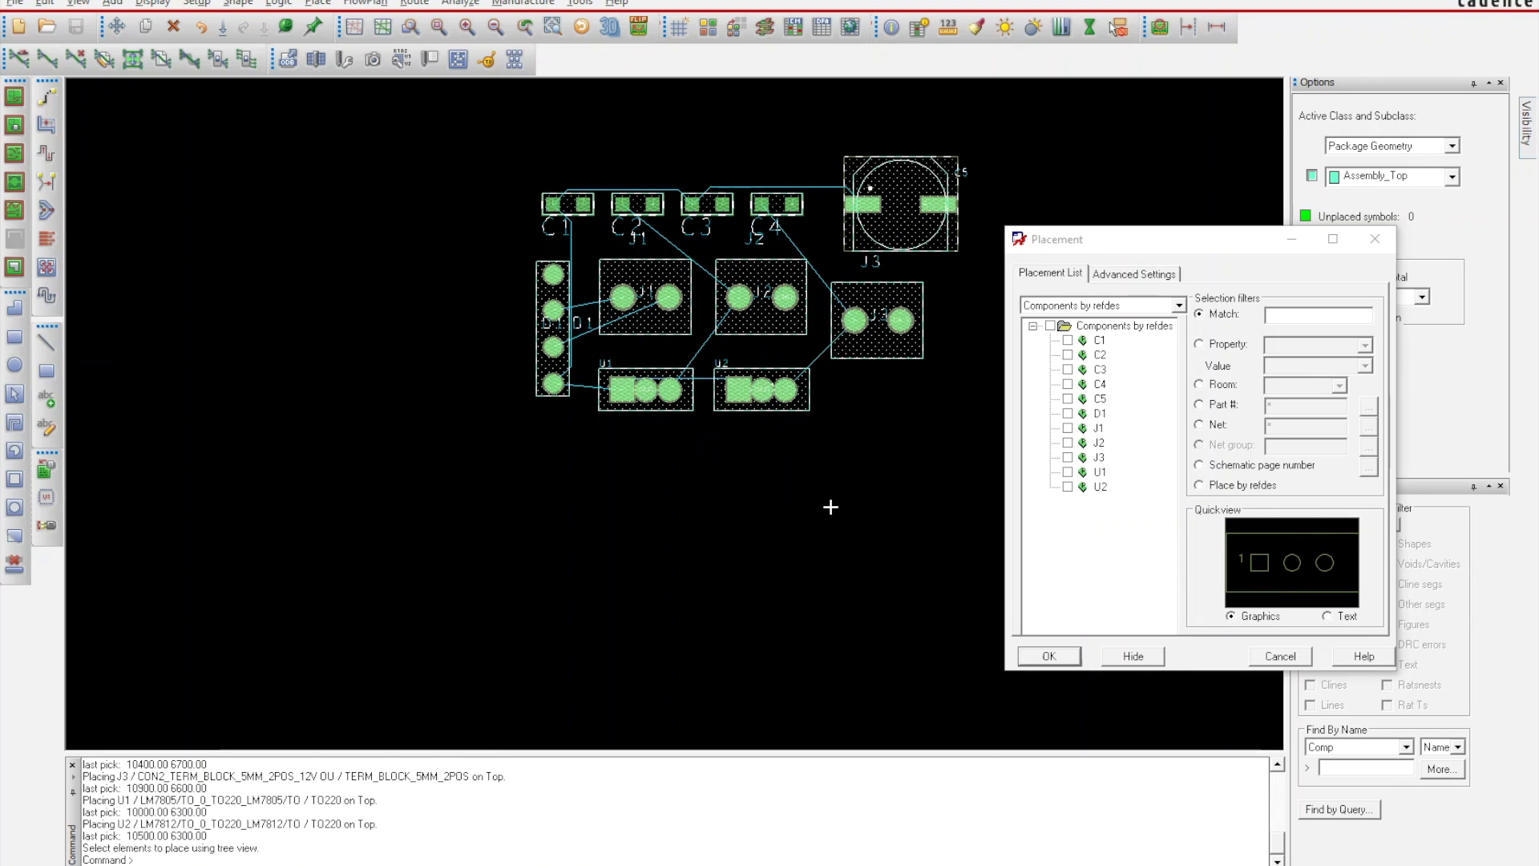
click(1050, 656)
click(765, 436)
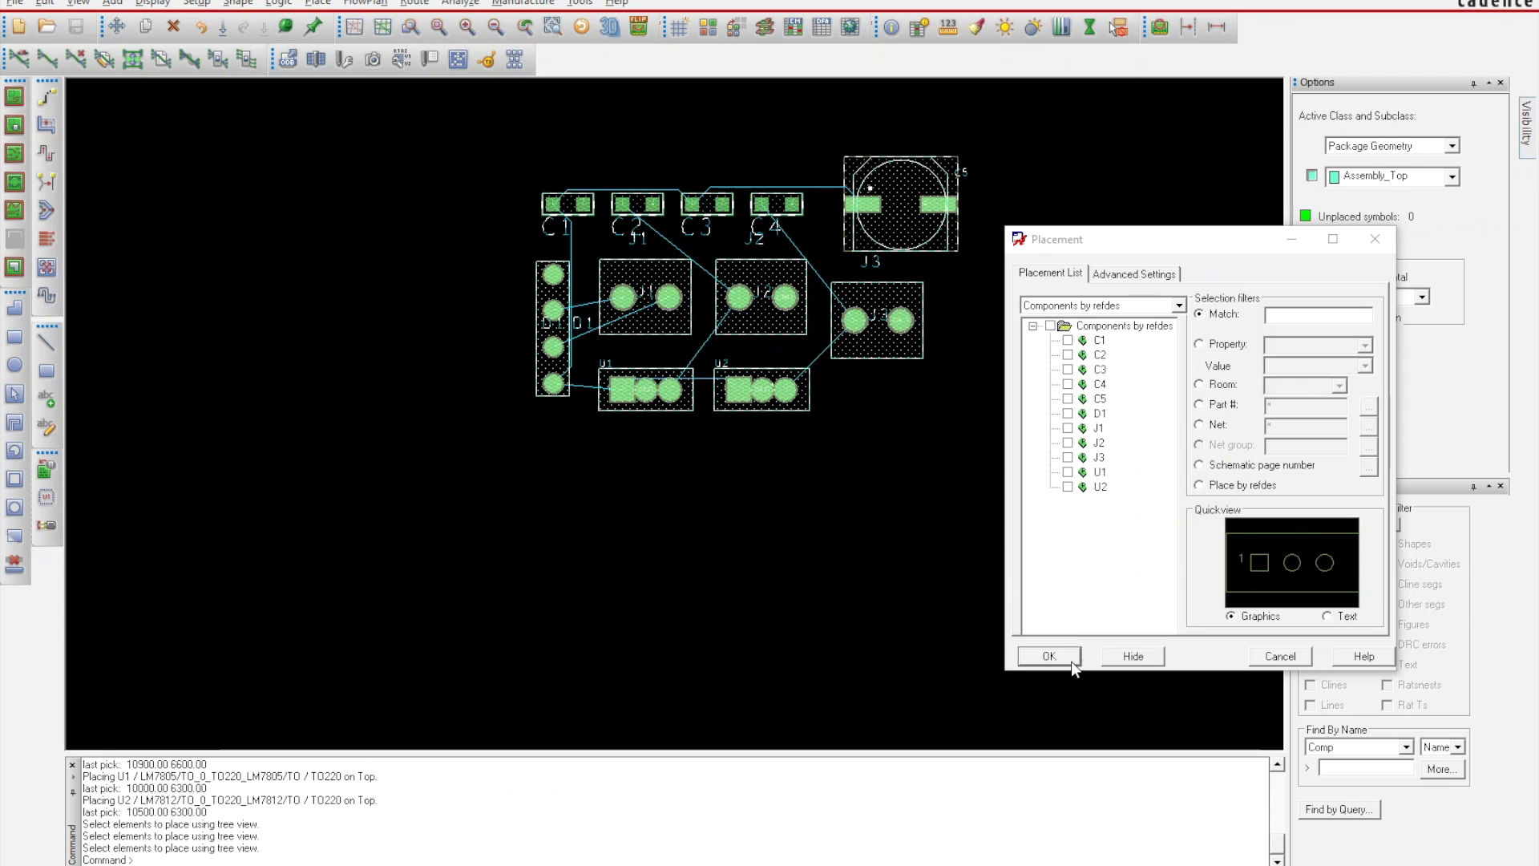
click(1049, 656)
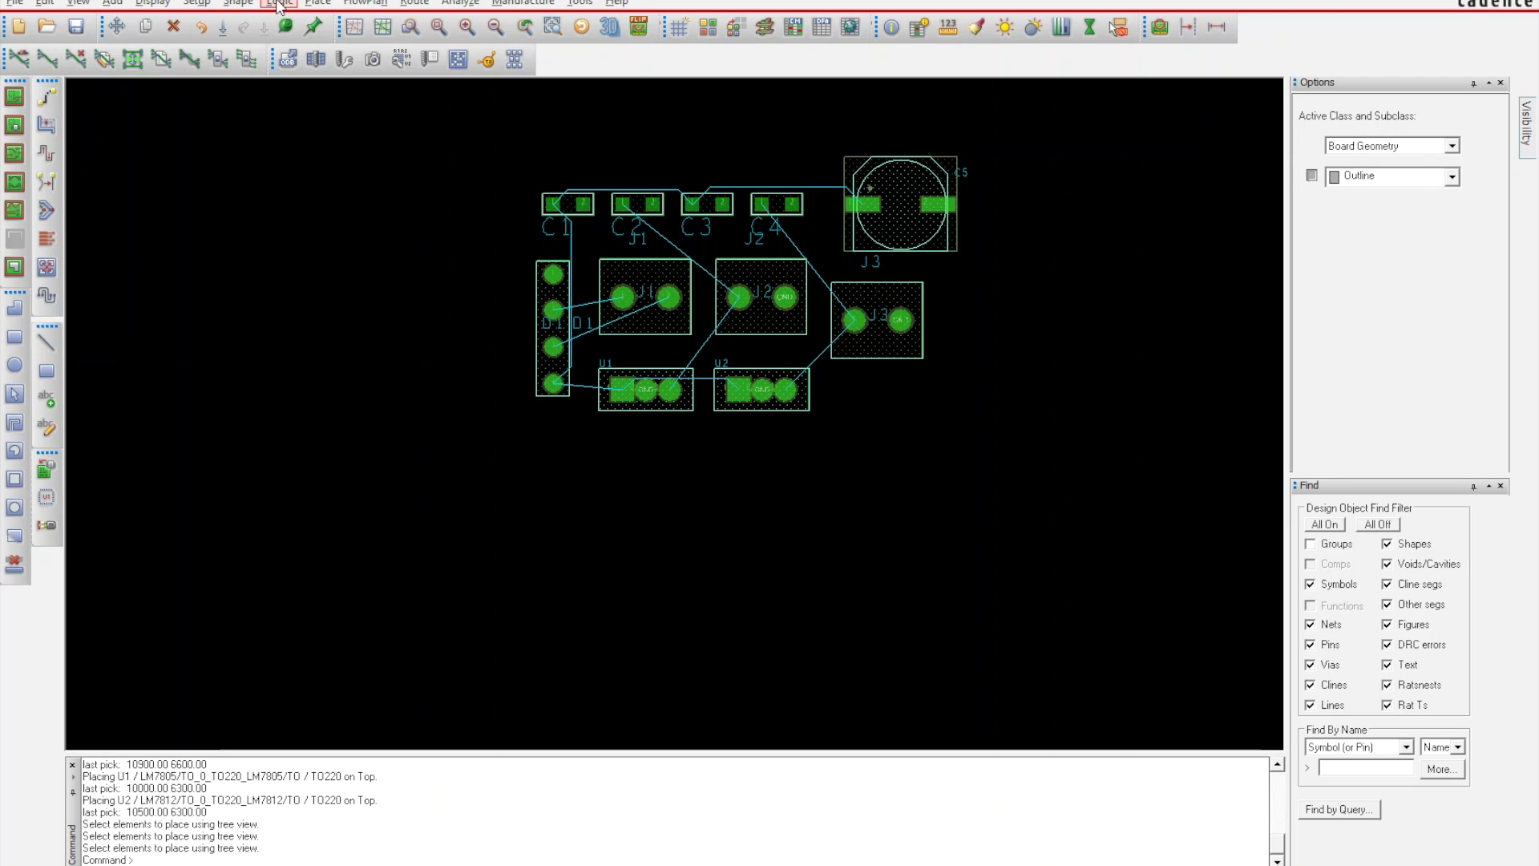
- Start creating a board outline with the Place Rectangle option and set the board edge clearance to 20 MIL
click(344, 5)
mouse_move(327, 10)
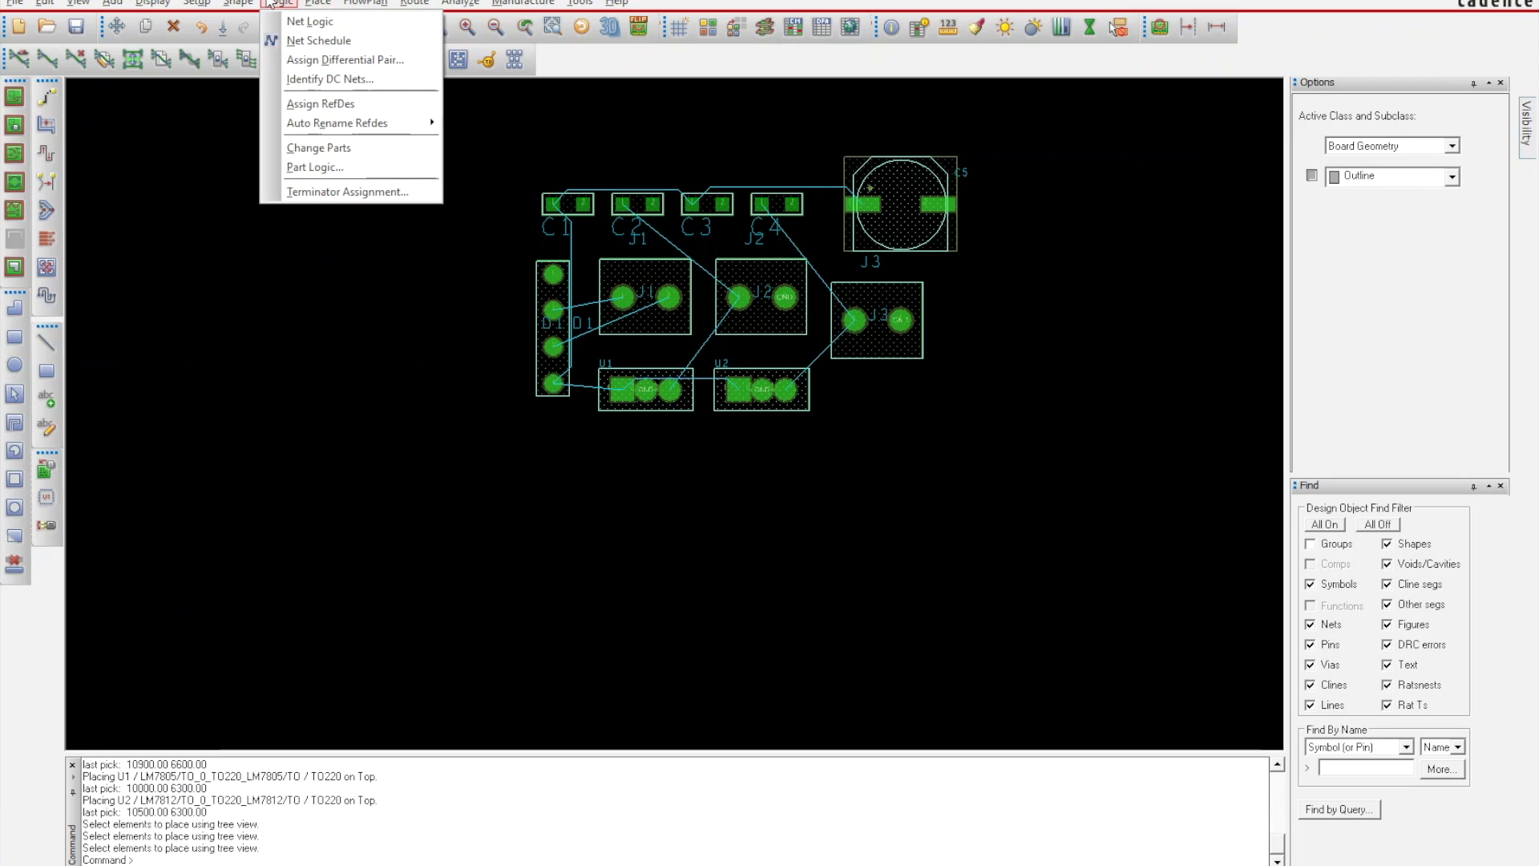
mouse_move(240, 12)
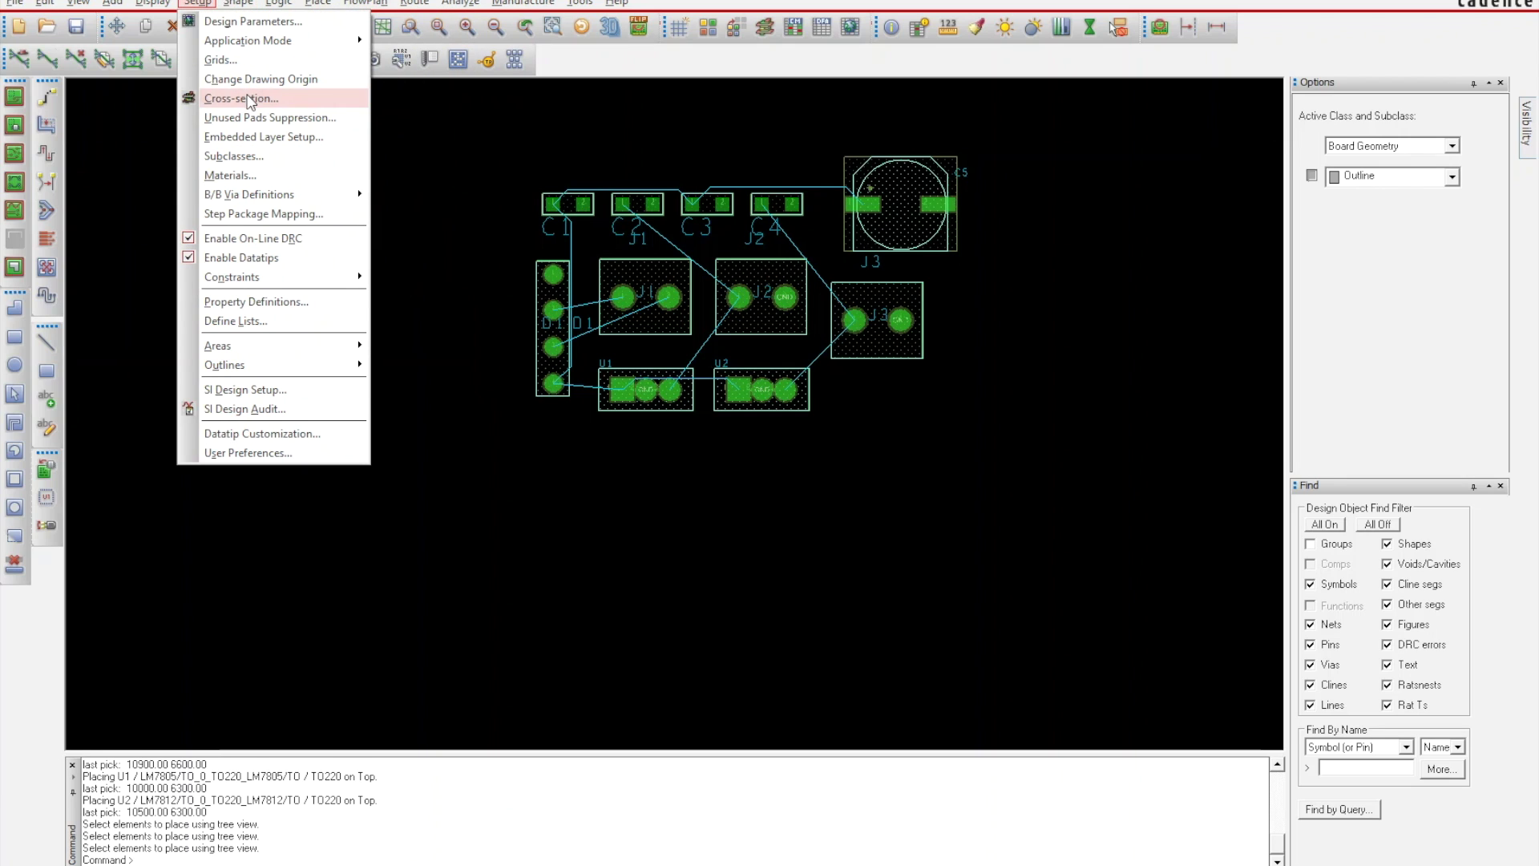
mouse_move(309, 365)
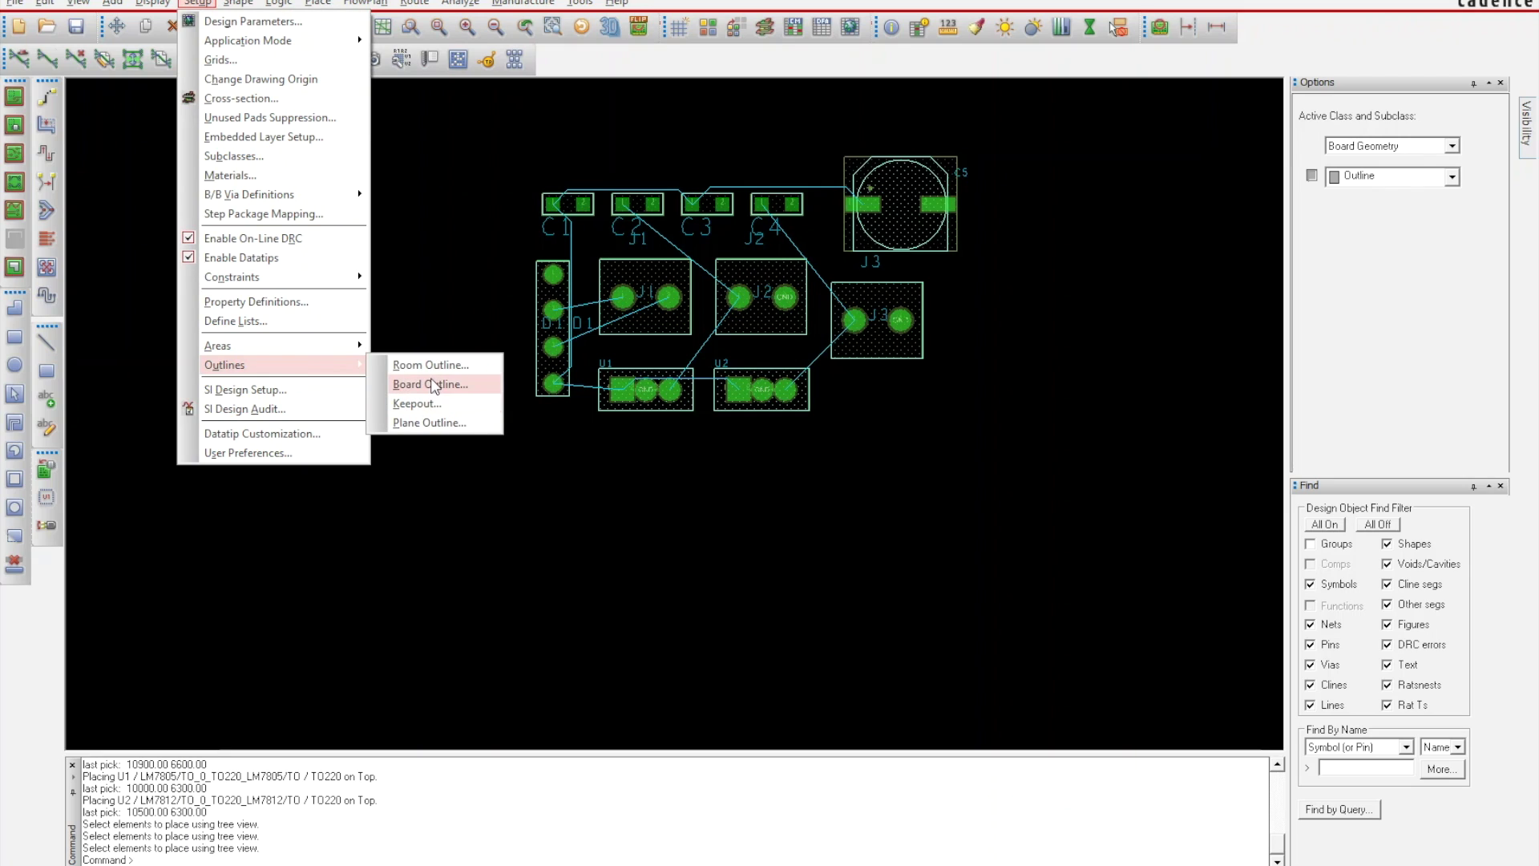
click(435, 387)
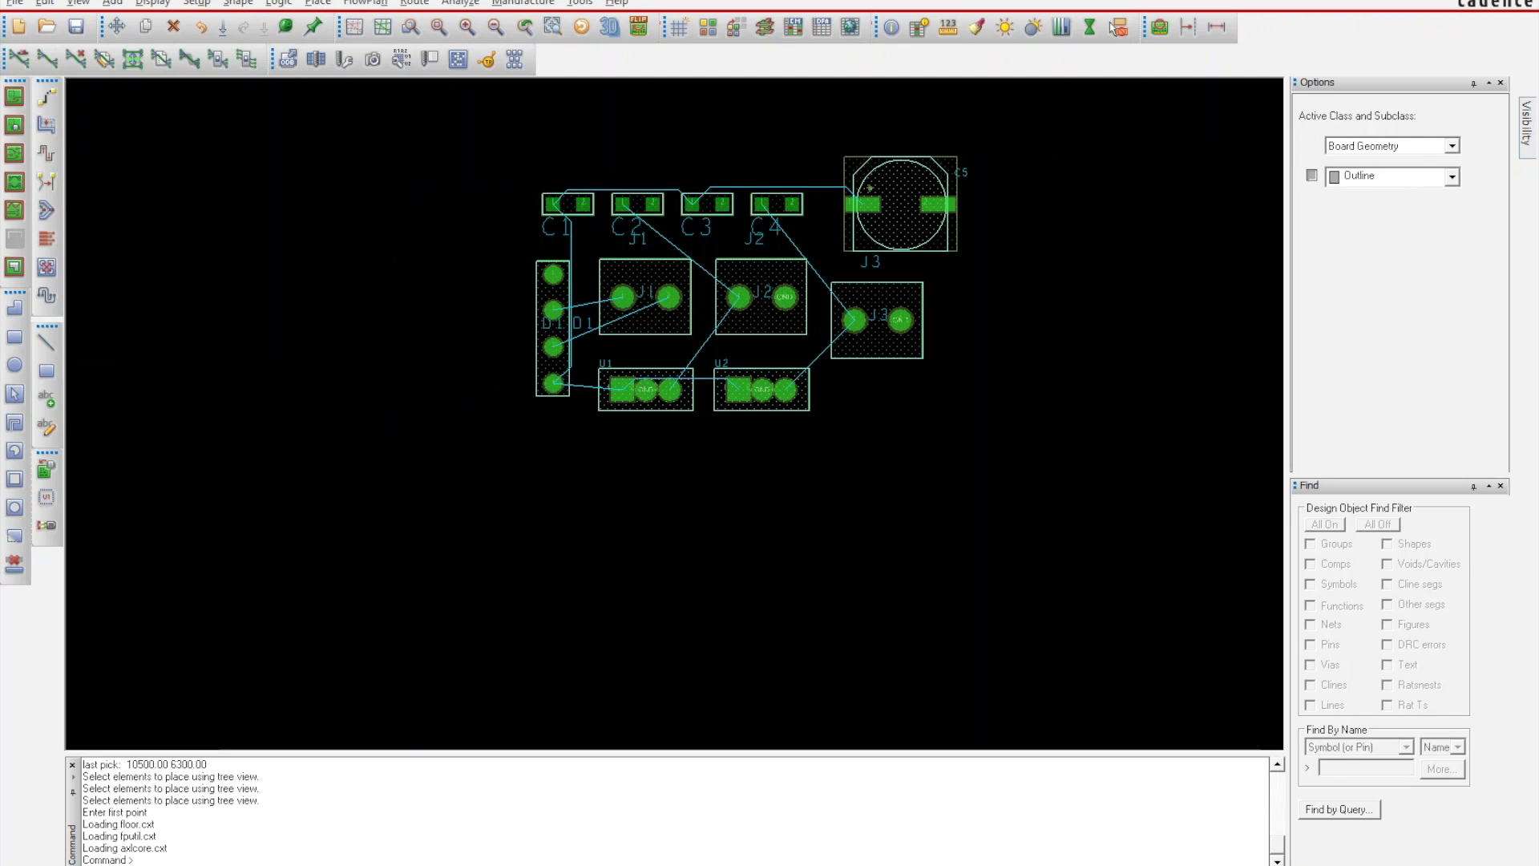
drag(1036, 443, 1048, 264)
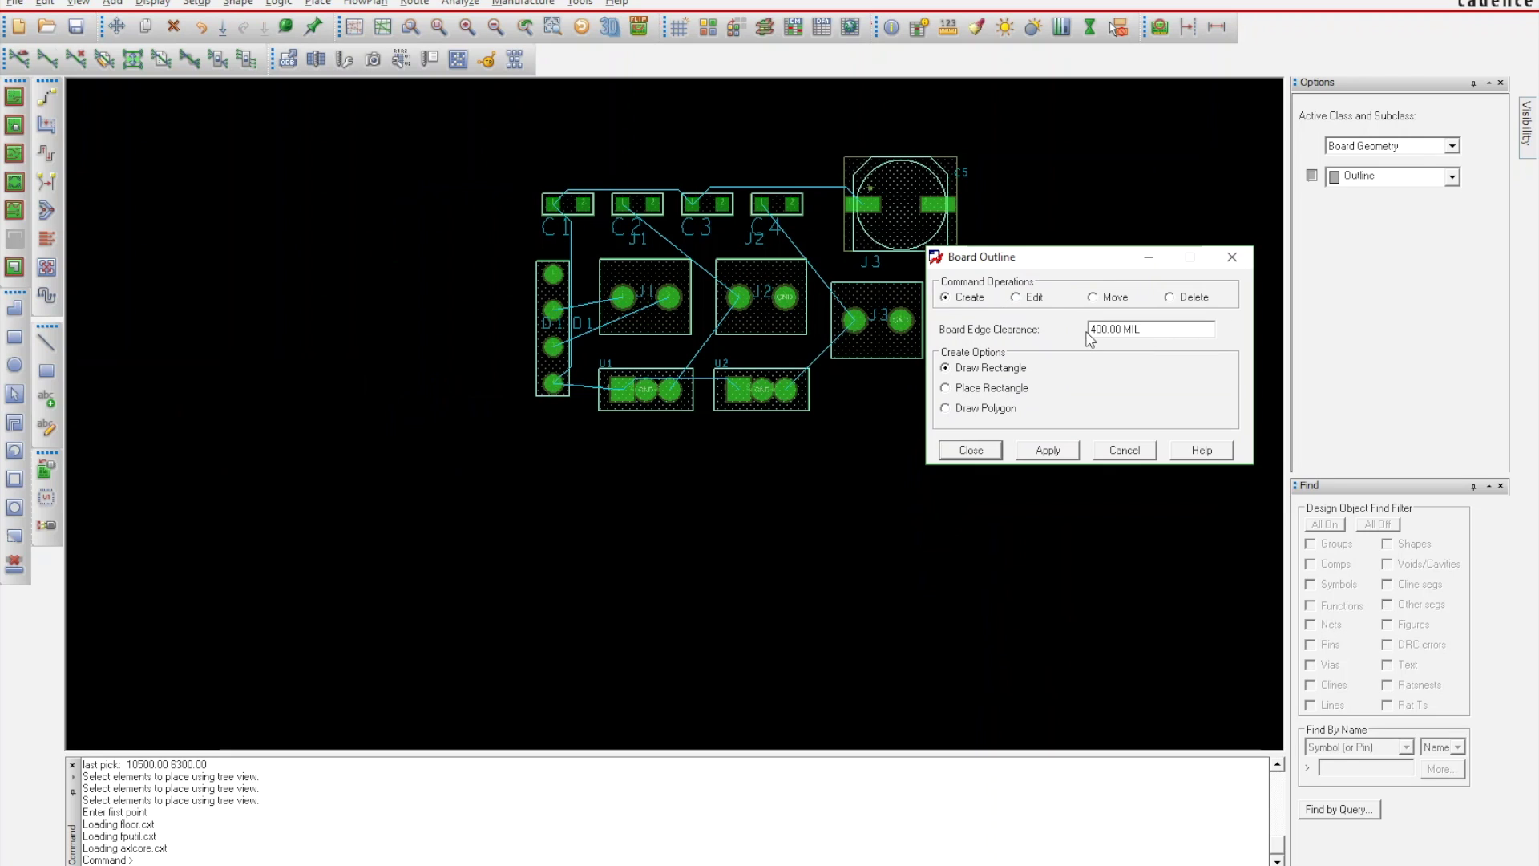
click(986, 389)
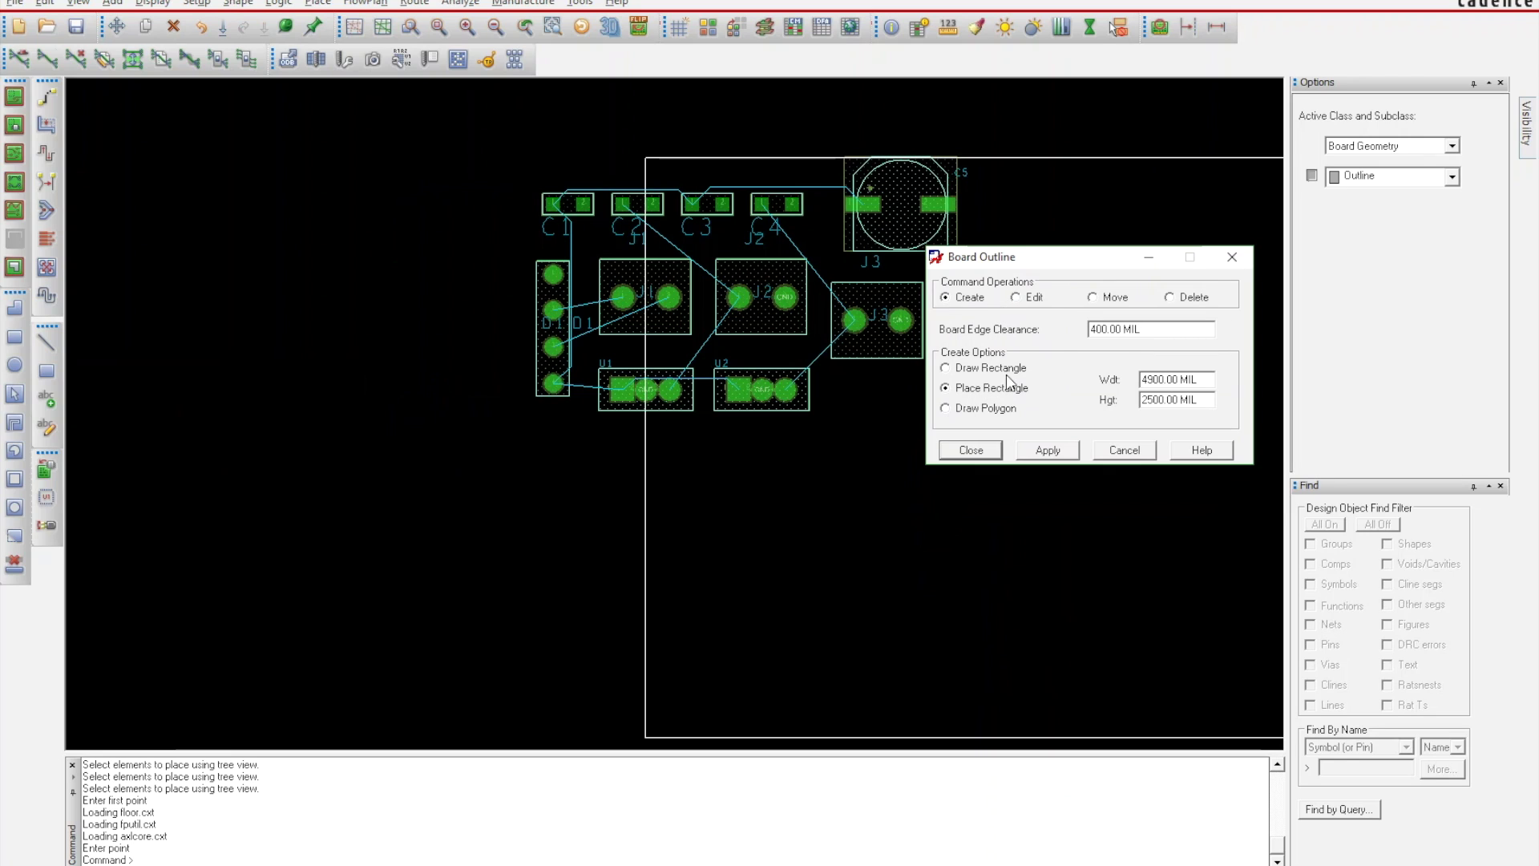
key(Tab)
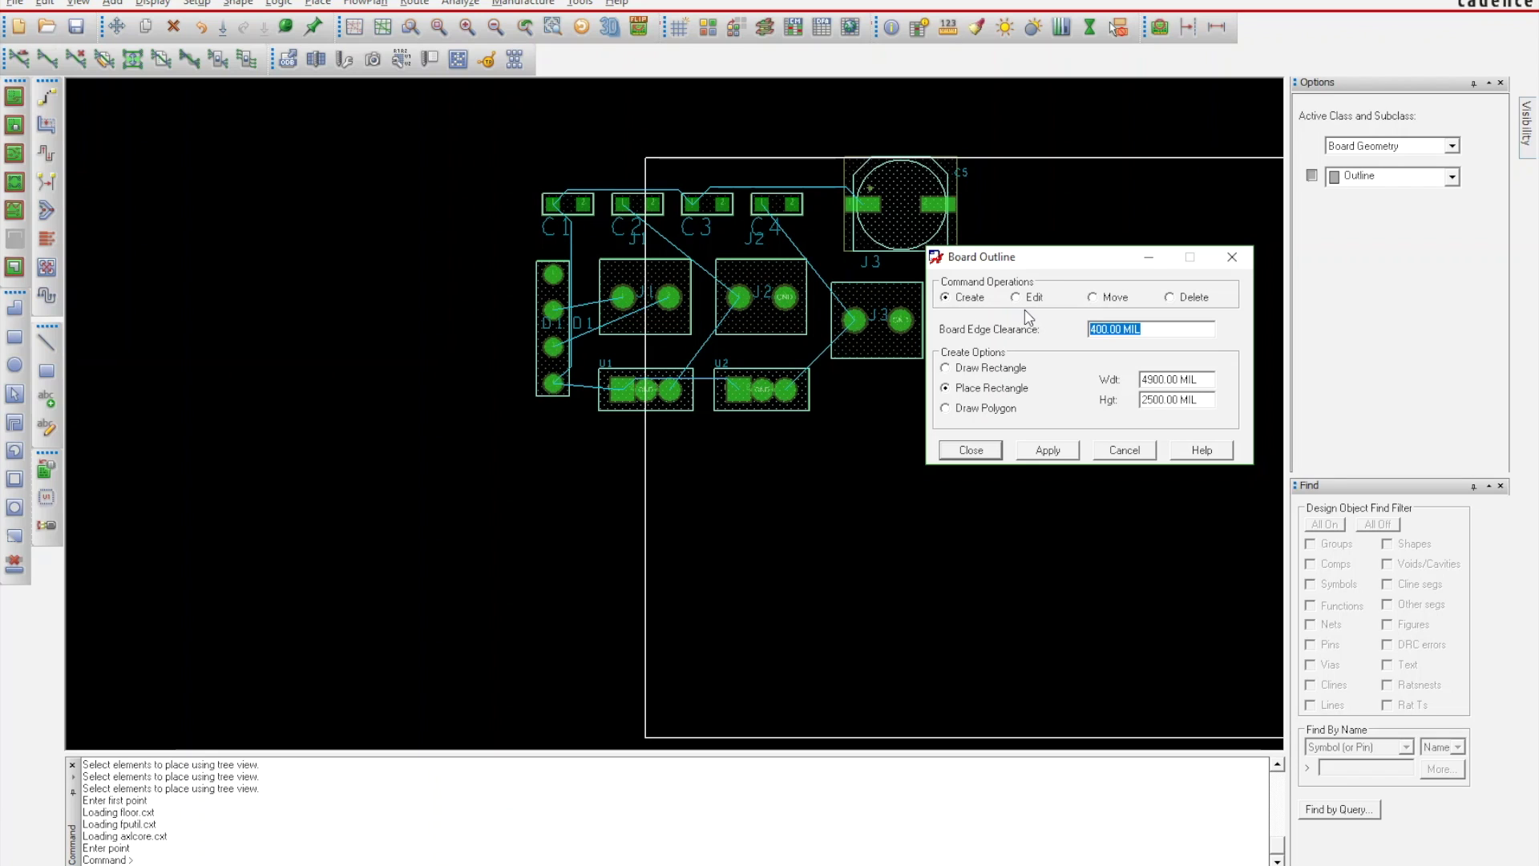
text(20)
key(Tab)
- Set the outline rectangle to 1500 MIL wide and 1500 MIL high and place it left of the components
drag(1211, 378, 1084, 375)
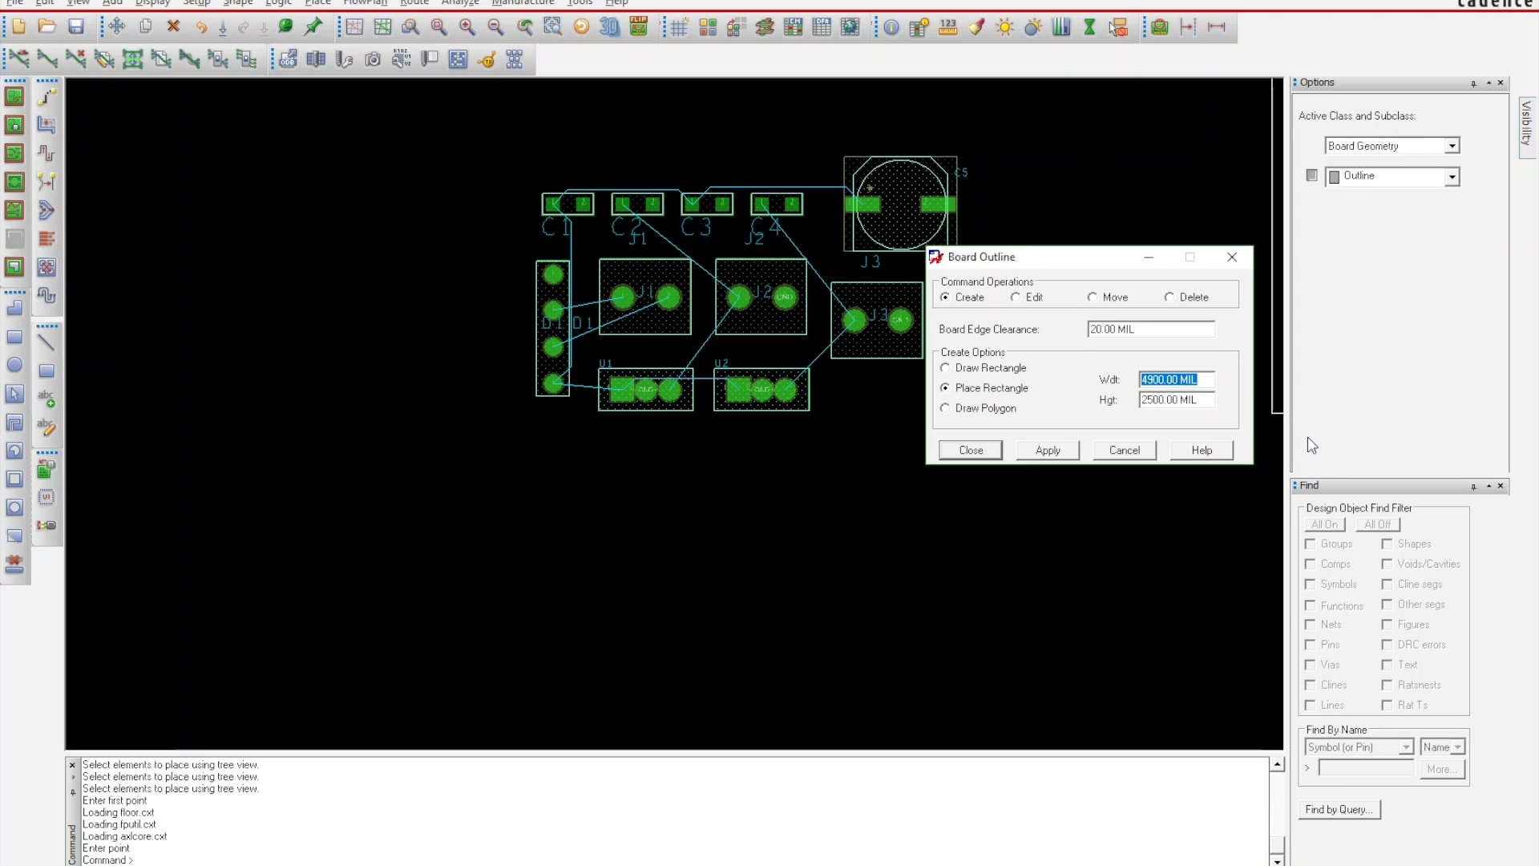
text(1500)
key(Return)
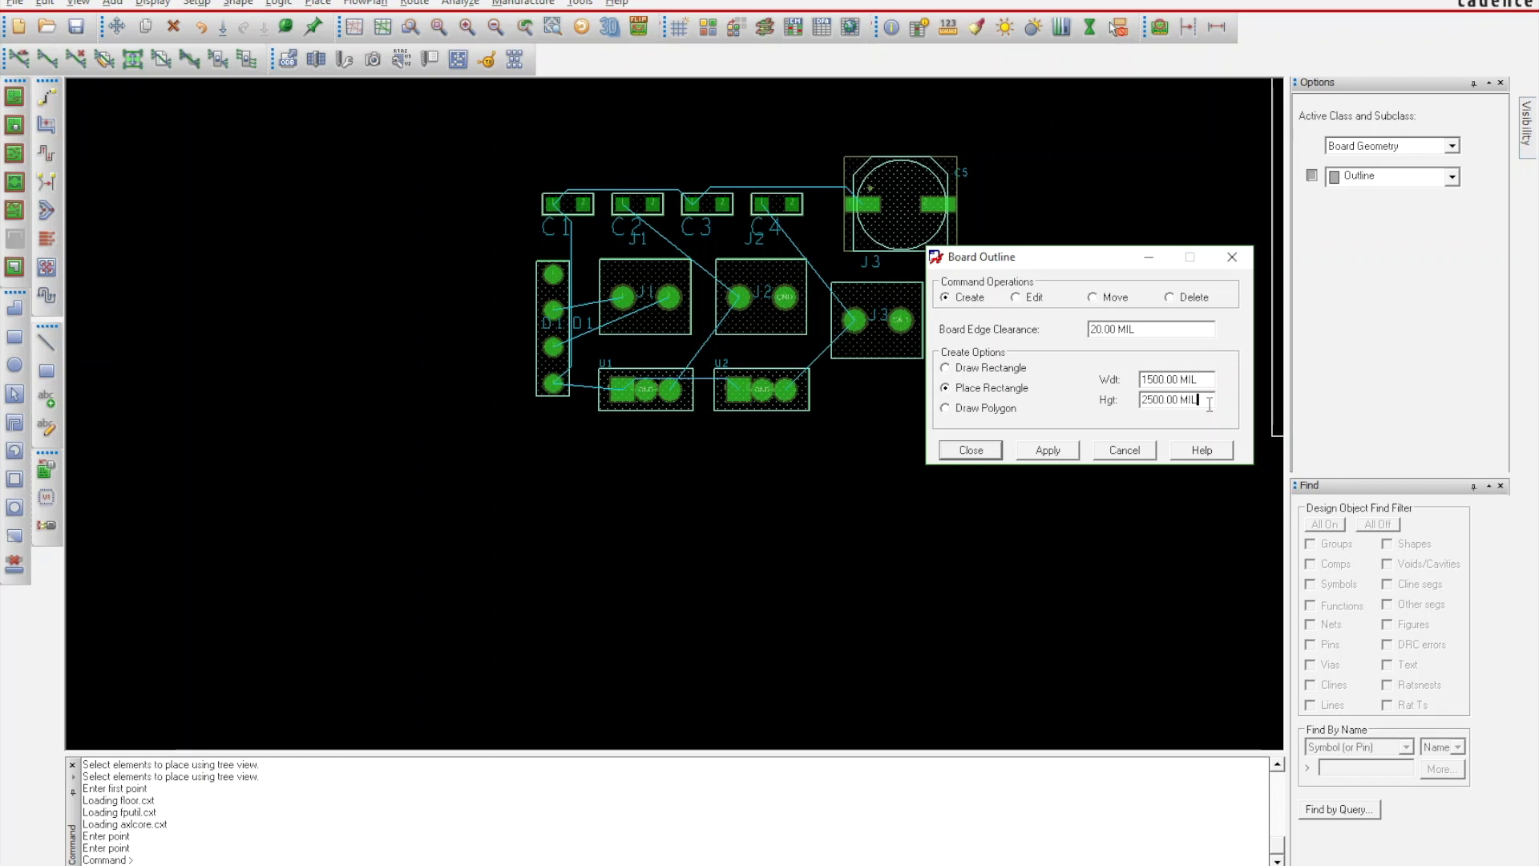
drag(1210, 403, 1136, 398)
text(1500)
key(Return)
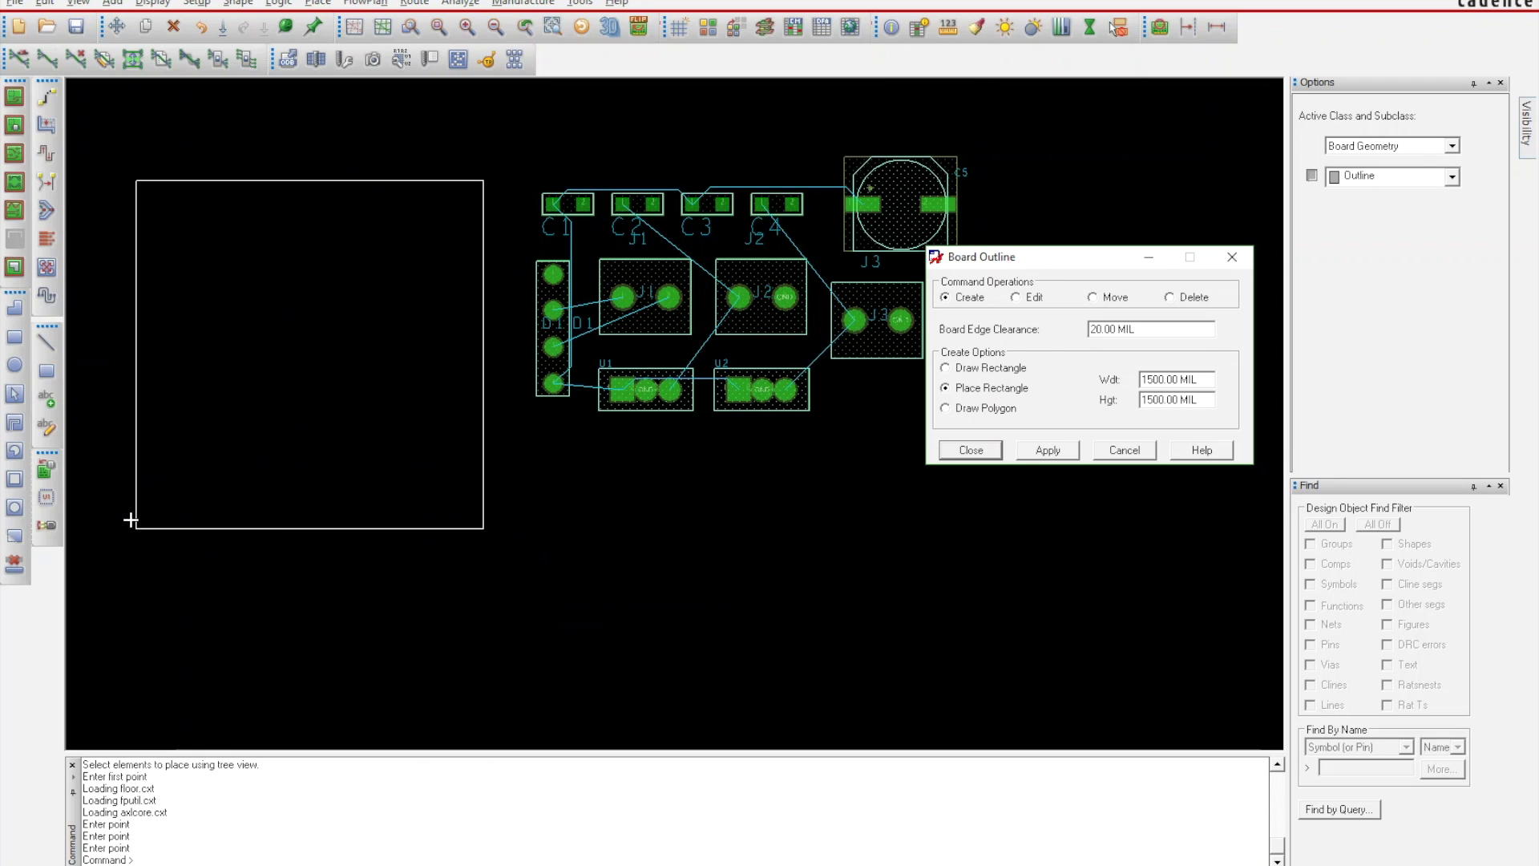
click(131, 520)
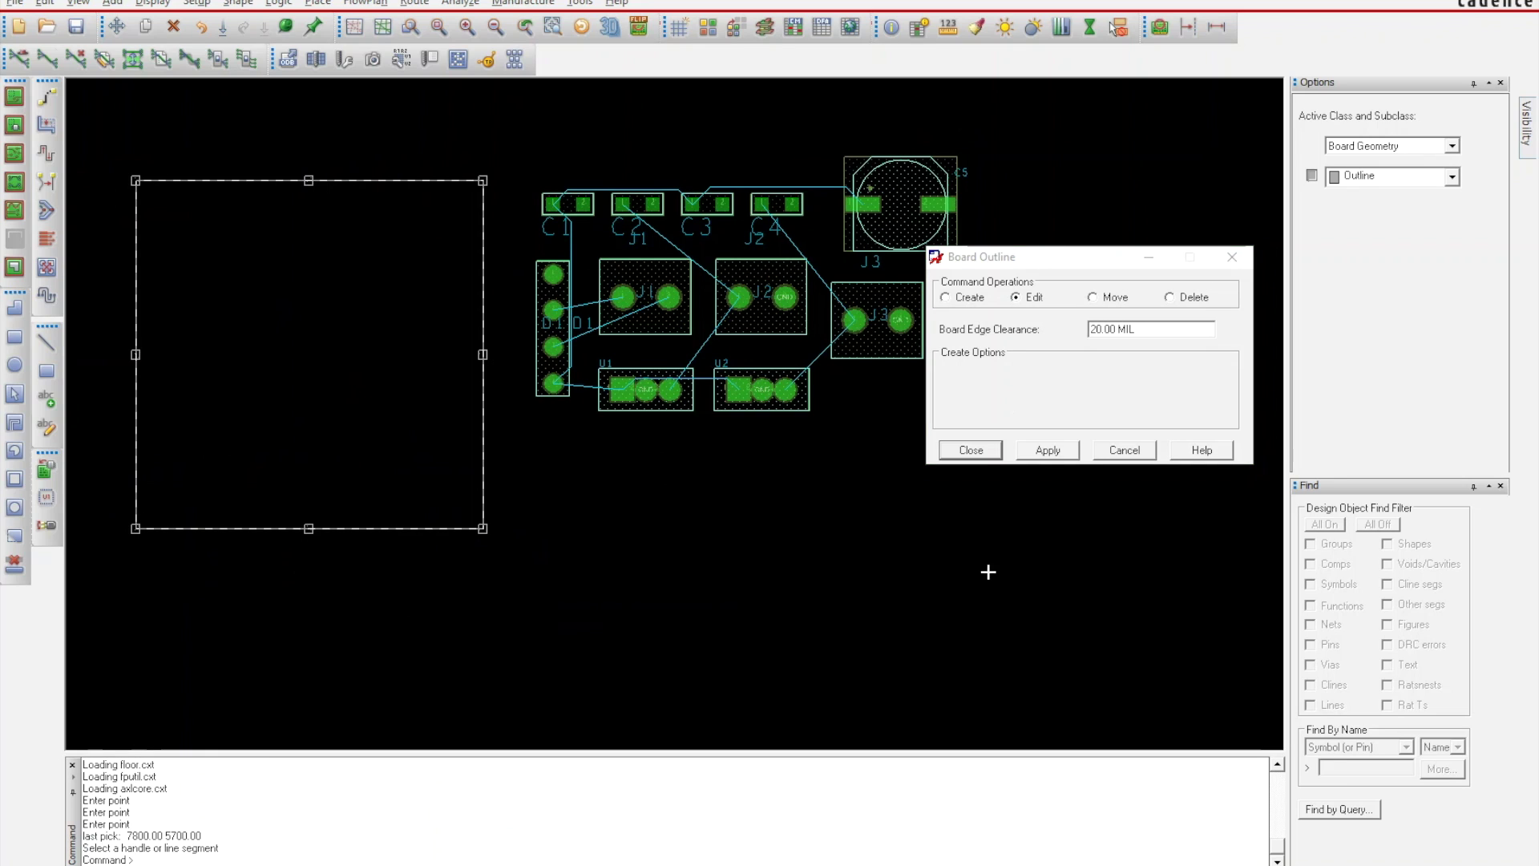
click(992, 451)
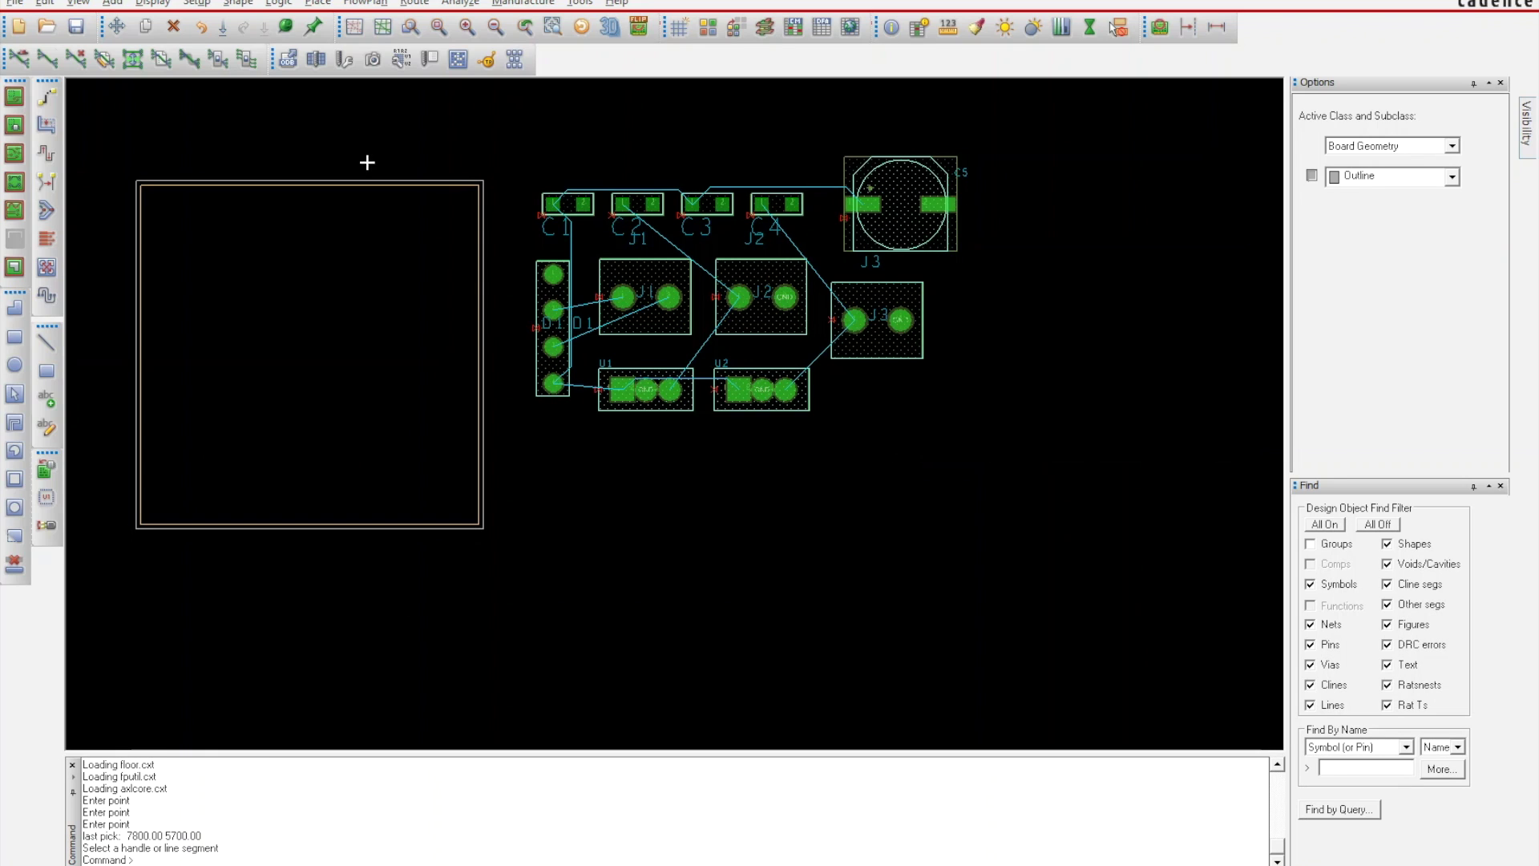
- Examine the clearance between the board outline and its inner boundary, and the DRC error markers beside the components
scroll(362, 179, up, 5)
click(385, 222)
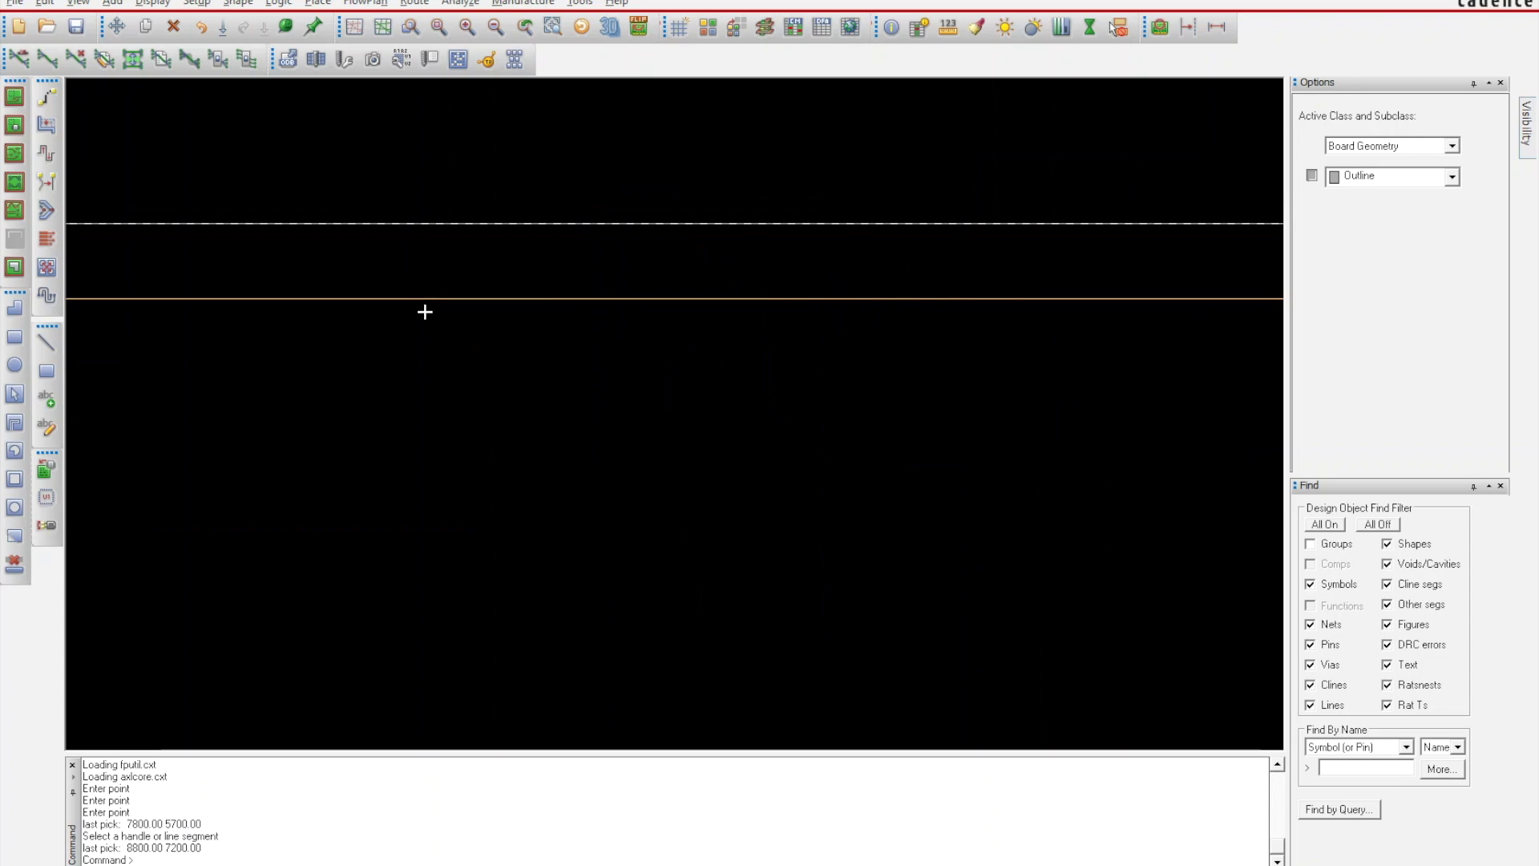
scroll(425, 311, down, 5)
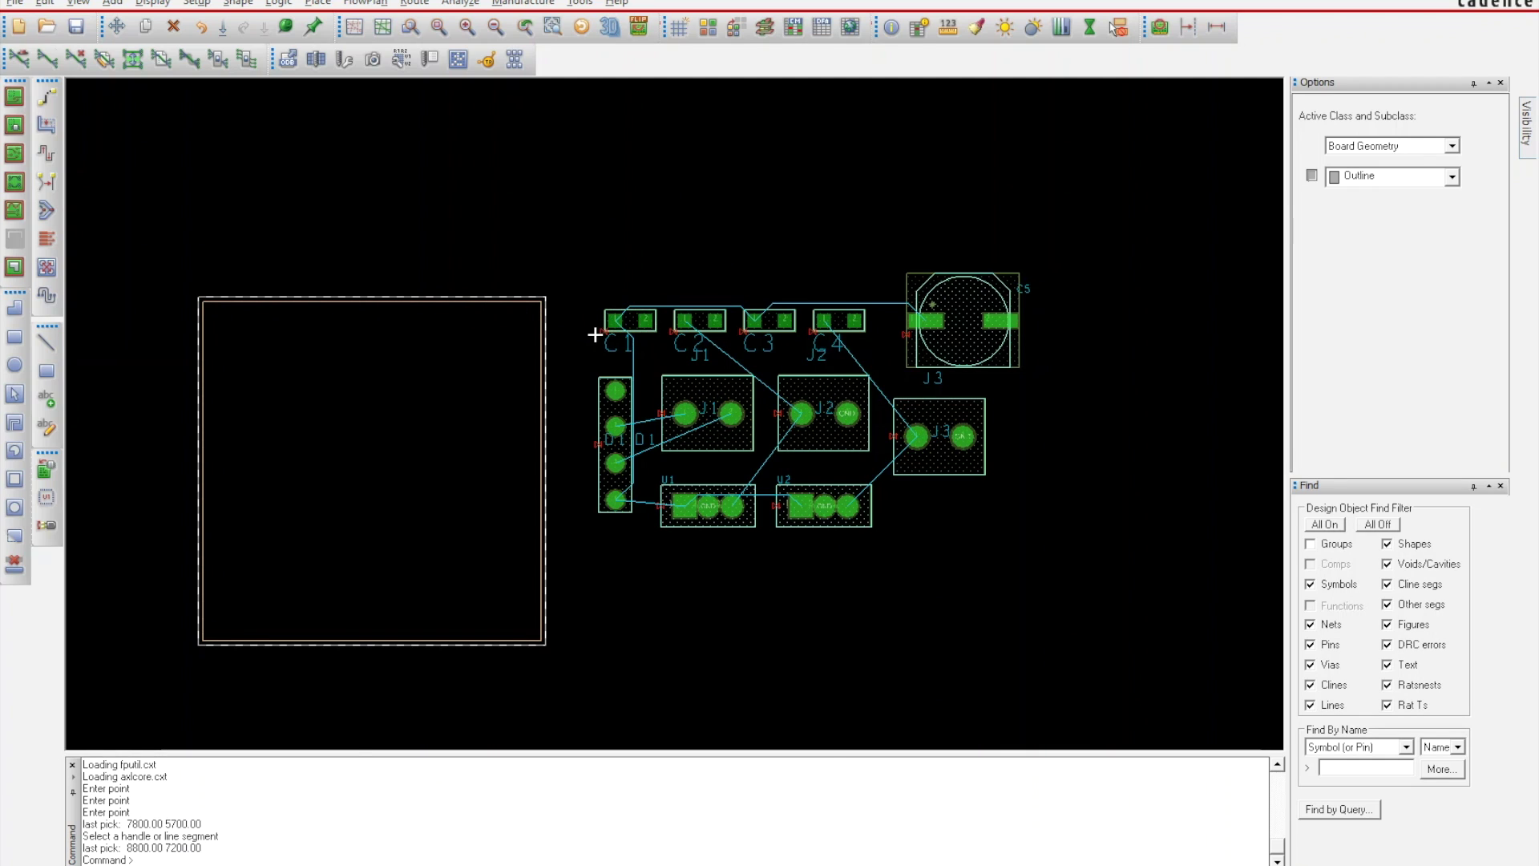
scroll(610, 333, up, 5)
scroll(606, 344, down, 2)
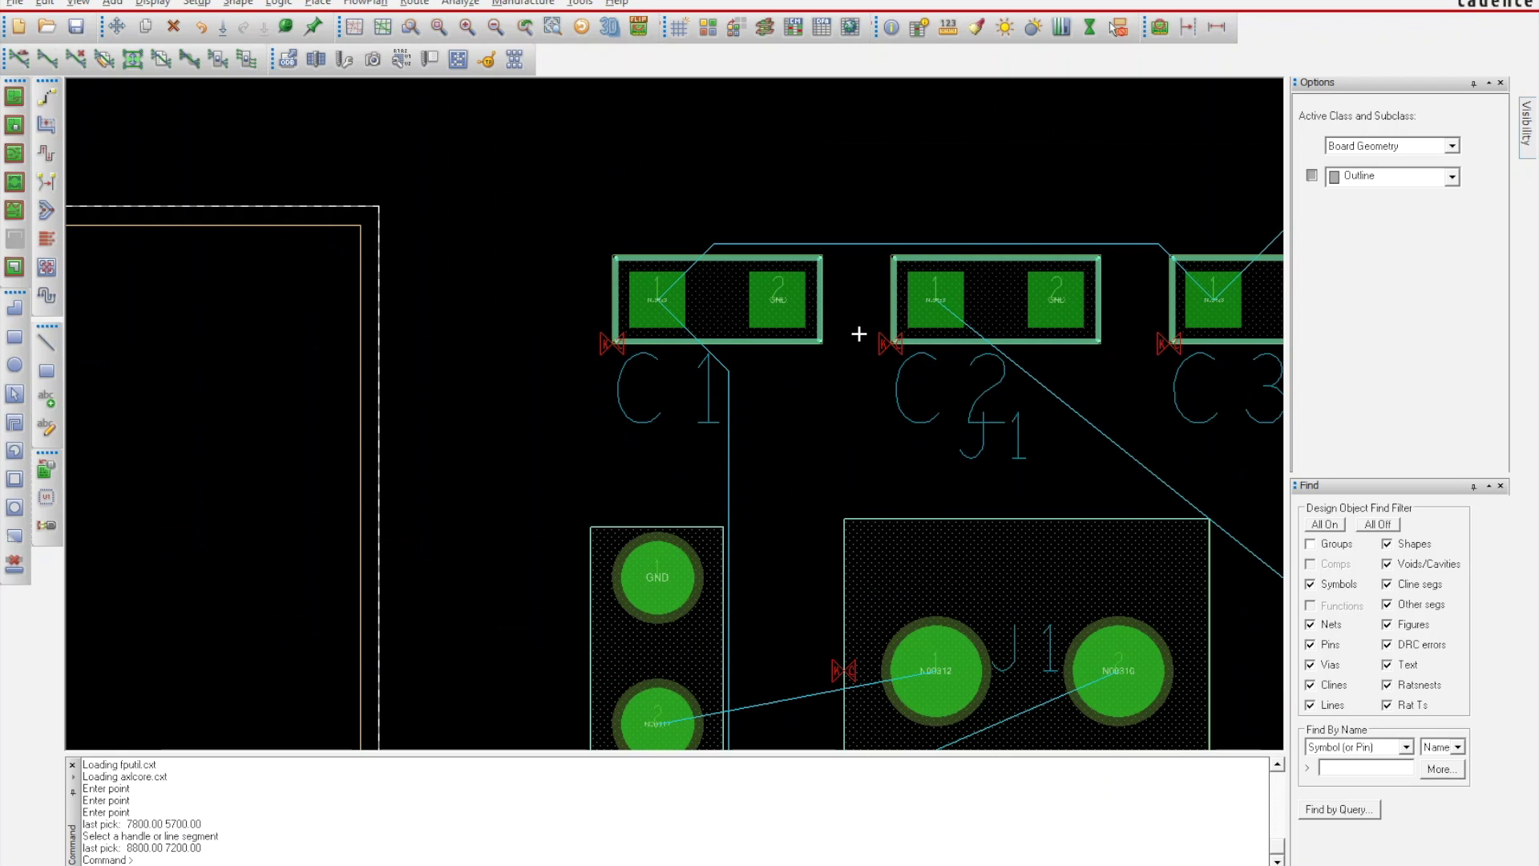
mouse_move(889, 346)
scroll(609, 343, down, 3)
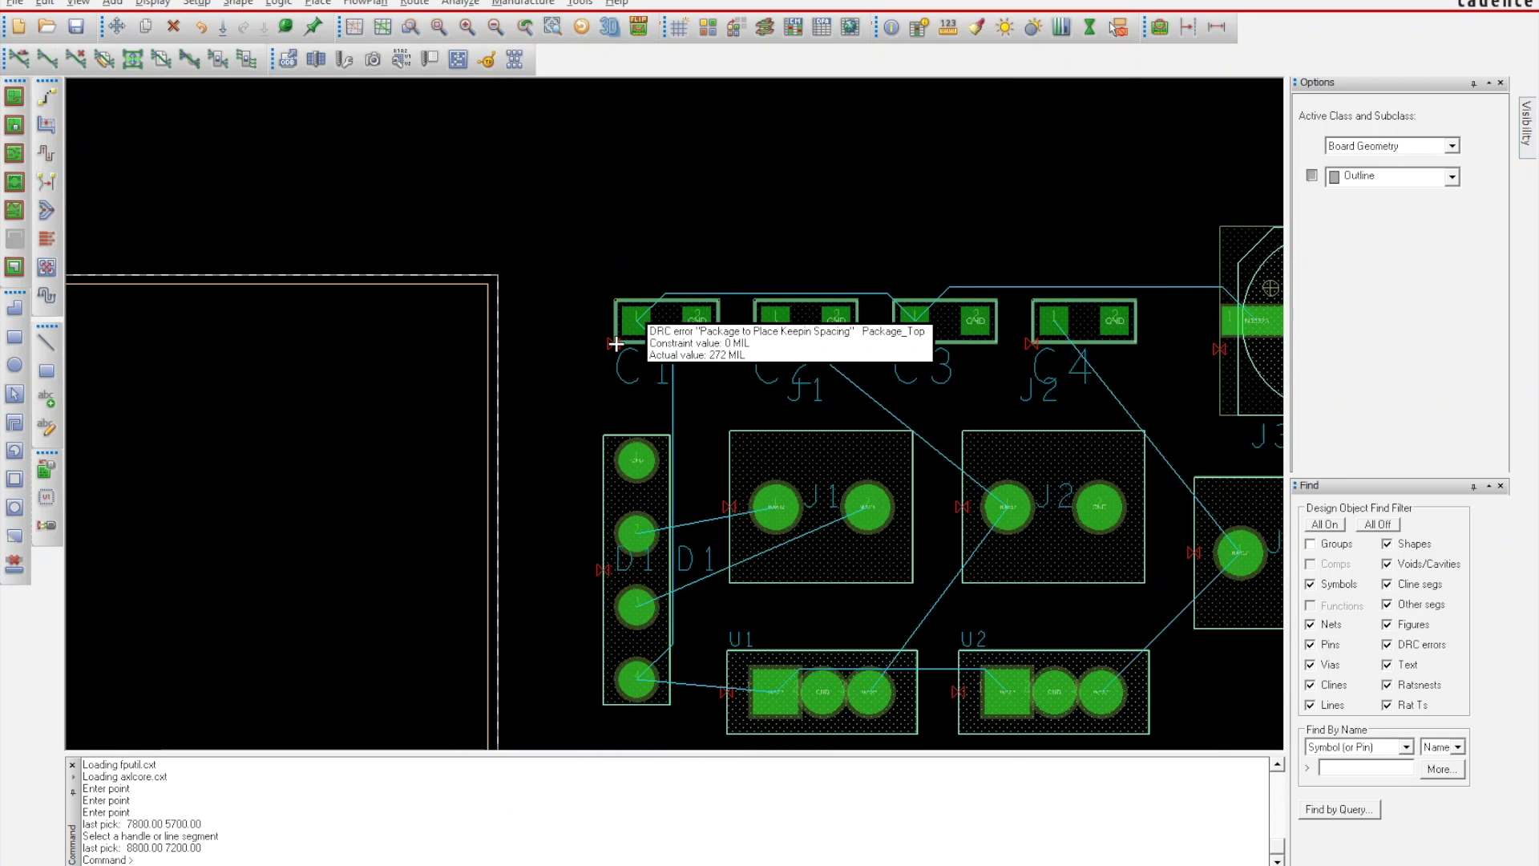
scroll(579, 343, up, 1)
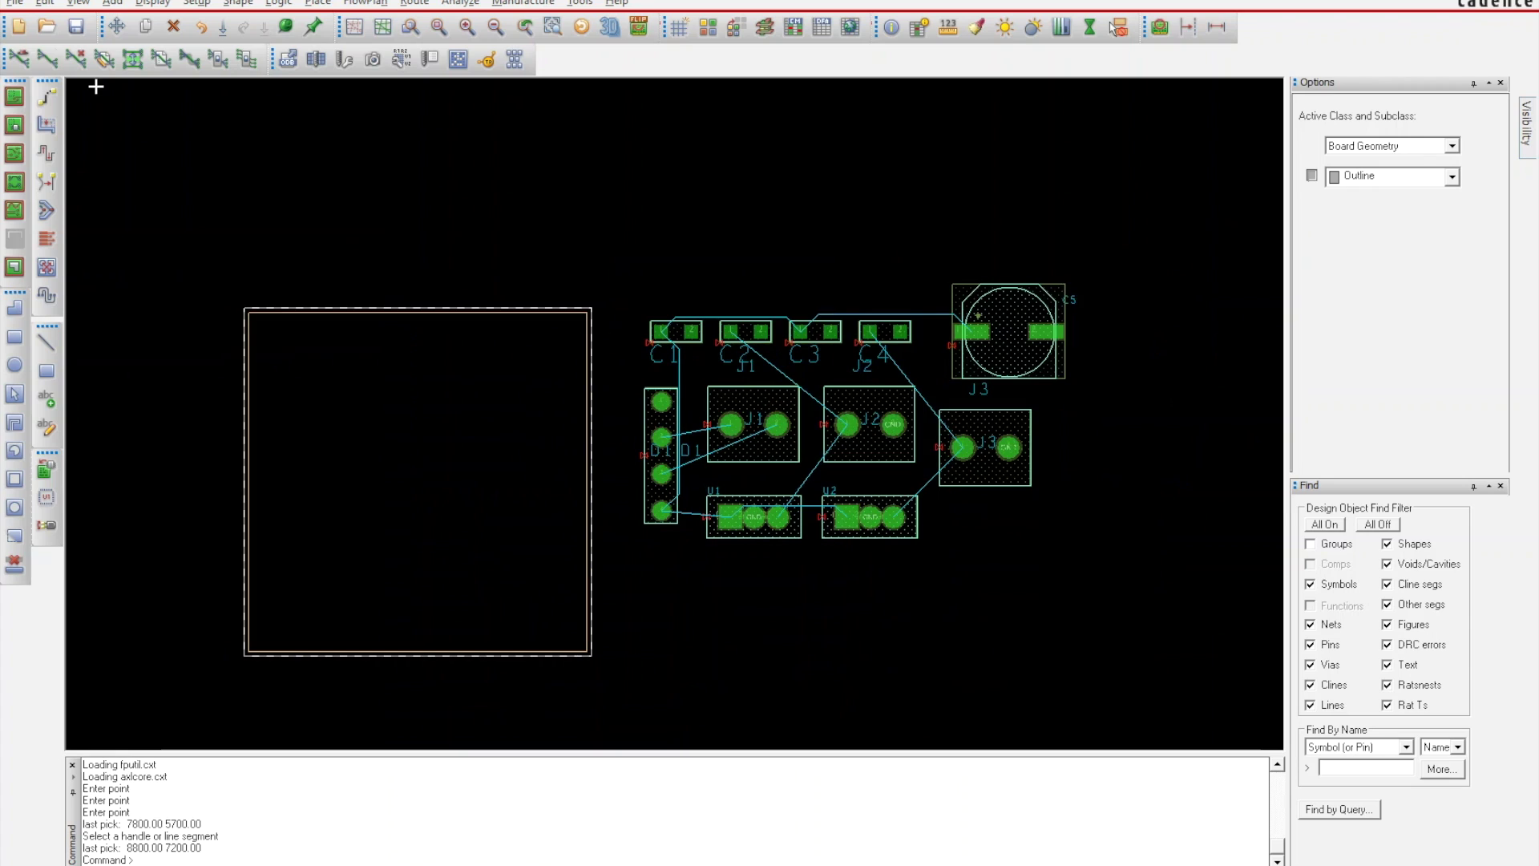
- Switch to placement edit mode and move capacitor C1 inside the board outline, left of its centre
click(13, 124)
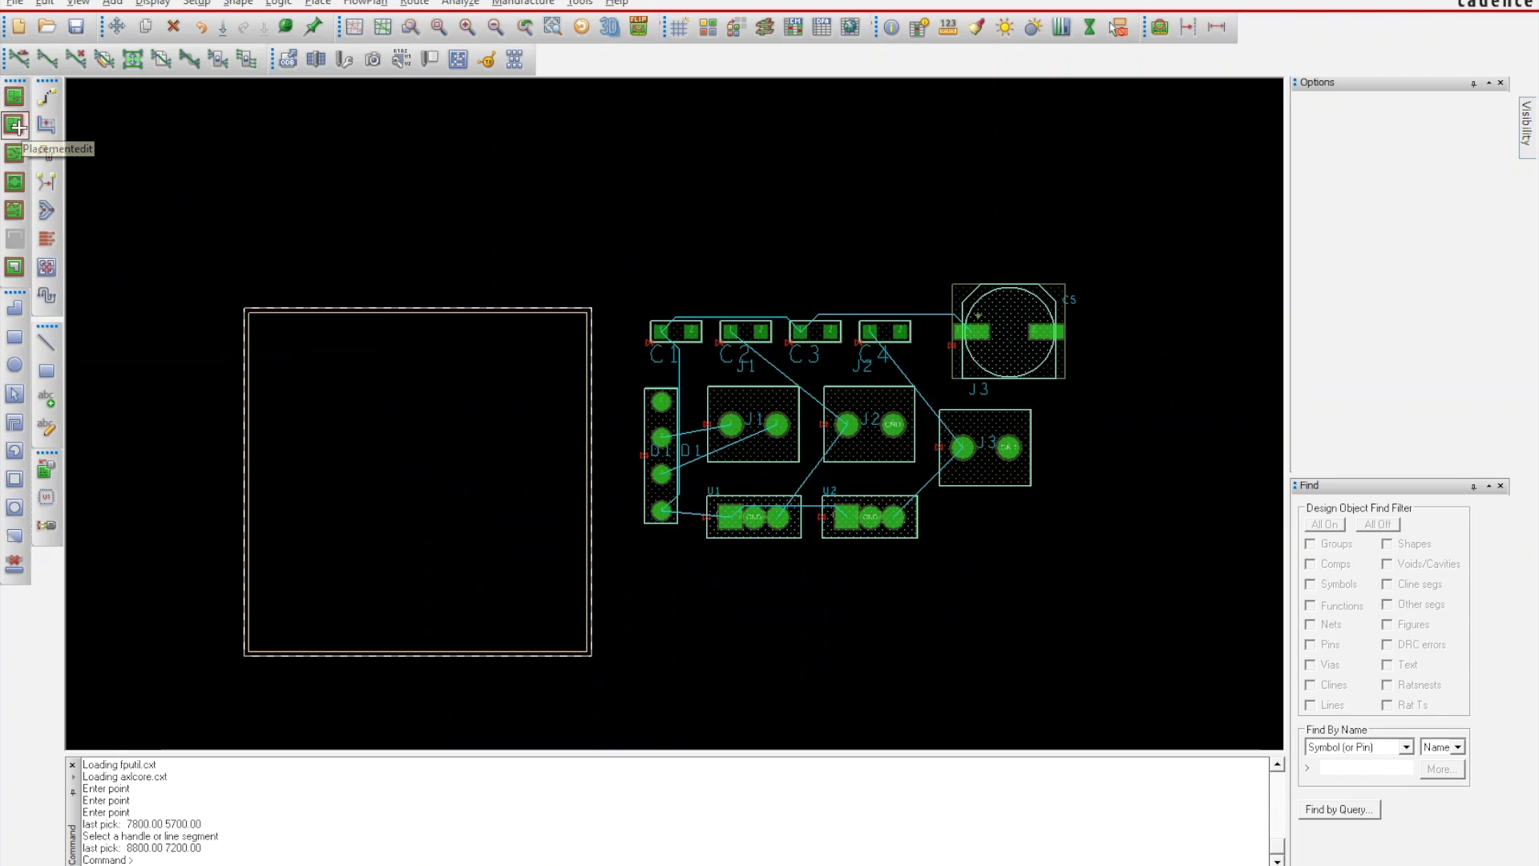
drag(663, 332, 347, 432)
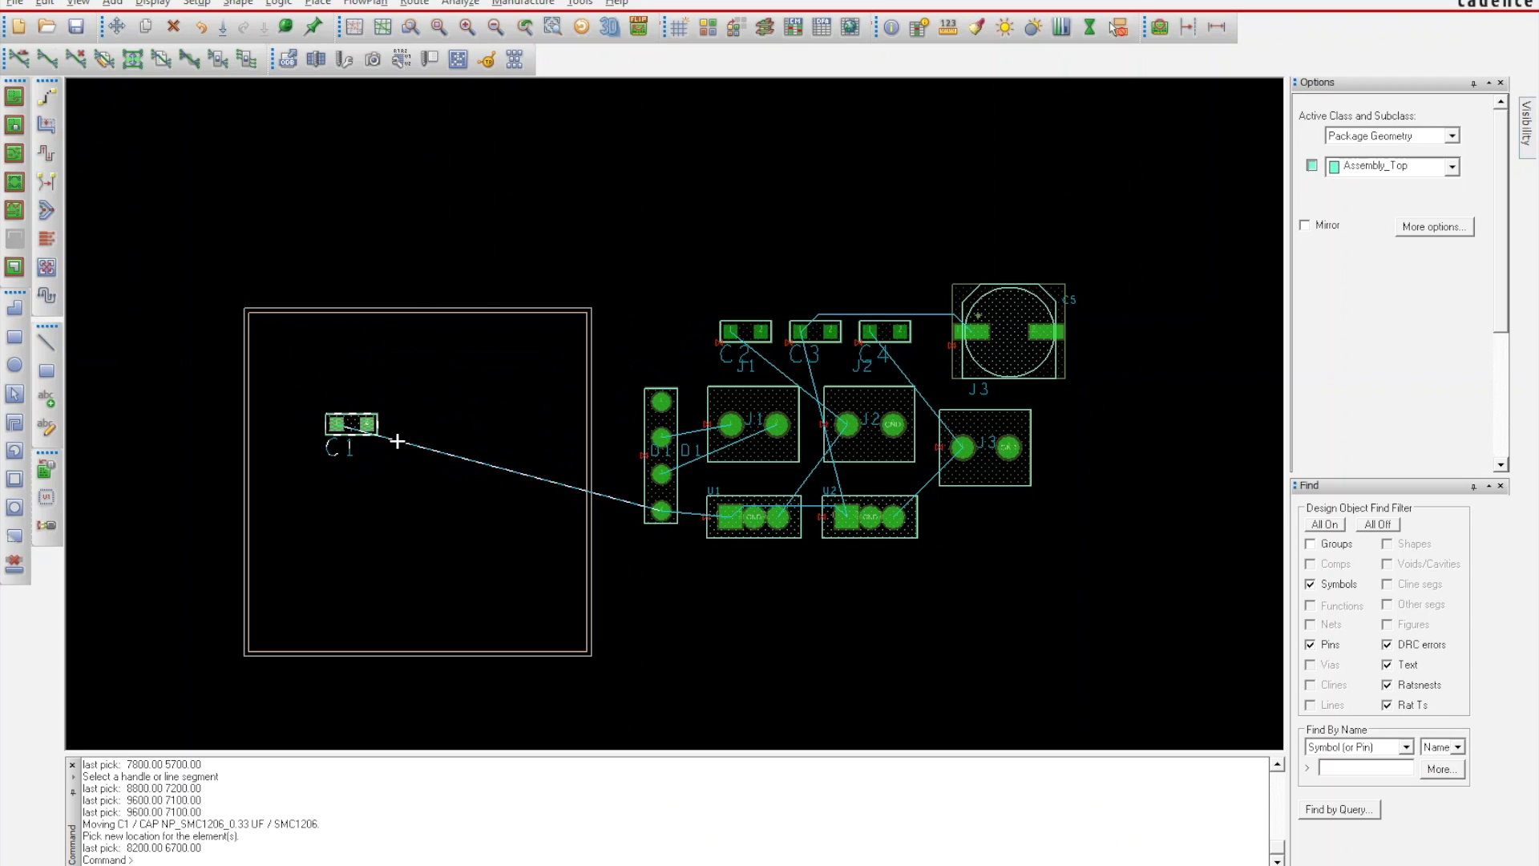
- Return capacitor C1 to its row outside the outline and move terminal block J1 into the upper-left corner of the board outline
drag(364, 424, 653, 336)
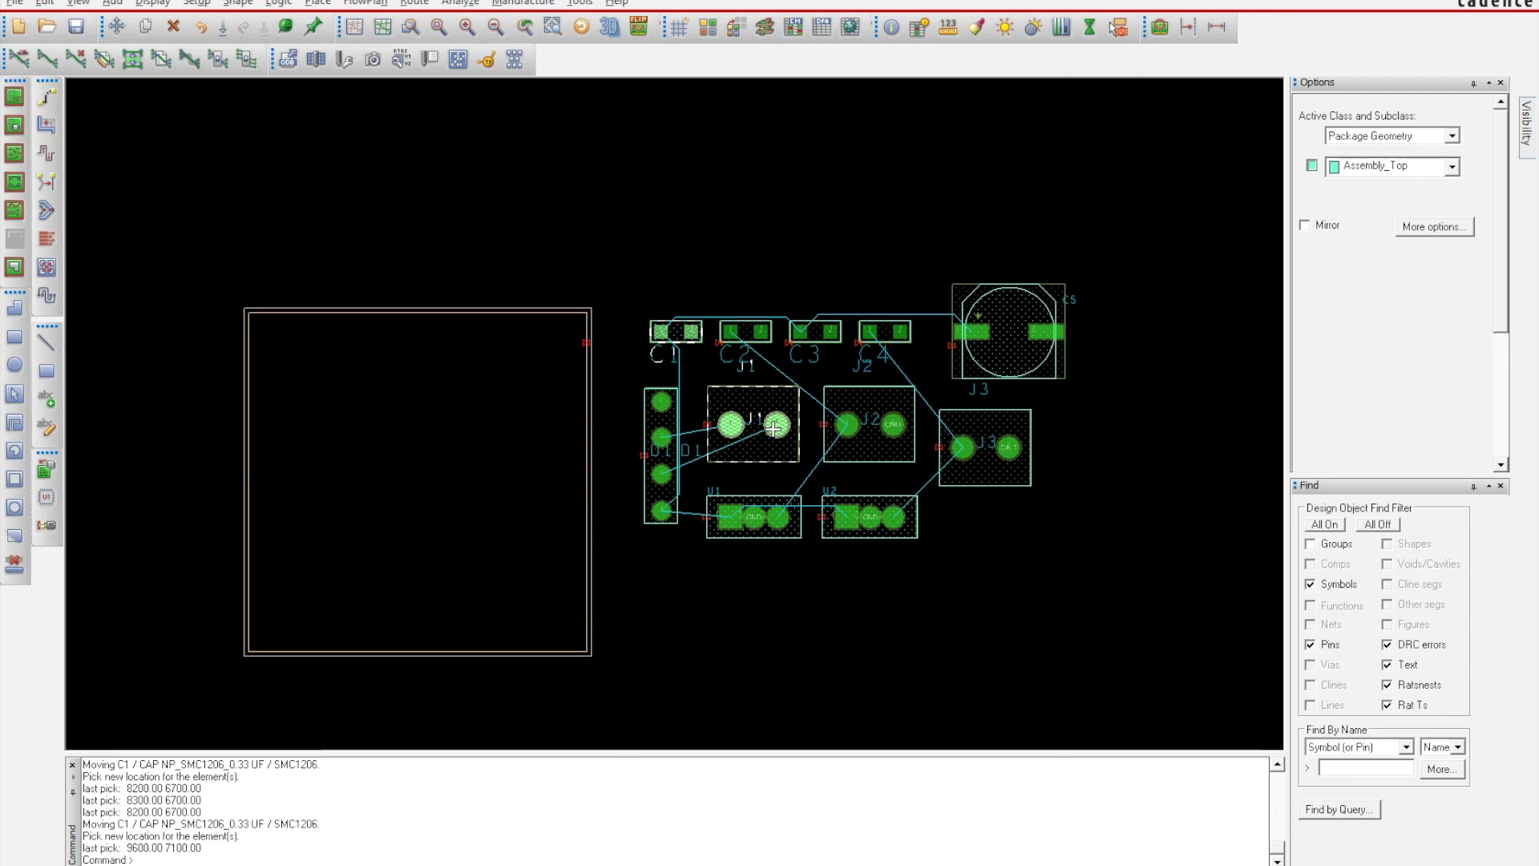
drag(778, 428, 276, 353)
click(274, 351)
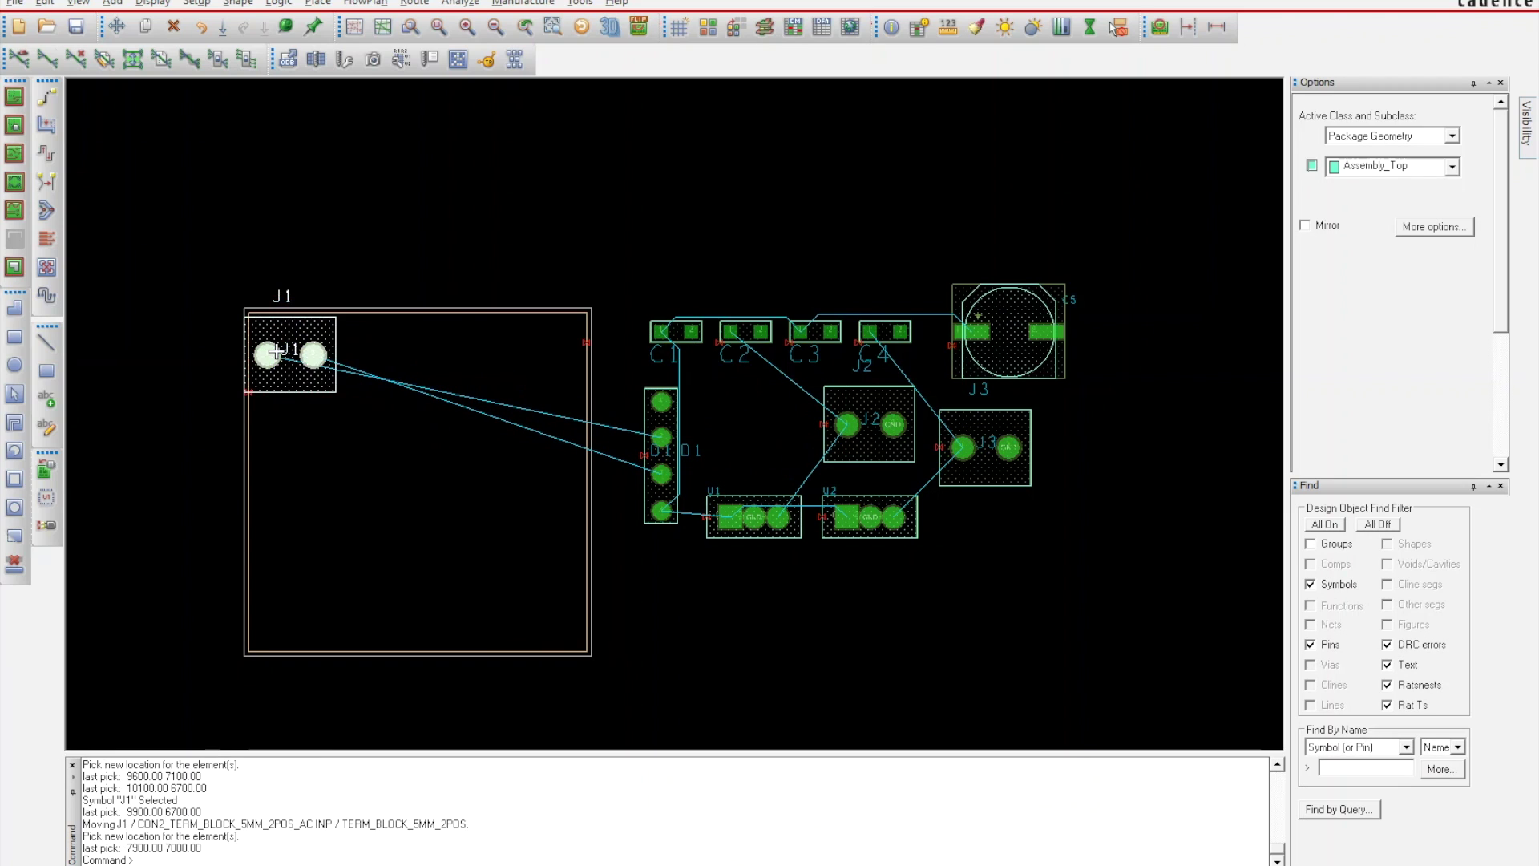
scroll(249, 338, up, 5)
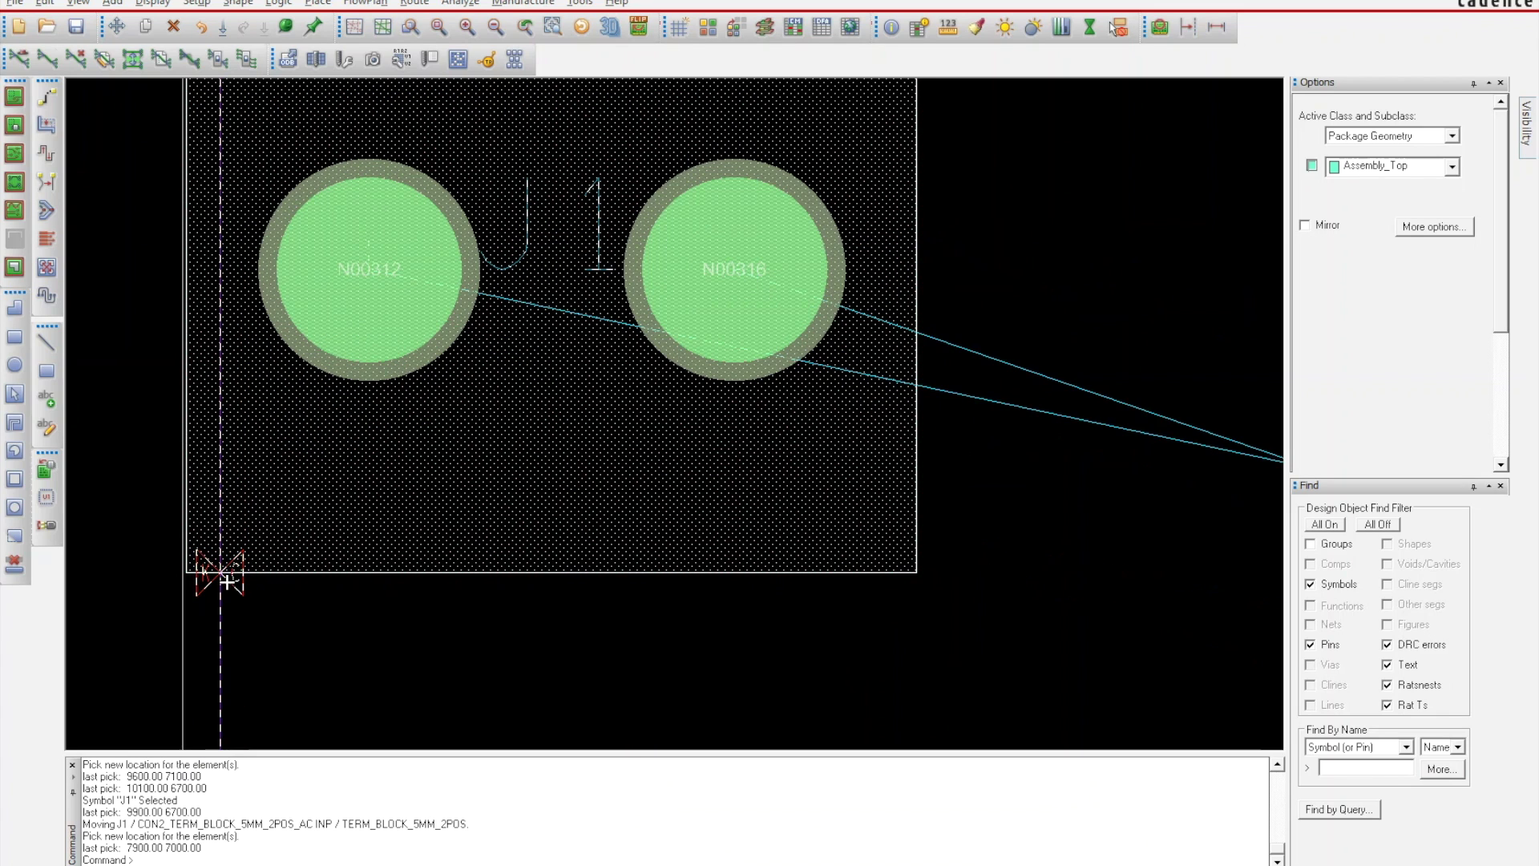
- Set the non-etch grid spacing to 20 MIL in both x and y
click(196, 2)
click(253, 58)
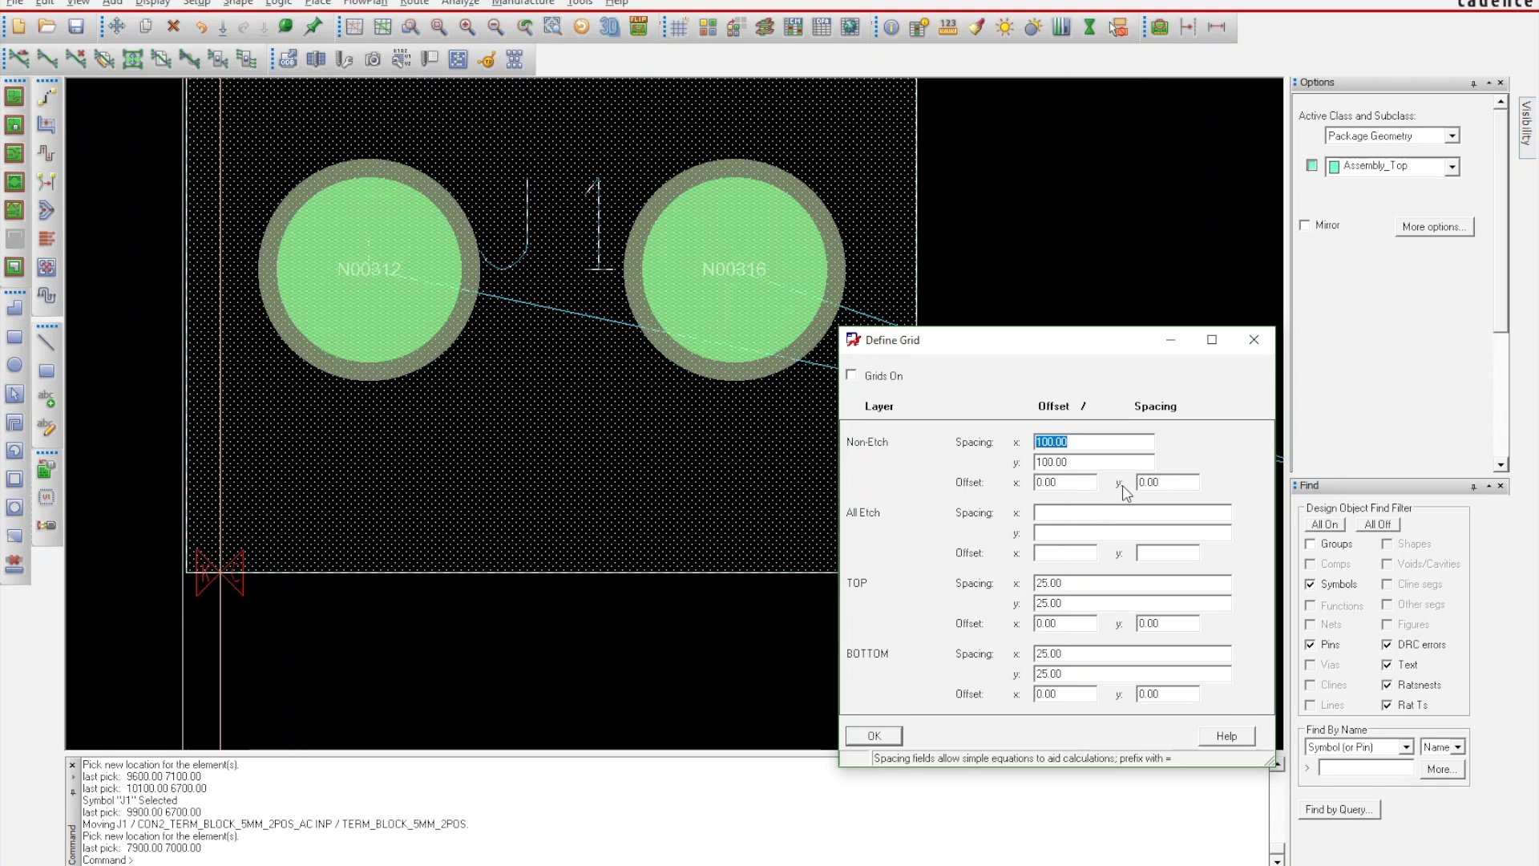
text(0)
key(Tab)
text(20)
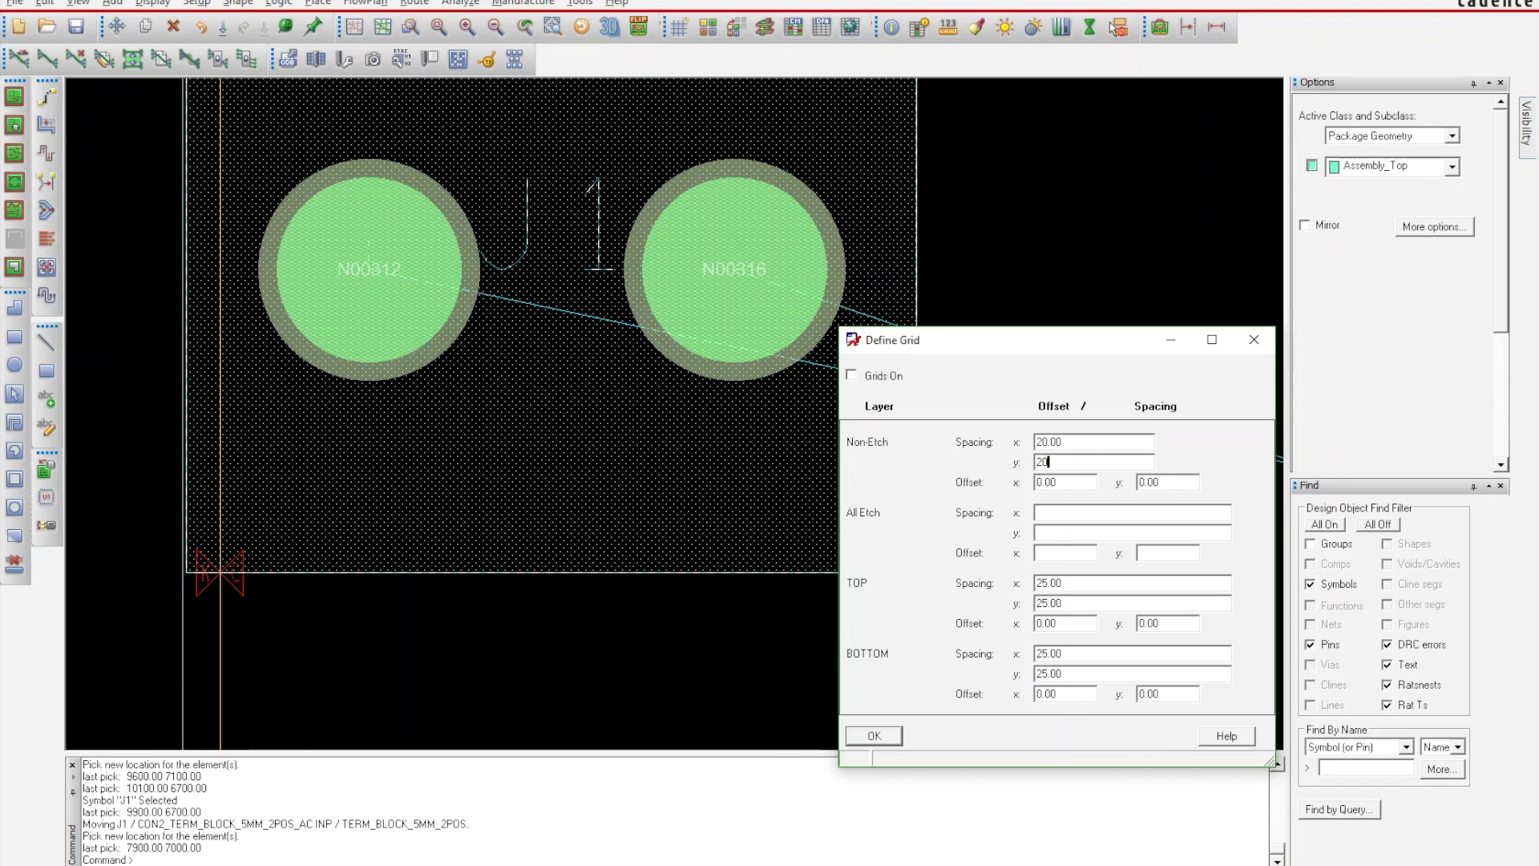
key(Tab)
key(Tab)
key(Tab)
click(875, 736)
- Shift terminal block J1 slightly right so it lies fully within the inner boundary at the board's upper-left corner
scroll(698, 293, down, 4)
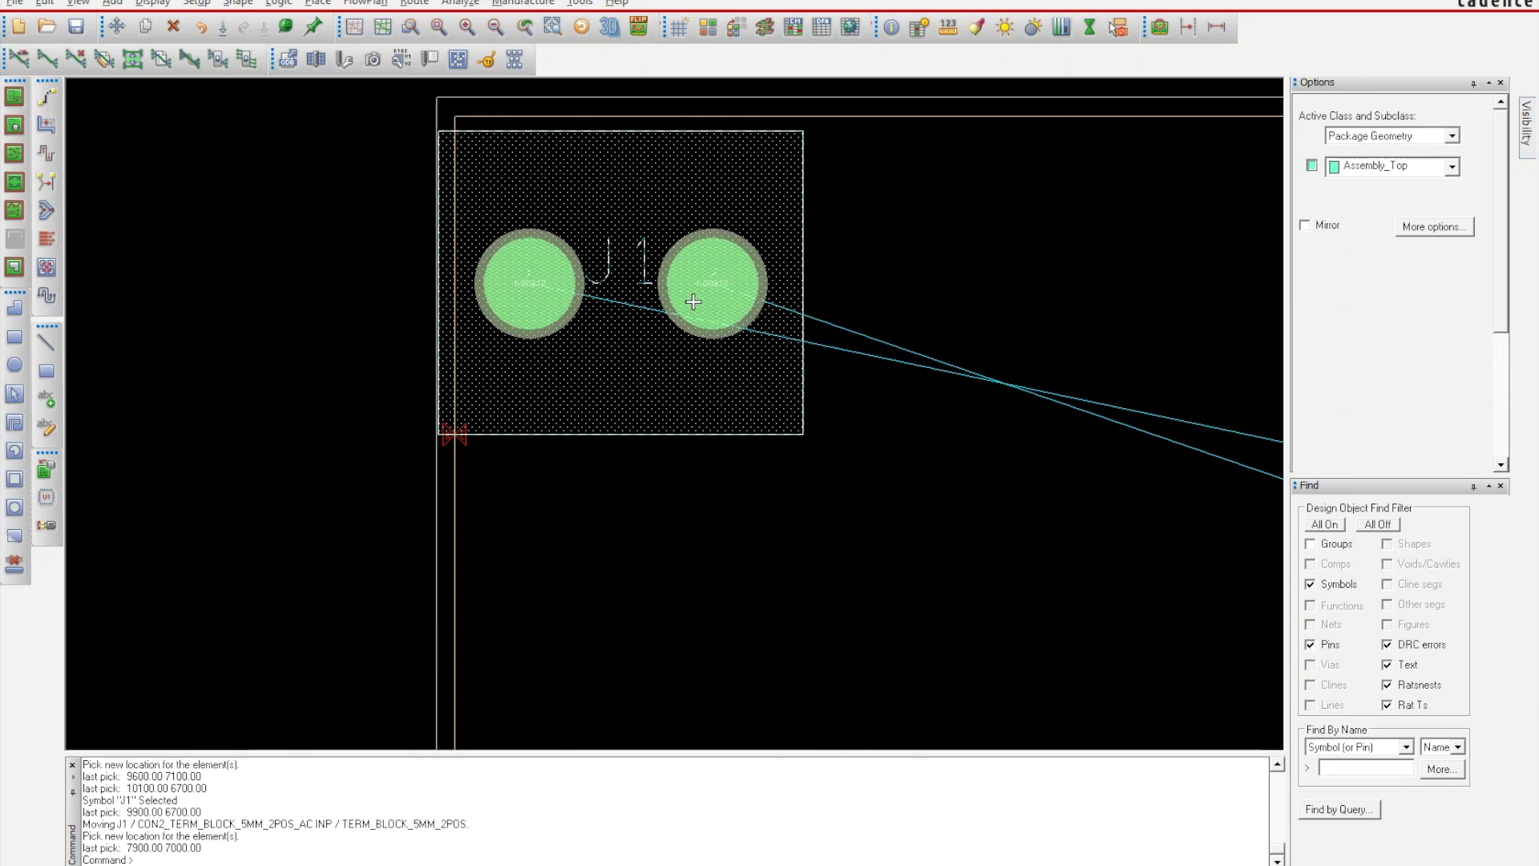
click(696, 294)
click(612, 294)
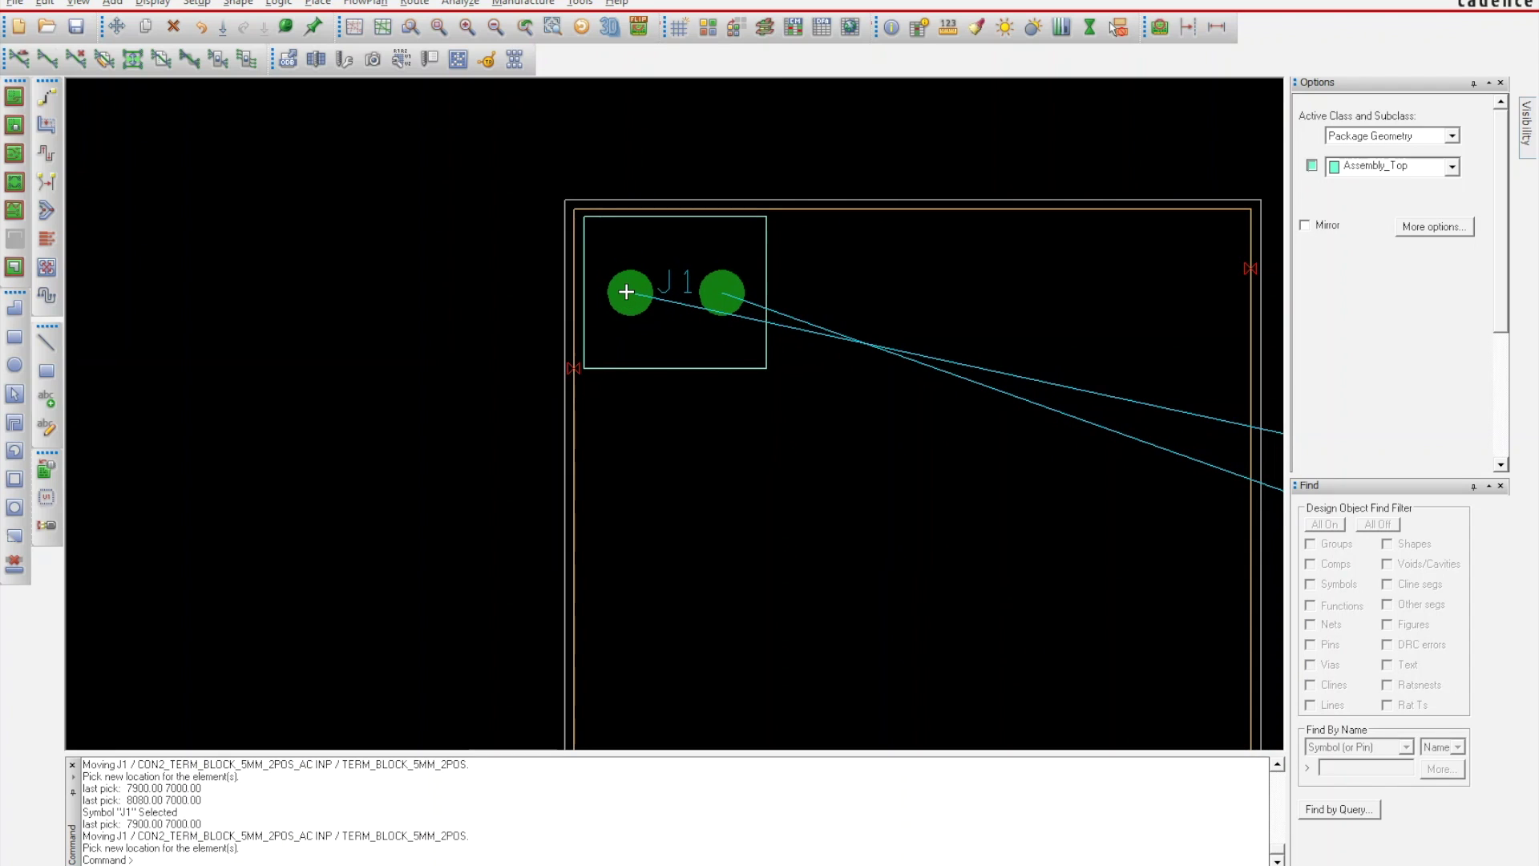
click(628, 292)
scroll(746, 334, down, 3)
scroll(945, 419, up, 3)
scroll(879, 389, down, 2)
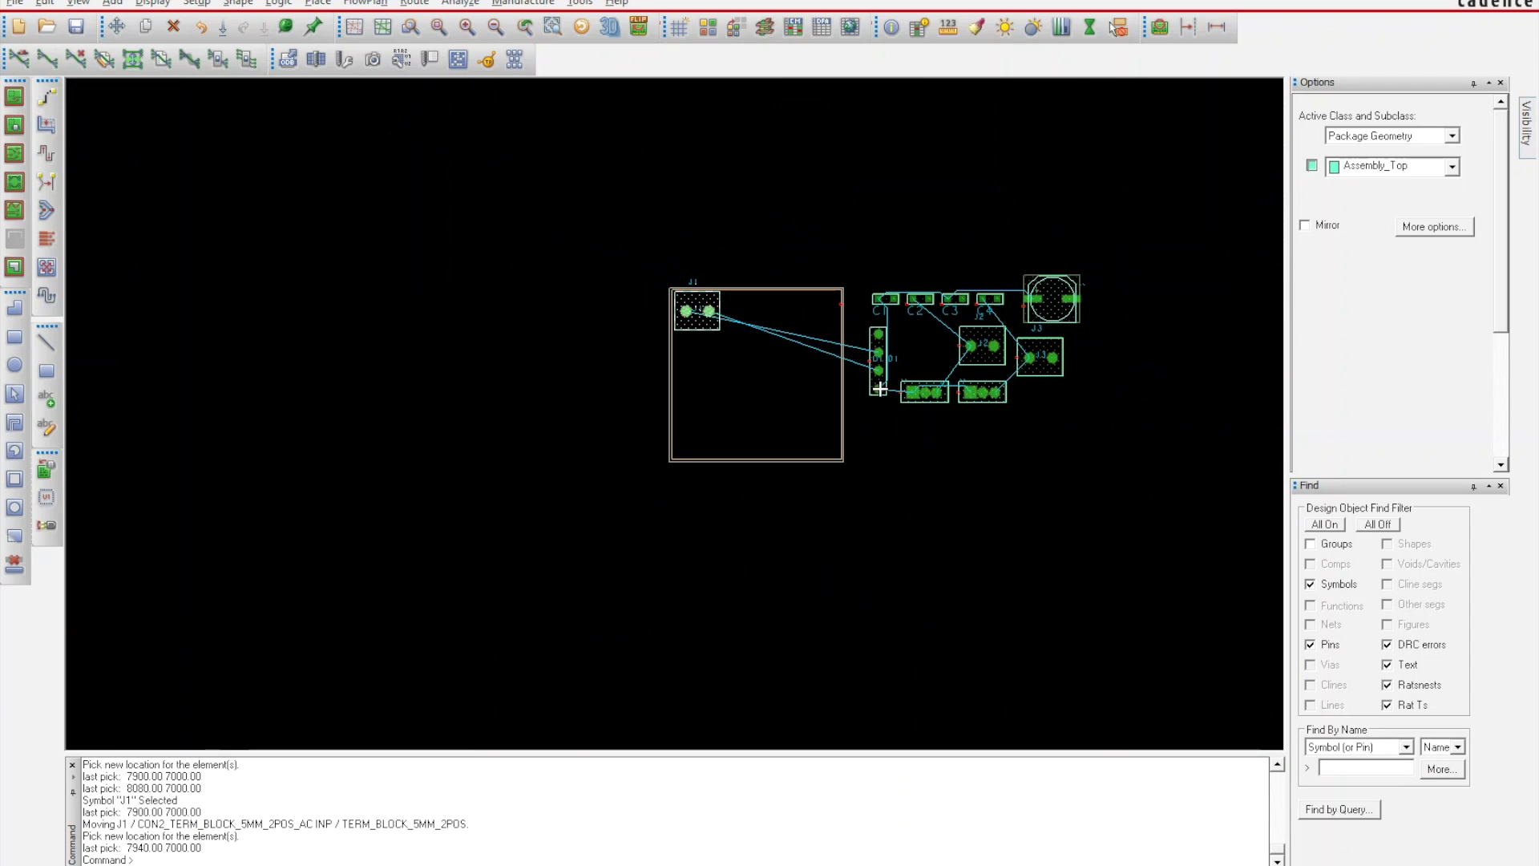
- Move bridge rectifier D1 into the board outline, rotate it 90 degrees to horizontal and place it directly below J1
click(869, 351)
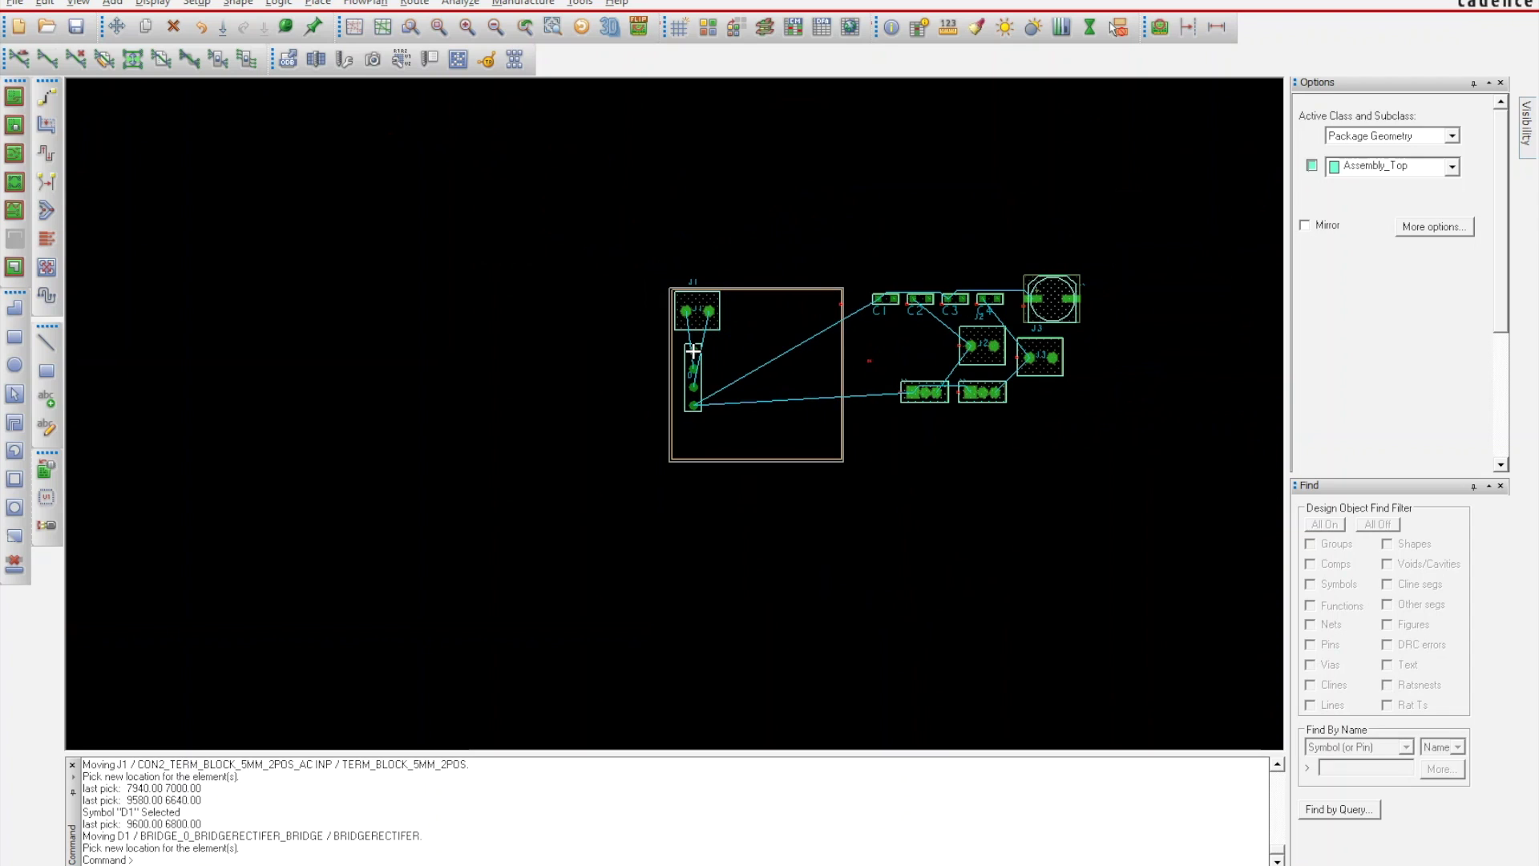
scroll(692, 351, up, 5)
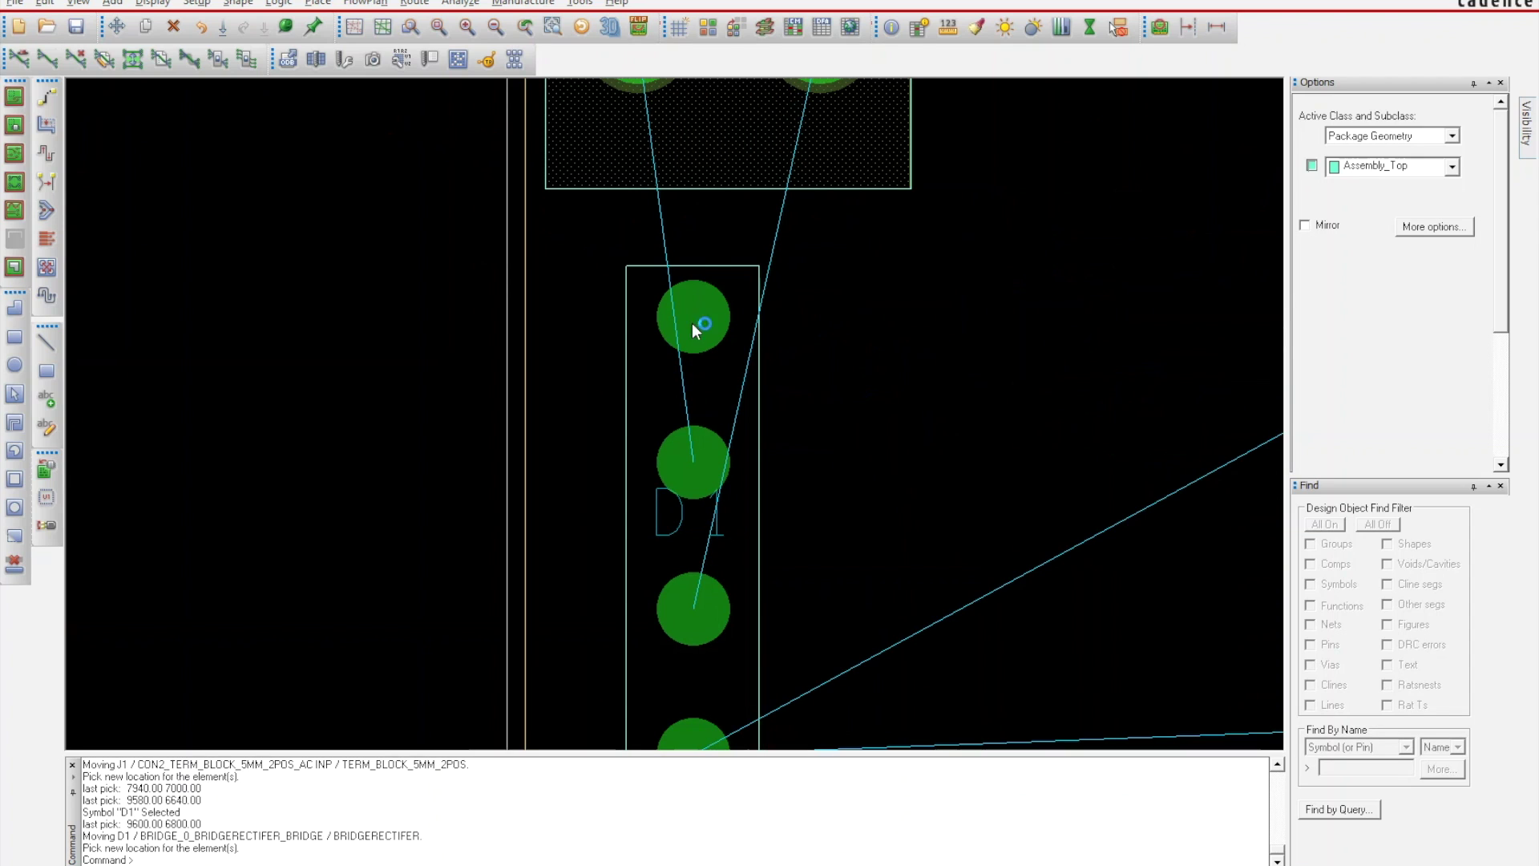
click(694, 326)
right_click(694, 326)
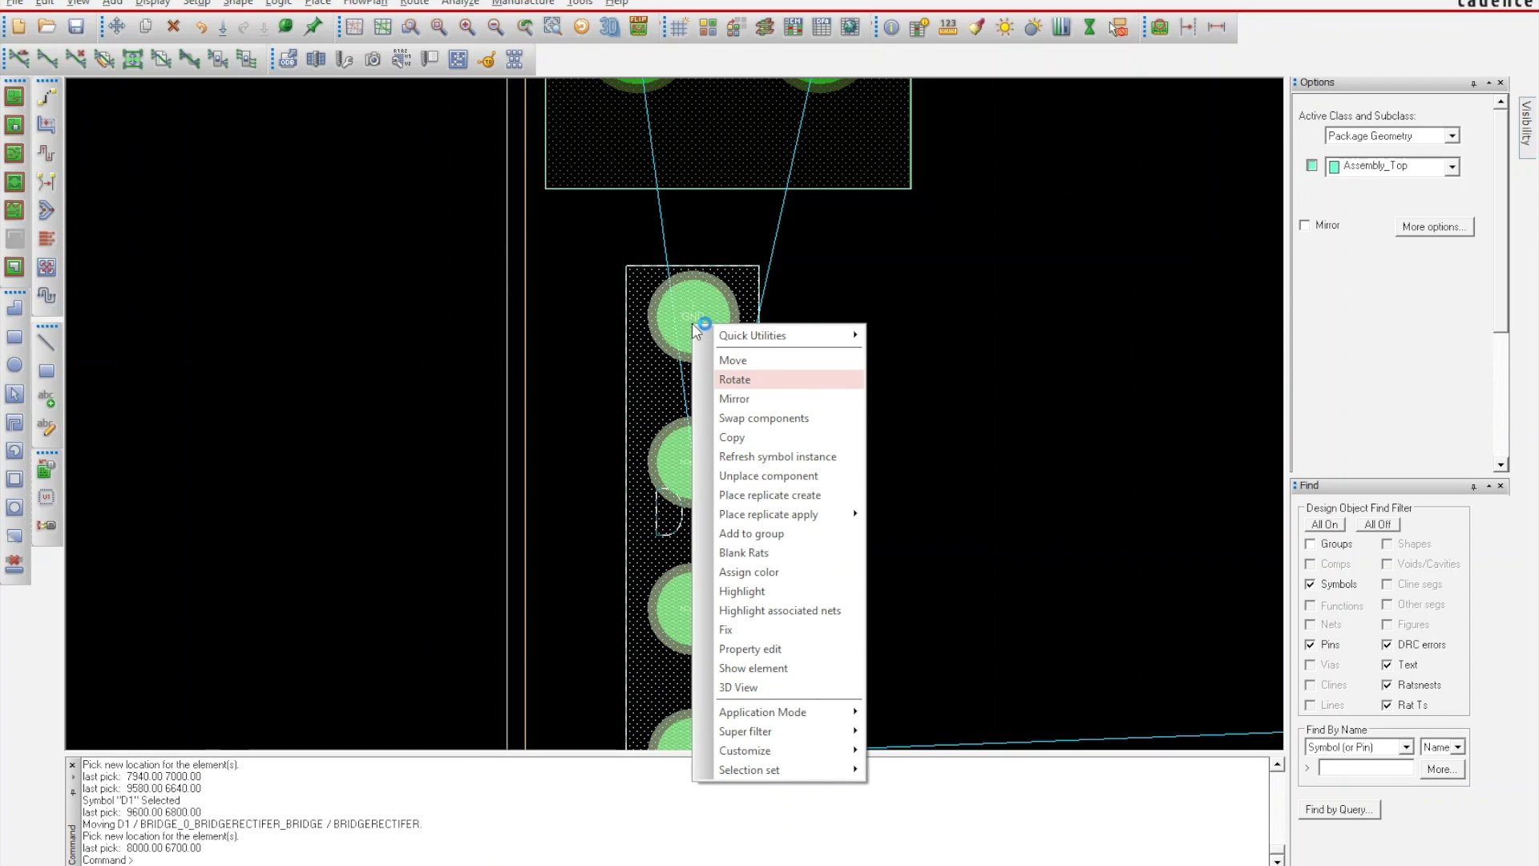
click(734, 379)
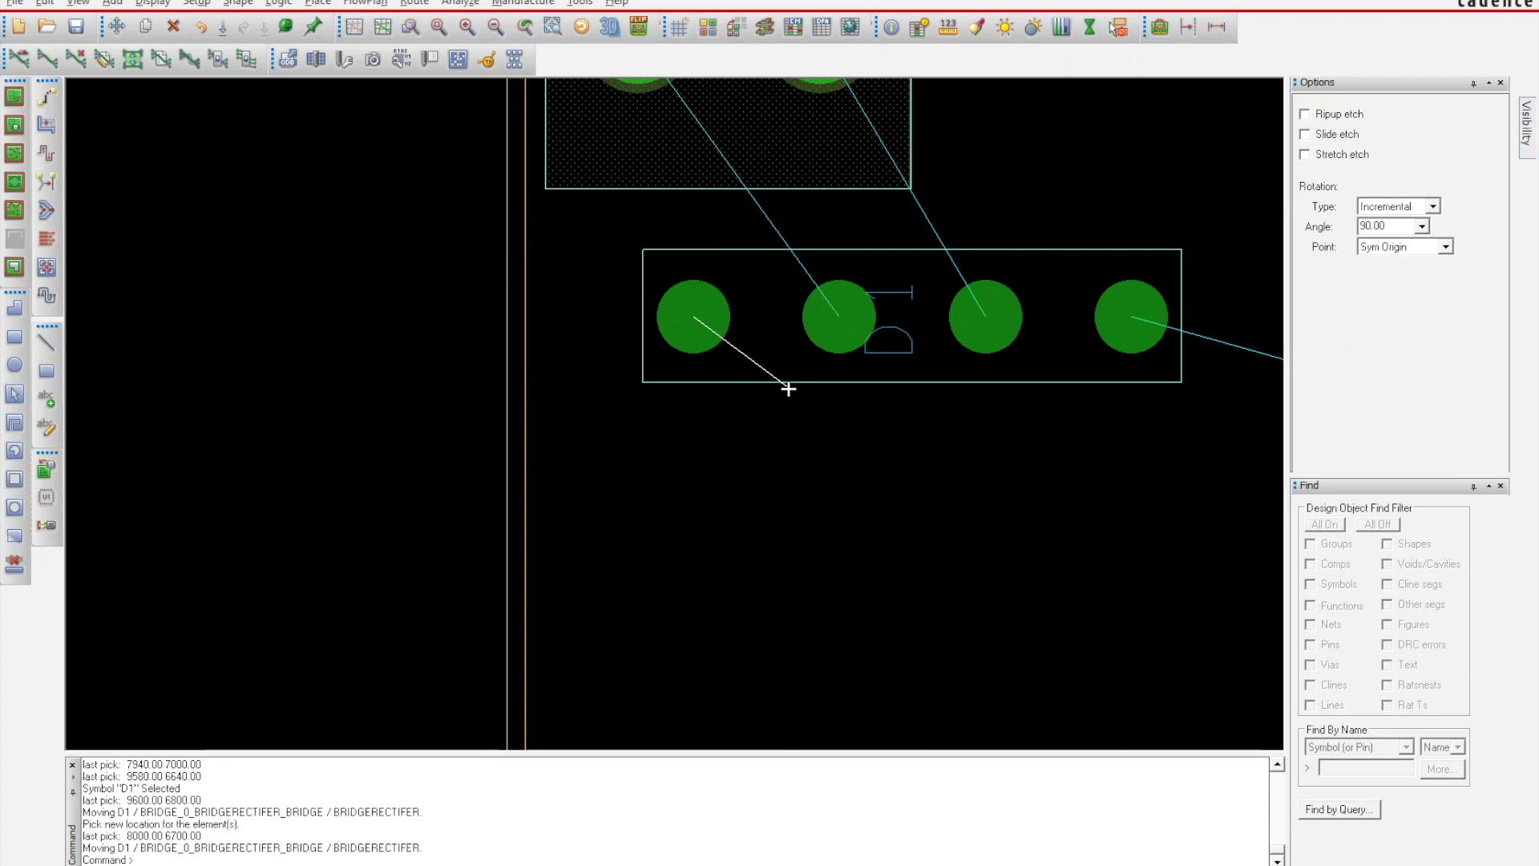
click(788, 387)
click(816, 318)
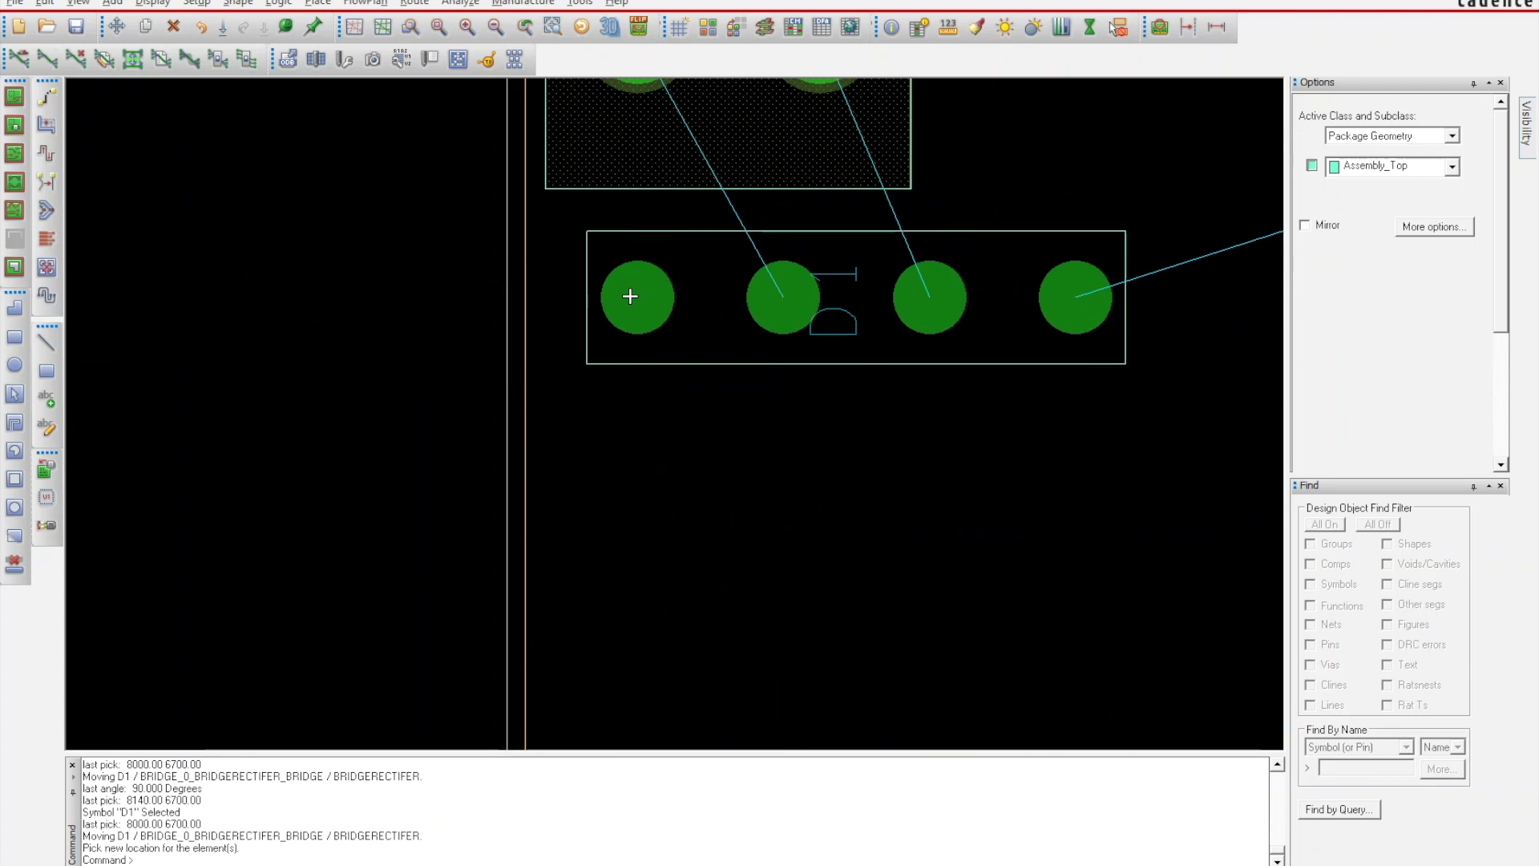
click(608, 299)
scroll(609, 296, down, 2)
scroll(608, 296, down, 1)
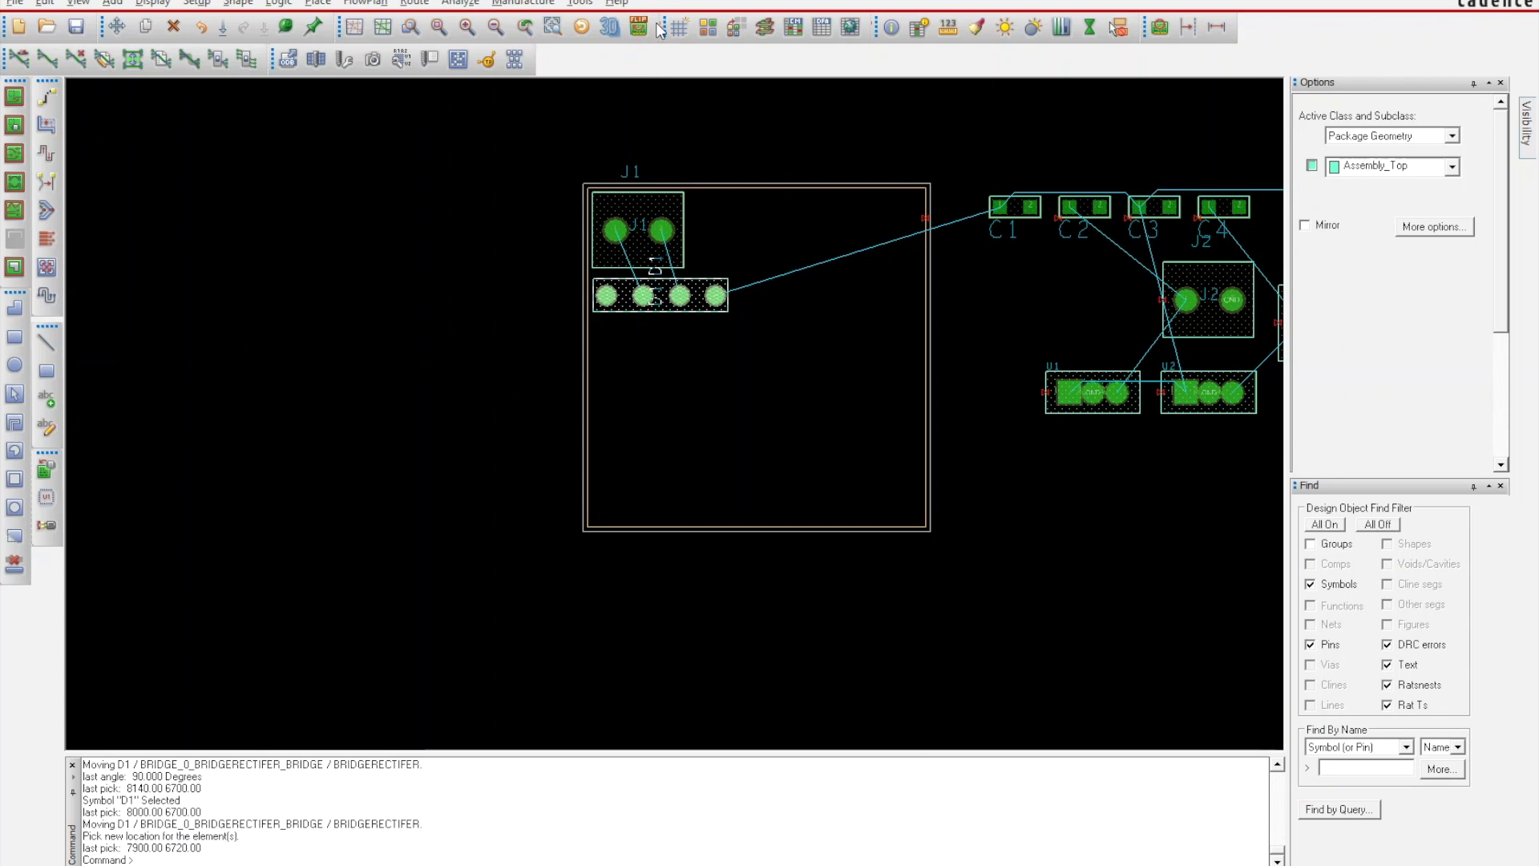
click(353, 27)
click(382, 26)
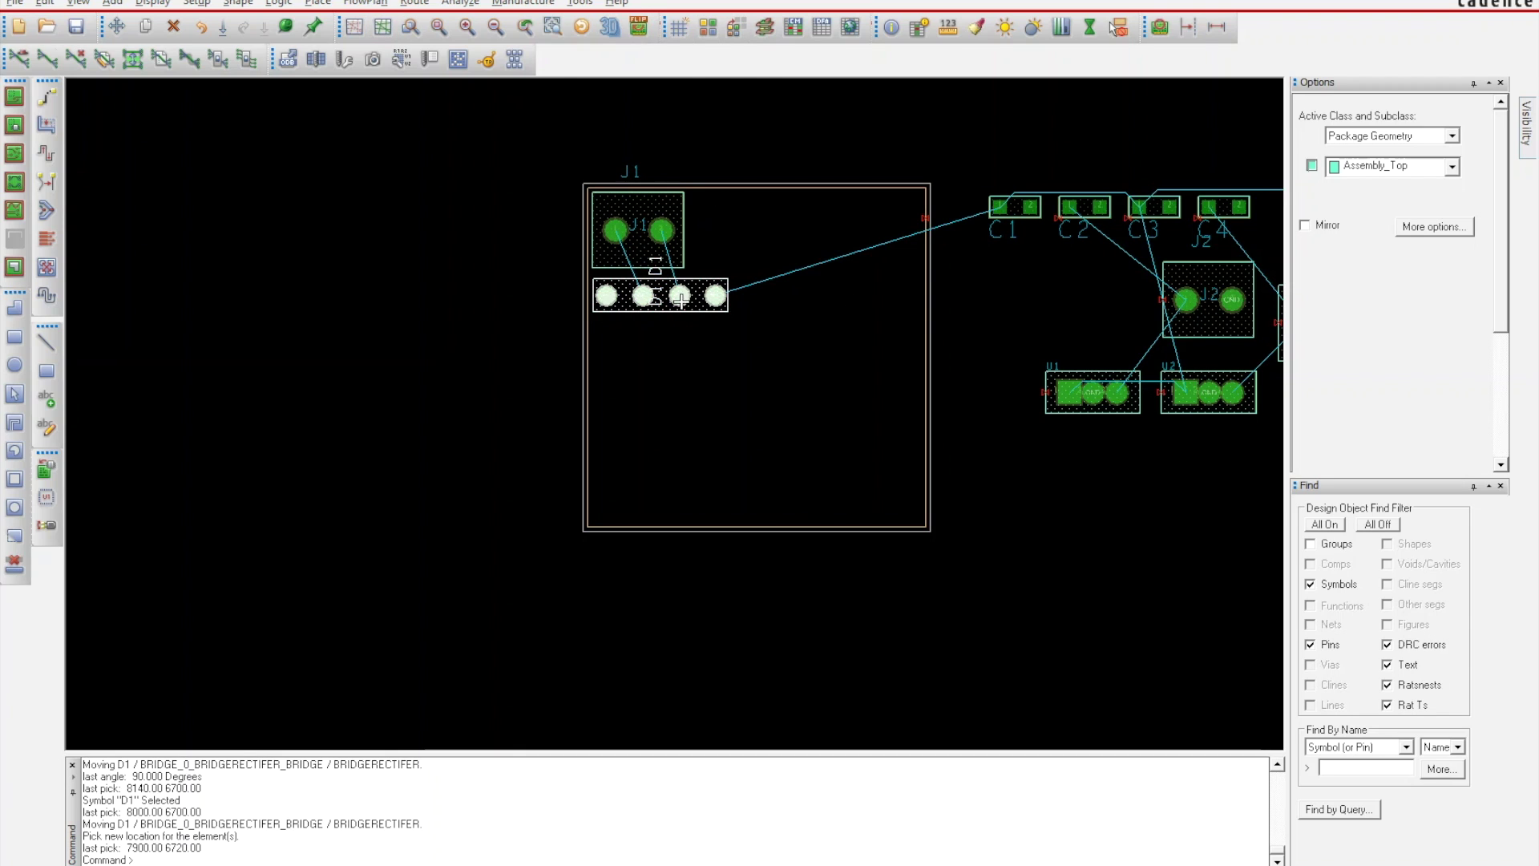
scroll(643, 295, up, 2)
scroll(626, 298, down, 2)
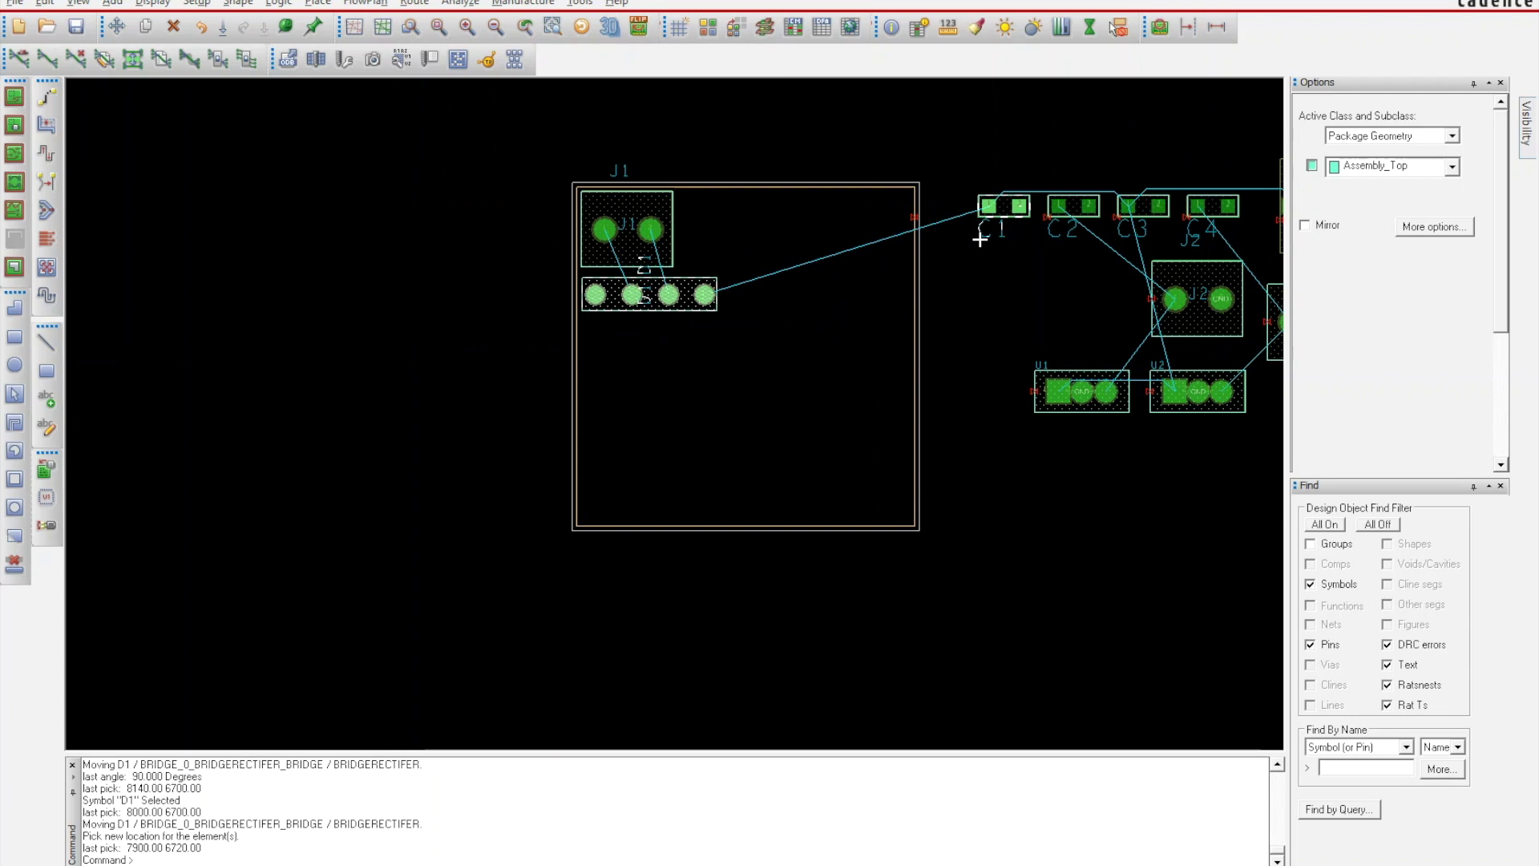
- Move capacitor C1 inside the board outline, to the right of J1 and above the level of D1
click(1014, 206)
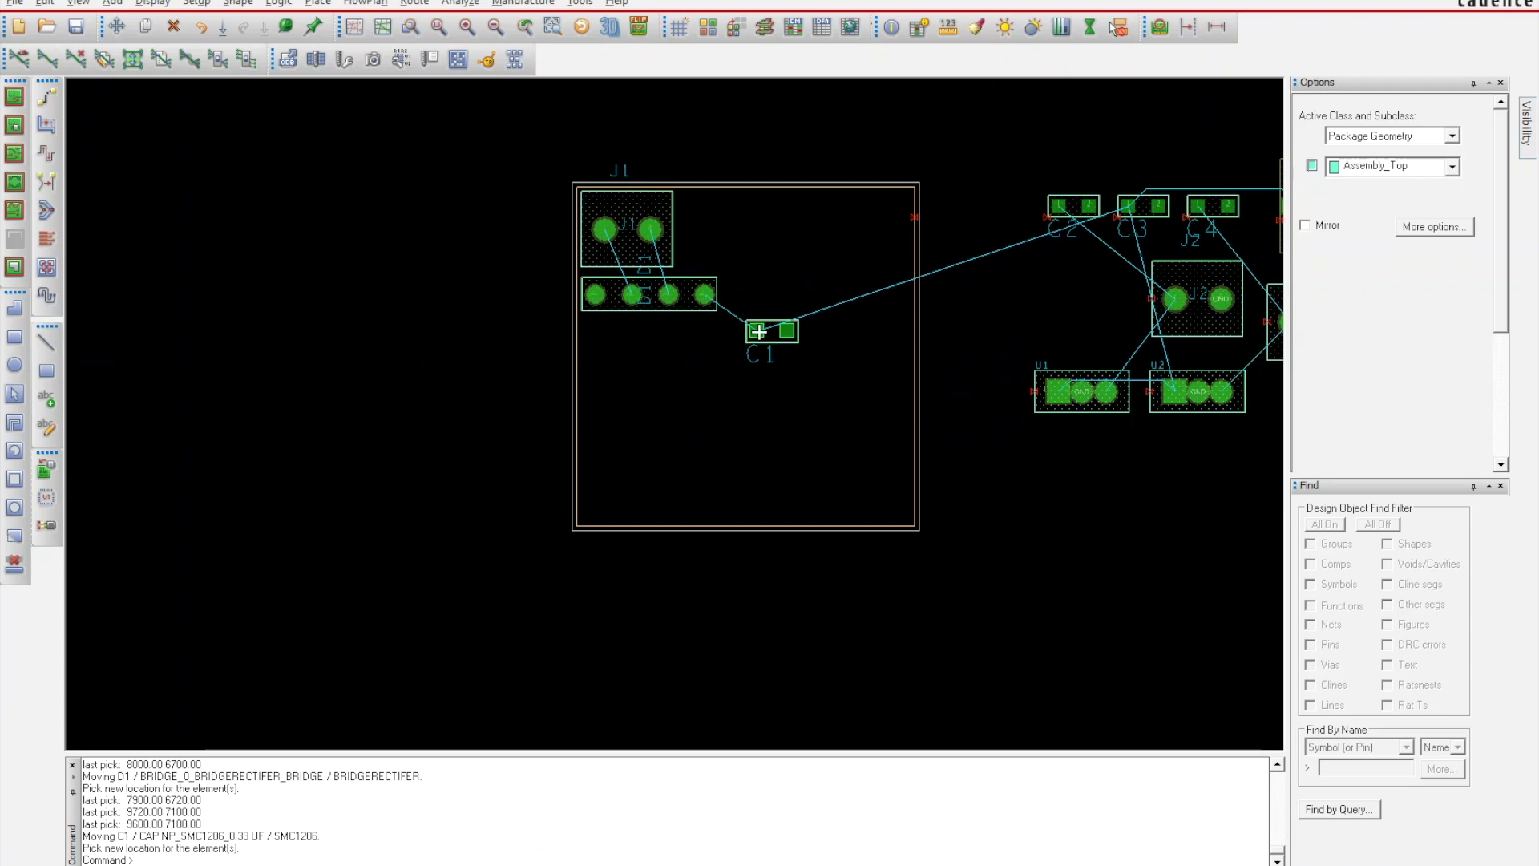
click(752, 243)
scroll(1210, 351, down, 2)
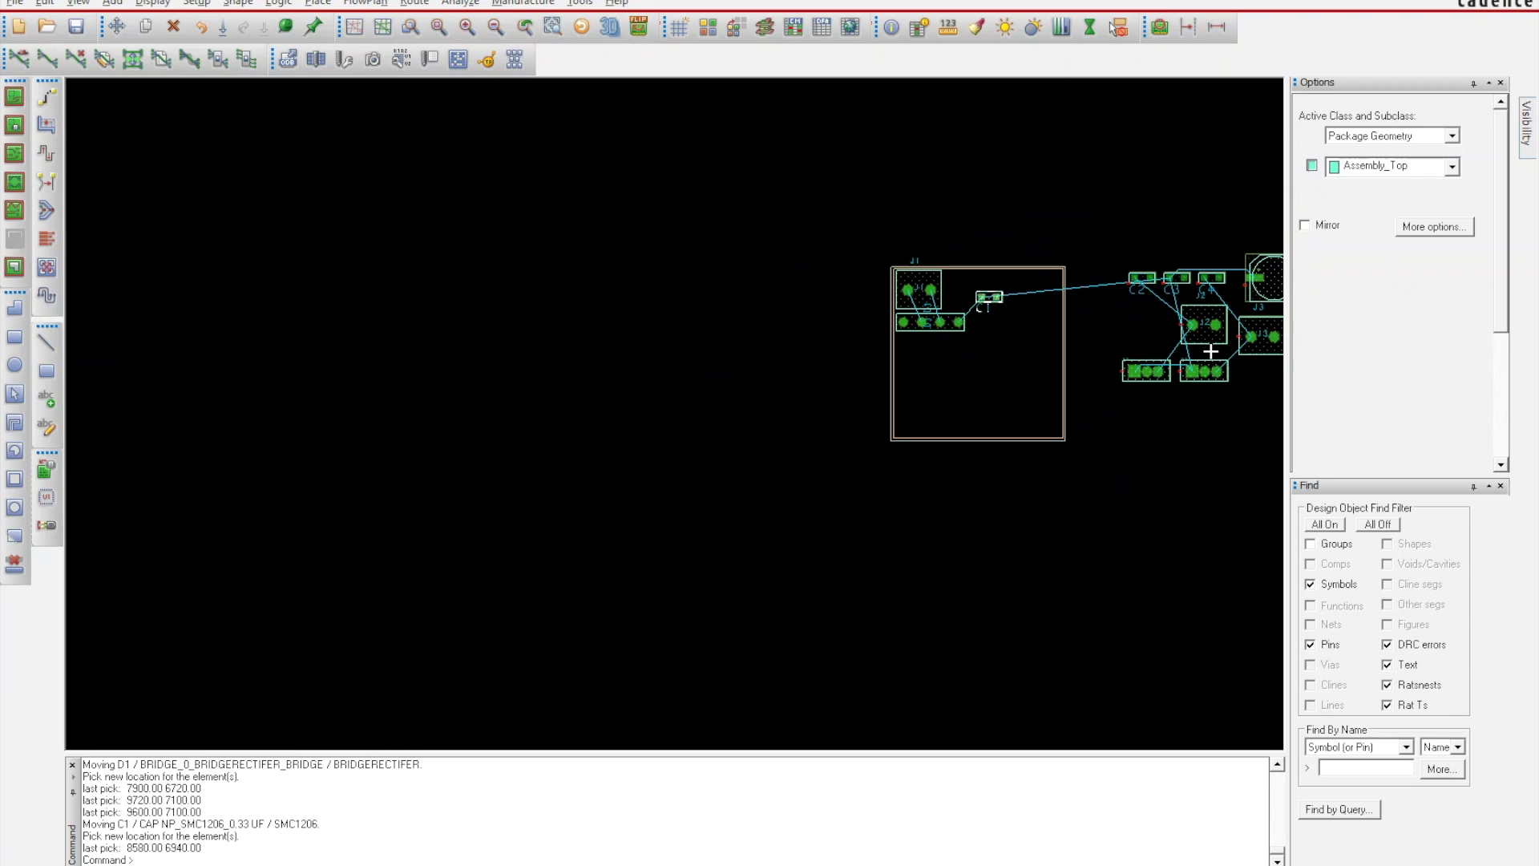
- Move capacitor C5 into the board outline, rotate it 270 degrees and place it below D1 near the left board edge
click(1235, 283)
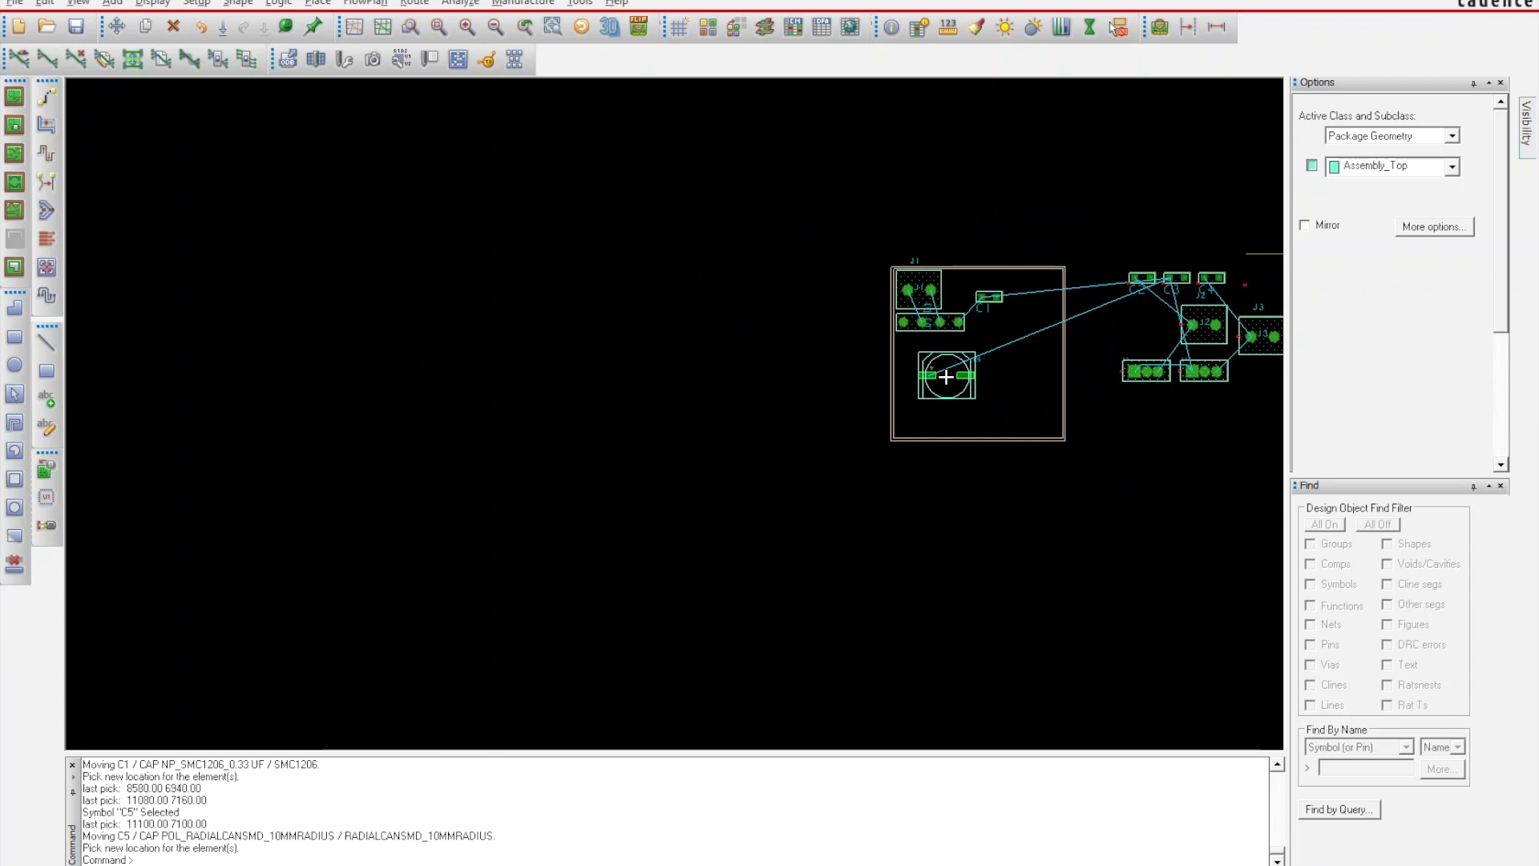
click(932, 368)
scroll(933, 368, up, 5)
right_click(950, 335)
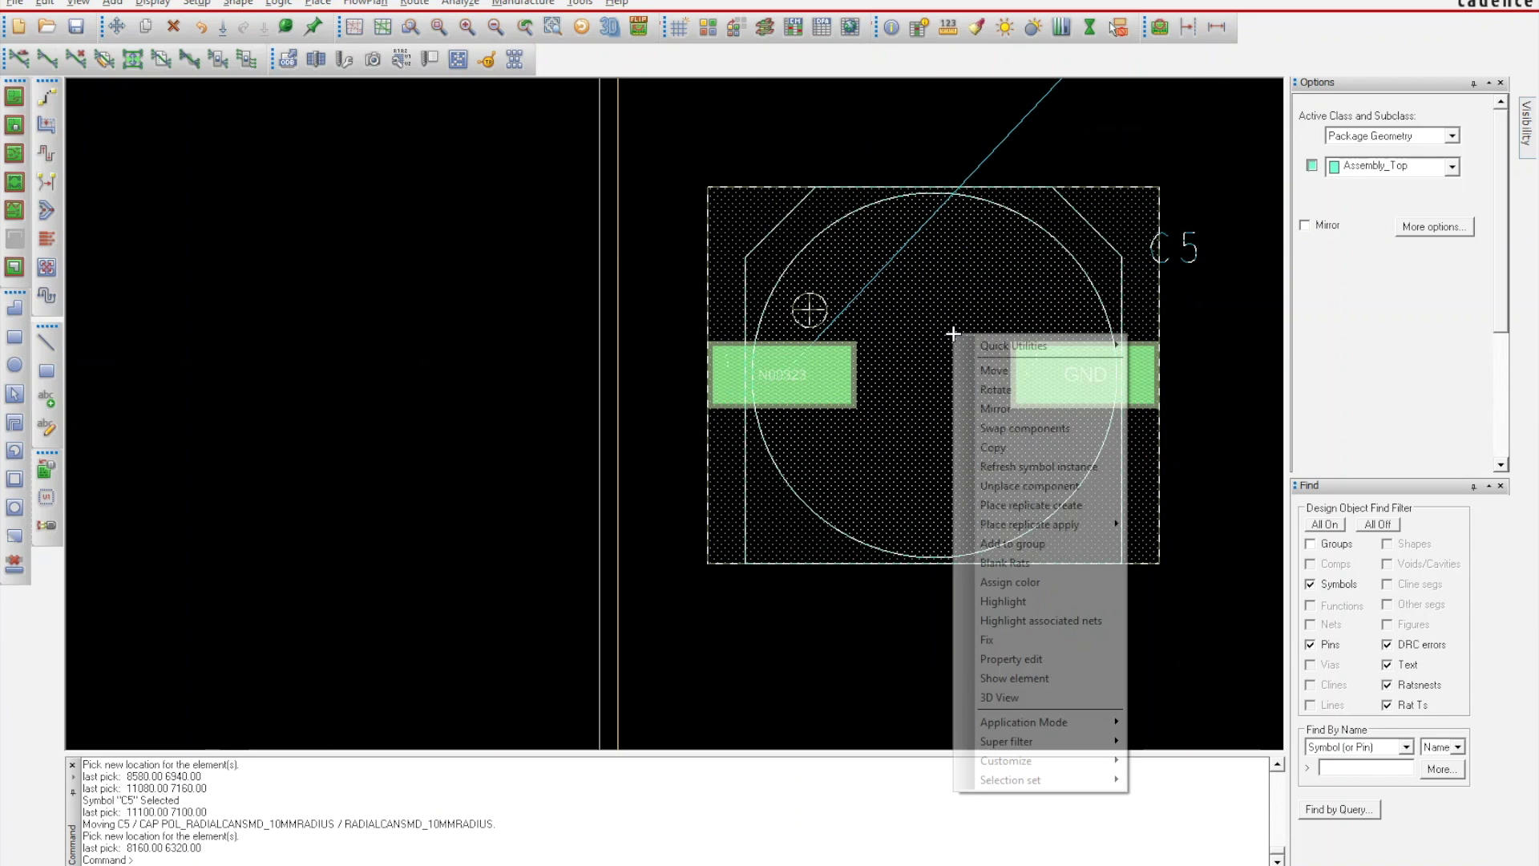
click(1042, 390)
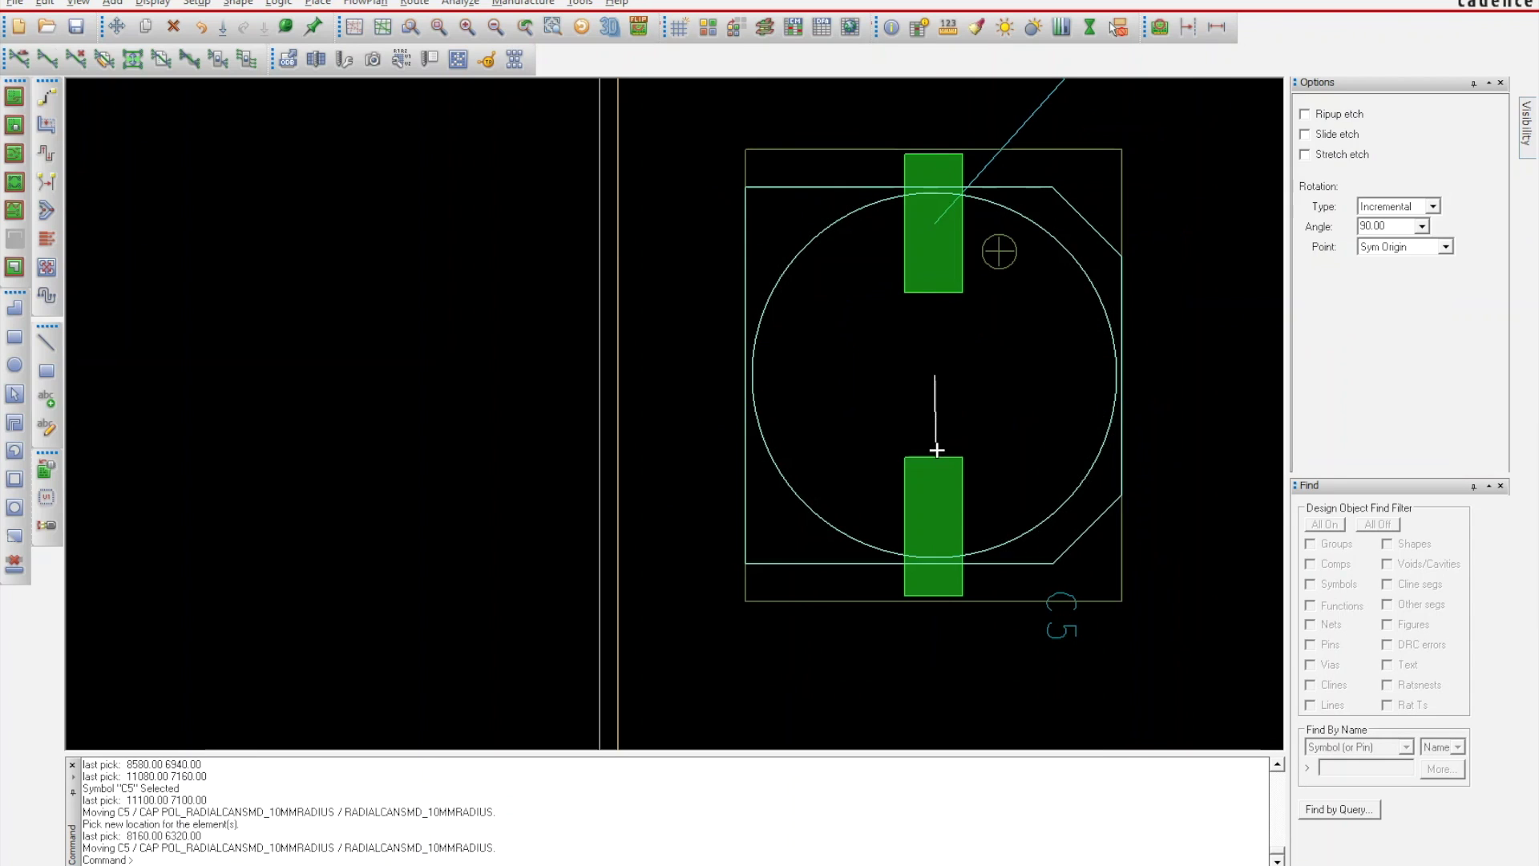
scroll(924, 416, down, 2)
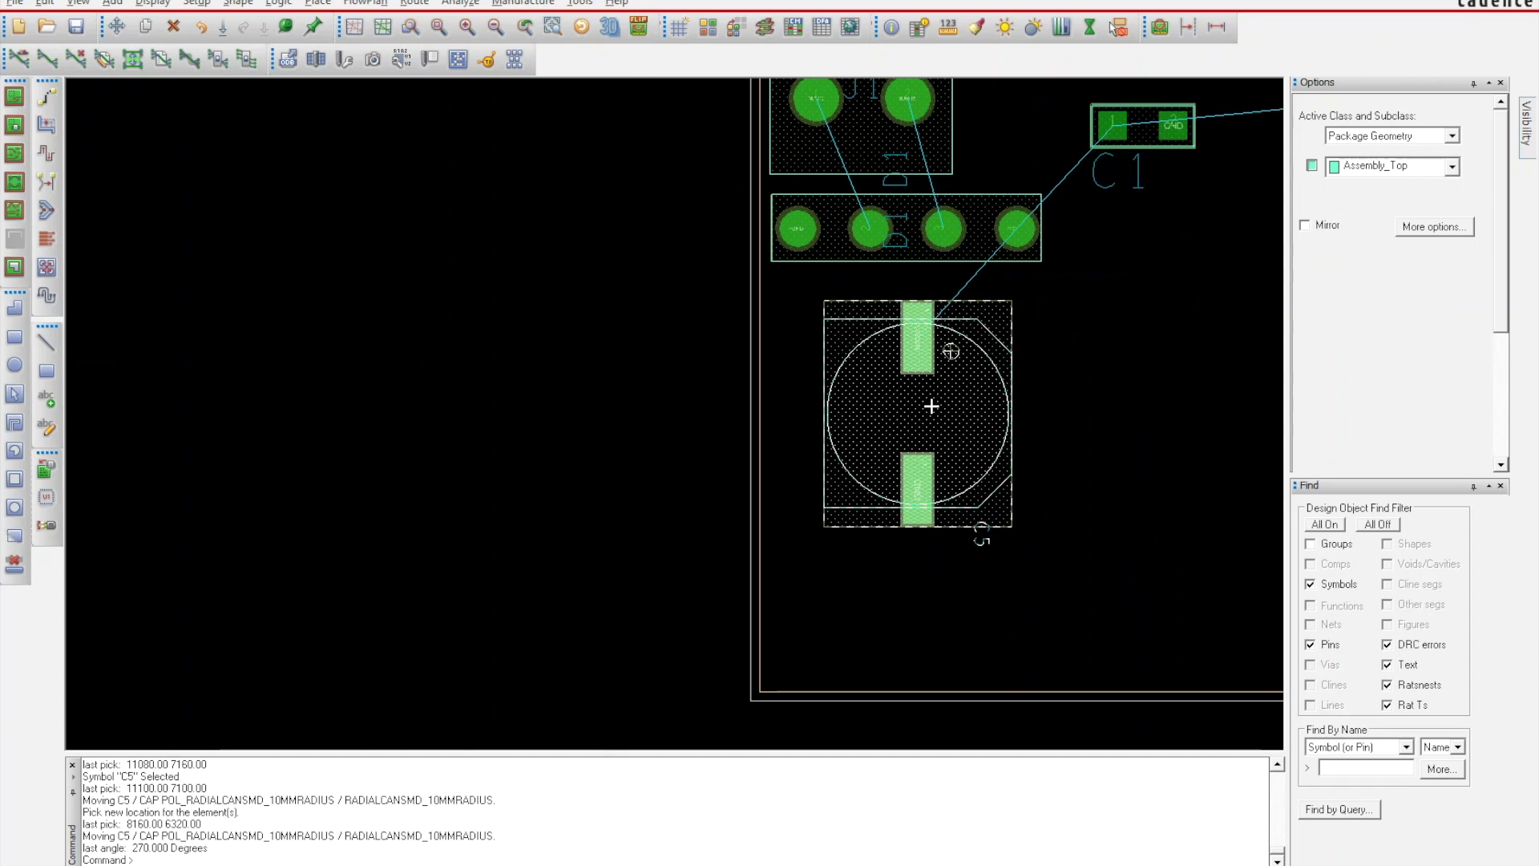
click(933, 404)
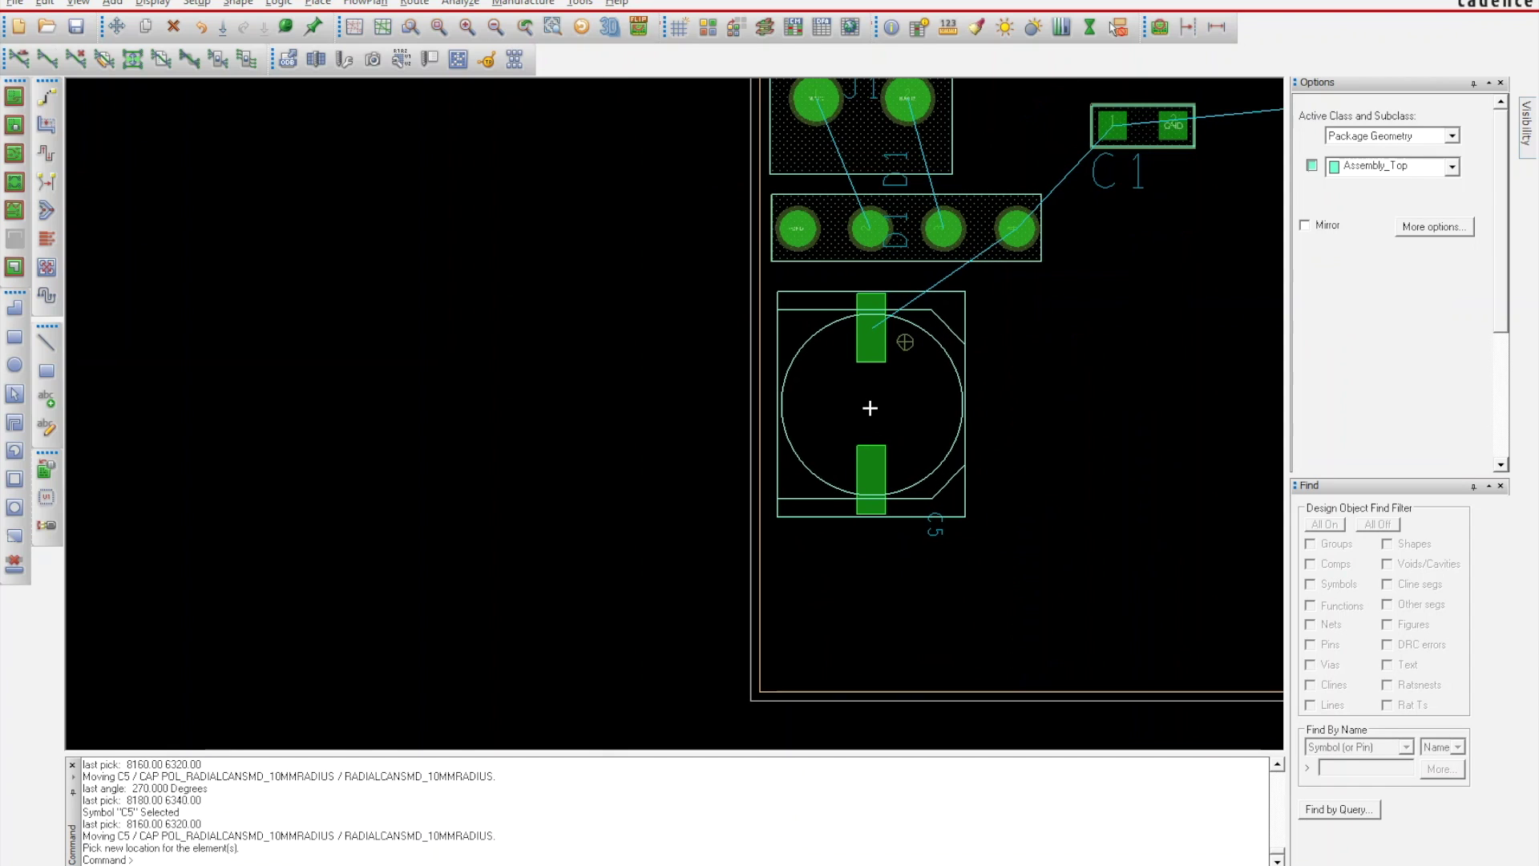
click(870, 499)
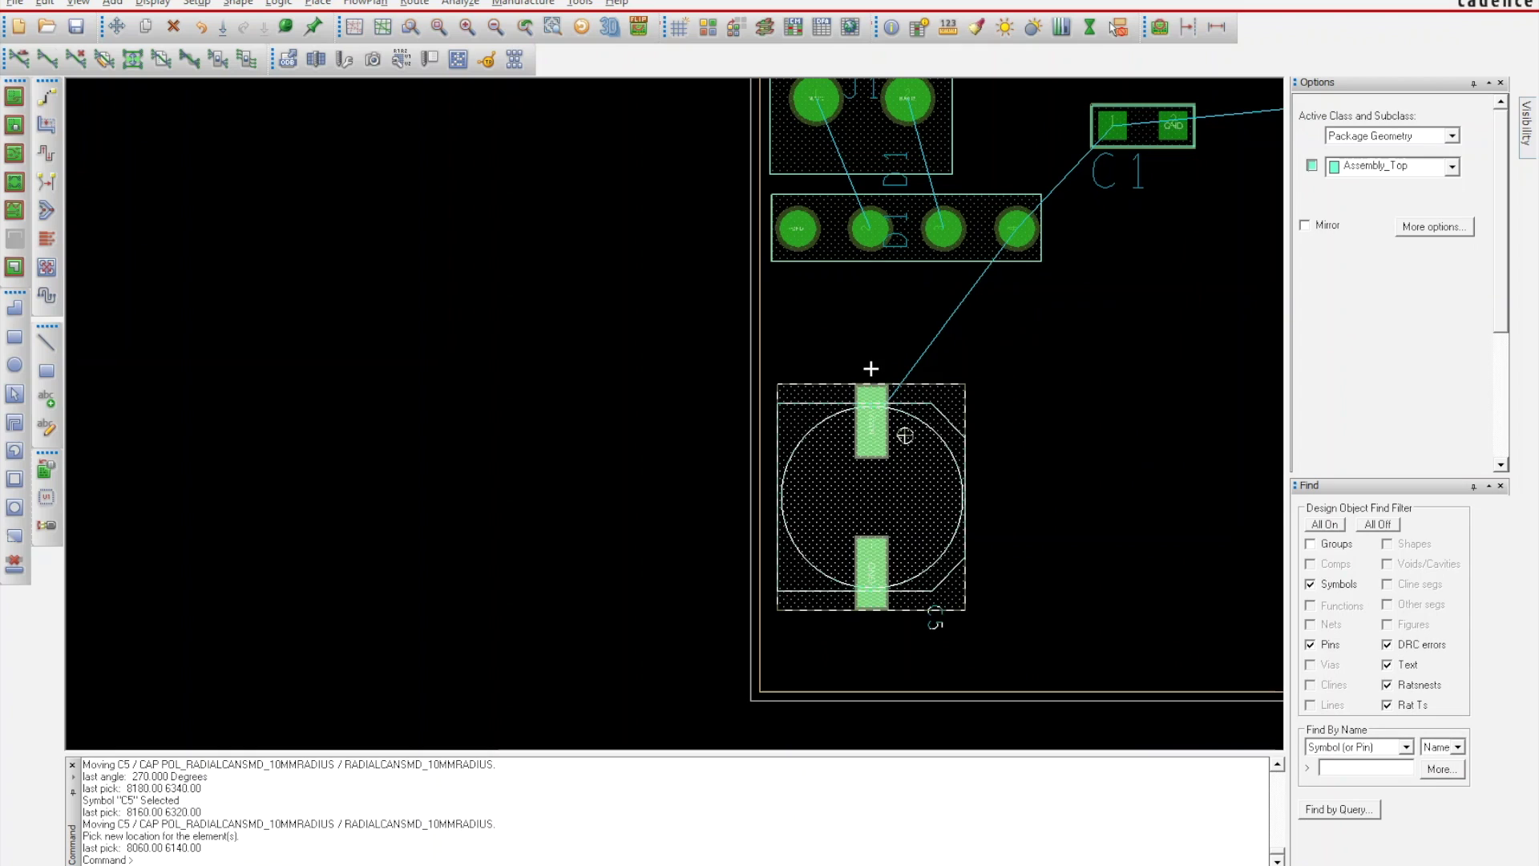
- Move bridge rectifier D1 slightly down so it sits between J1 and C5
click(874, 233)
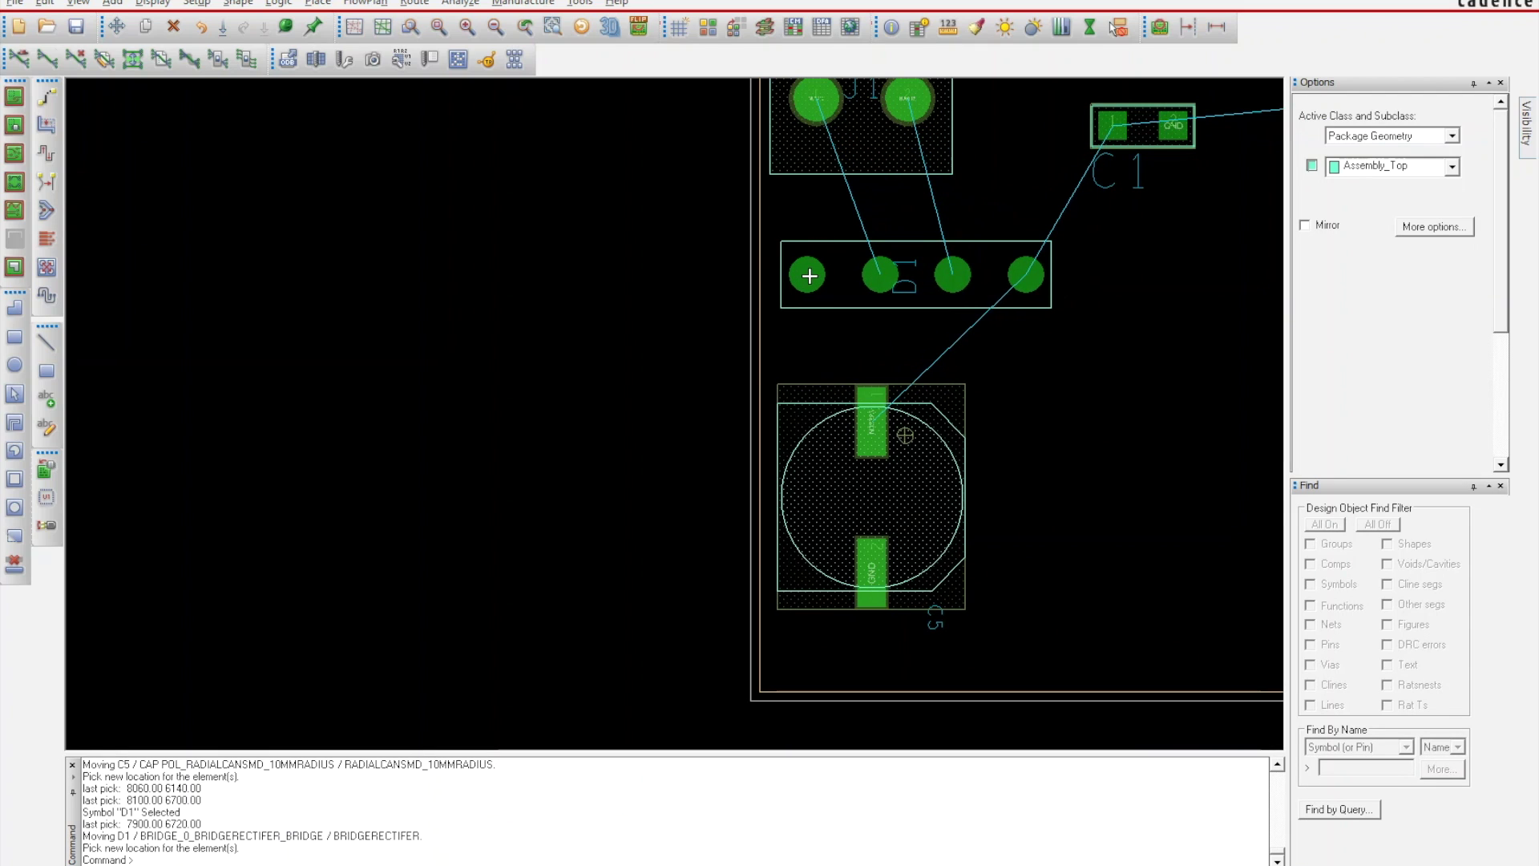
click(808, 277)
scroll(833, 280, down, 3)
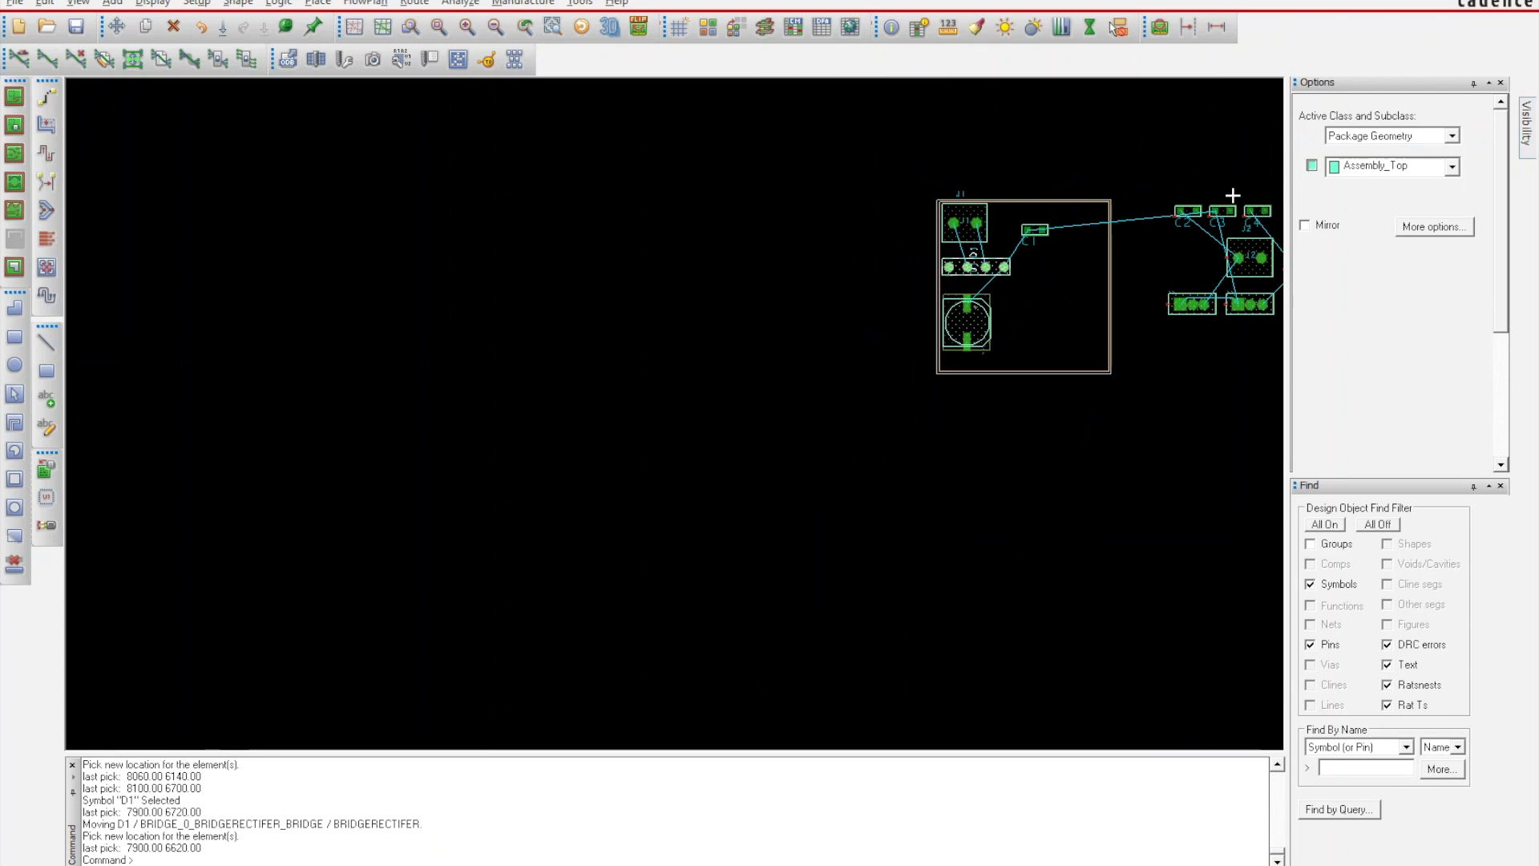
- Rotate capacitor C1 270 degrees so it stands vertically and place it to the right of J1
click(1034, 230)
right_click(1034, 230)
click(1098, 363)
right_click(929, 189)
click(962, 210)
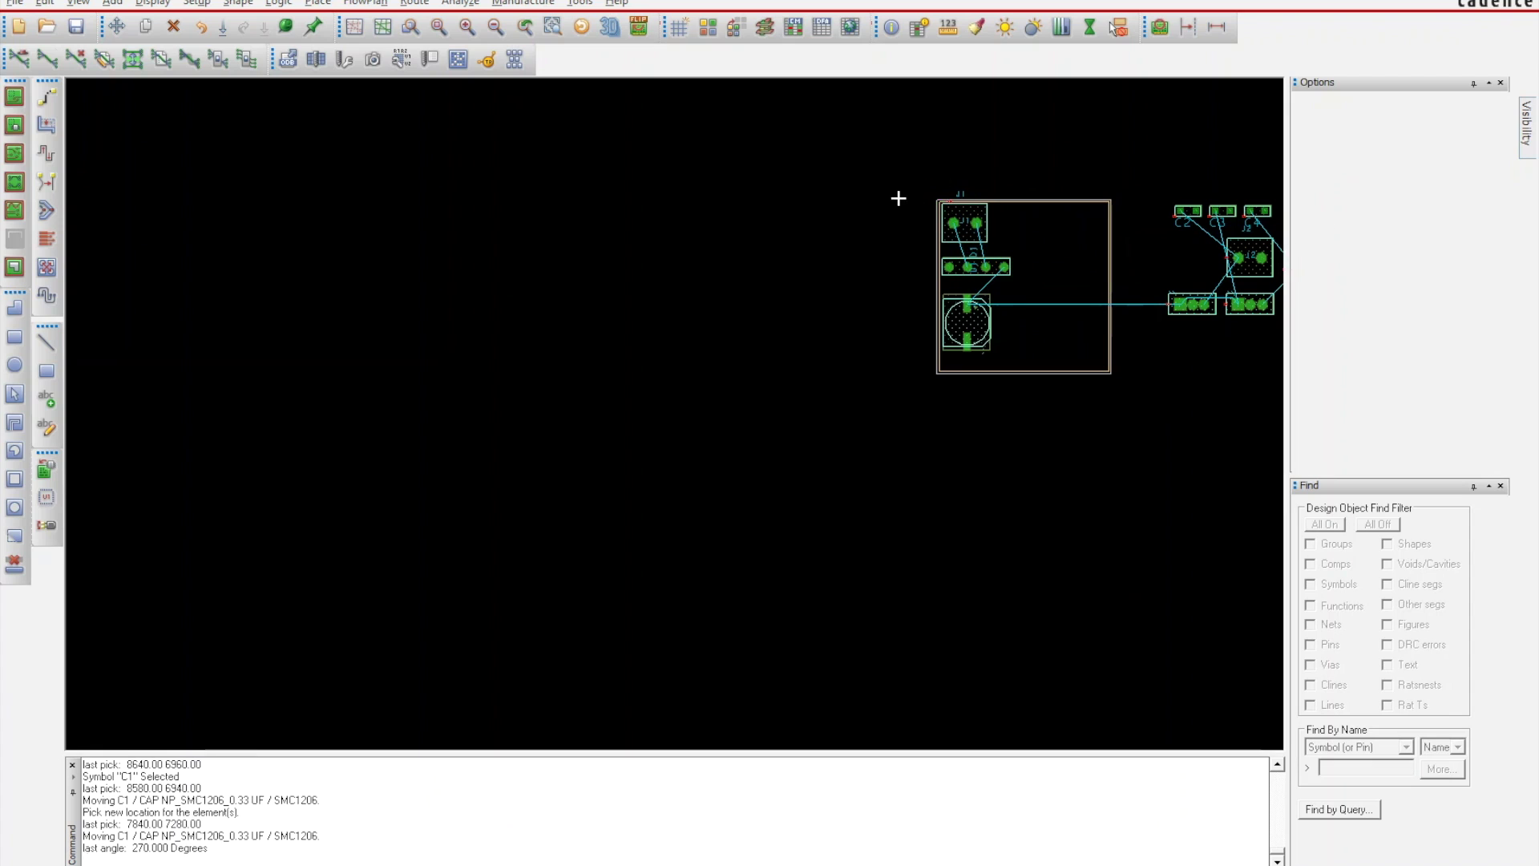
click(1034, 222)
- Move voltage regulator U1 into the upper part of the outline, rotate it to vertical and place it right of C1
click(1186, 305)
scroll(1190, 305, up, 2)
click(949, 181)
right_click(951, 168)
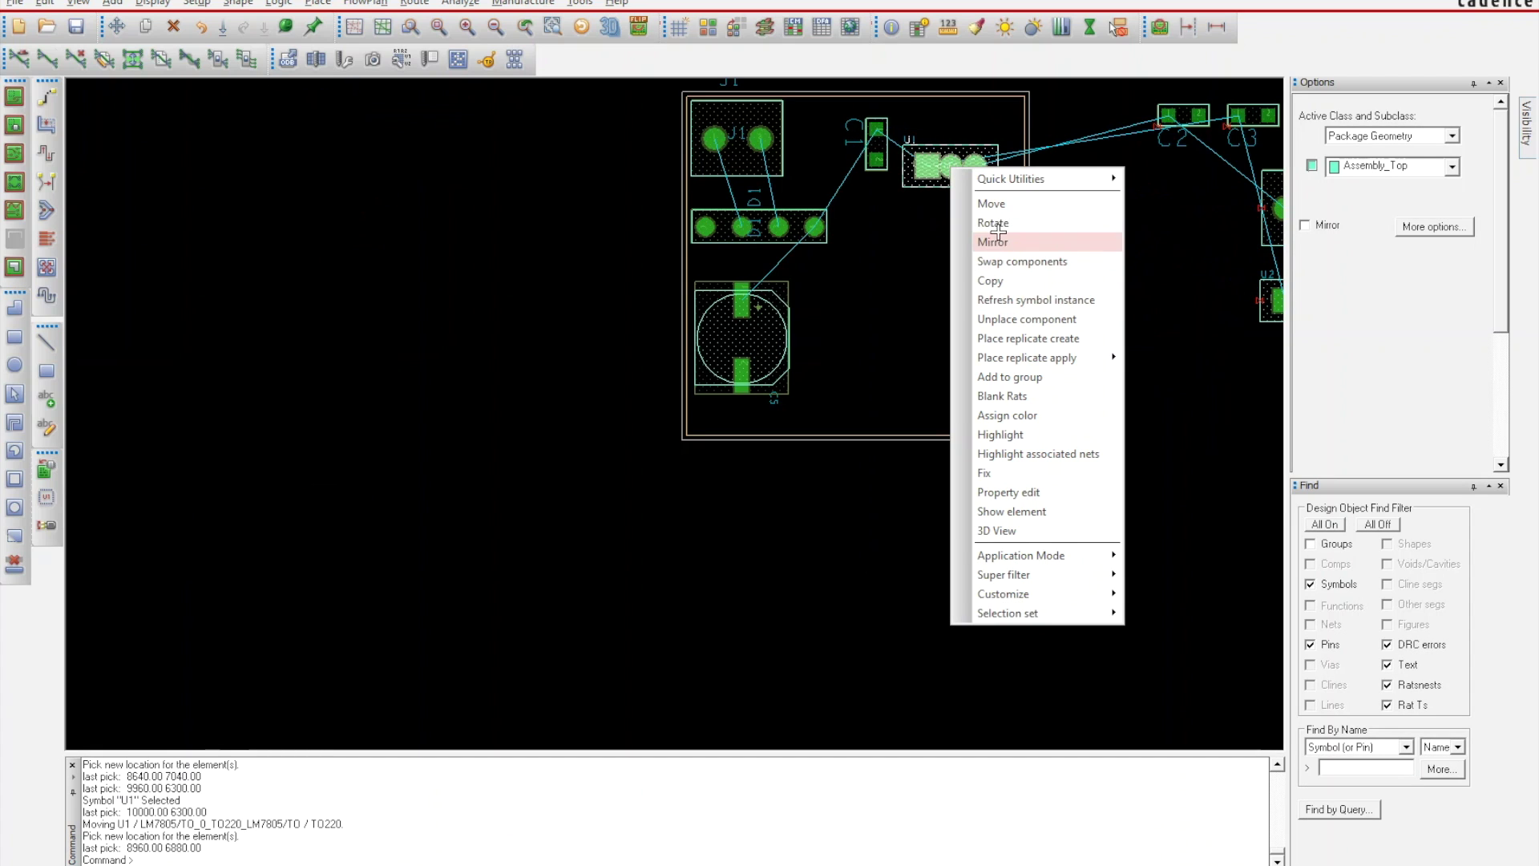
click(995, 224)
click(911, 183)
- Move capacitor C2 into the board outline, rotate it 270 degrees and place it between J1 and U1, above C1
click(1169, 117)
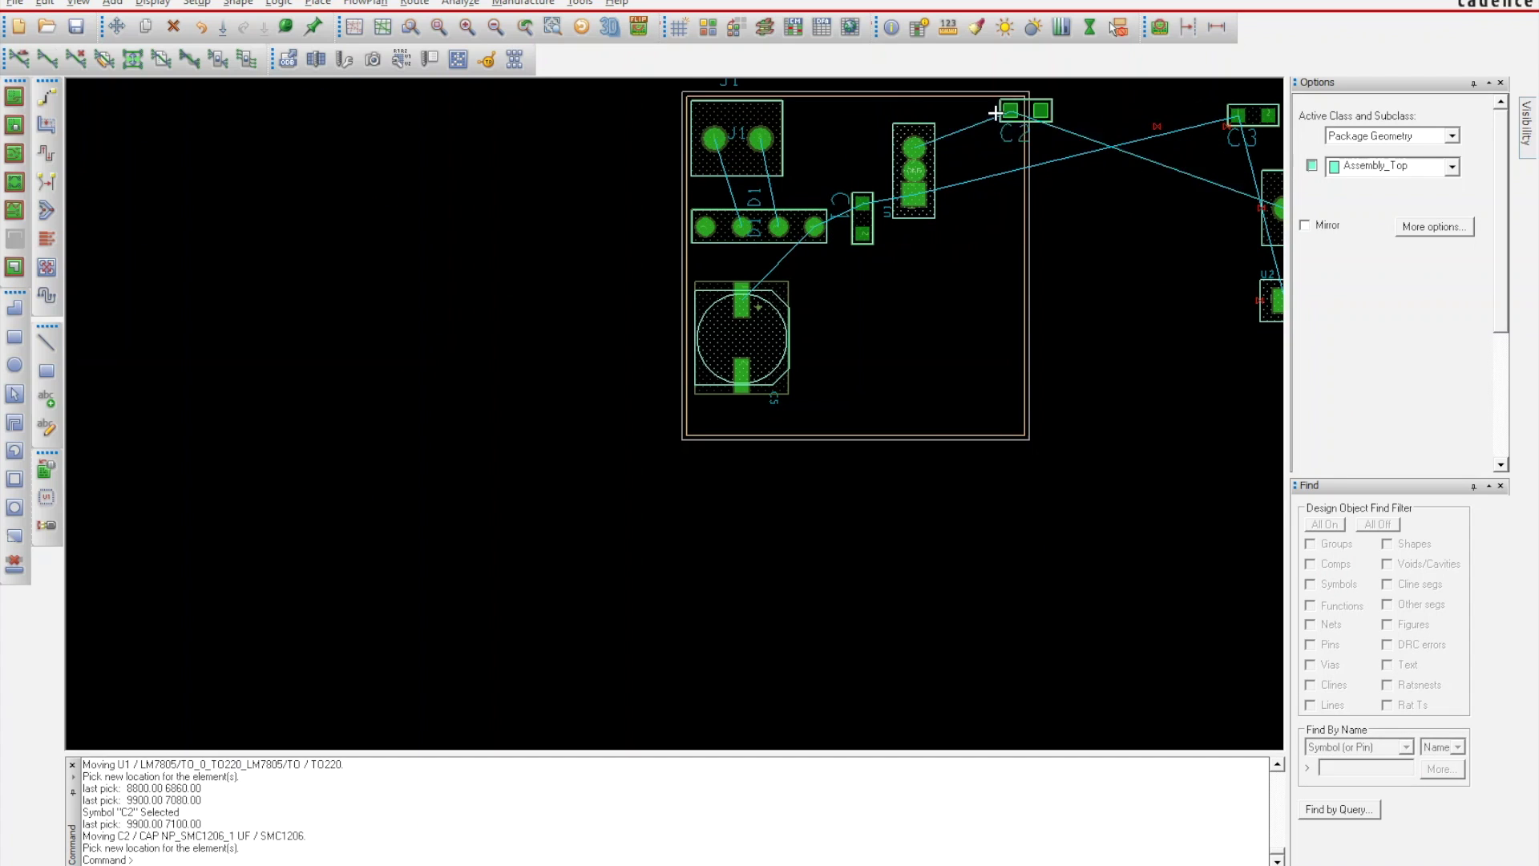
right_click(847, 113)
click(881, 168)
click(865, 137)
click(892, 147)
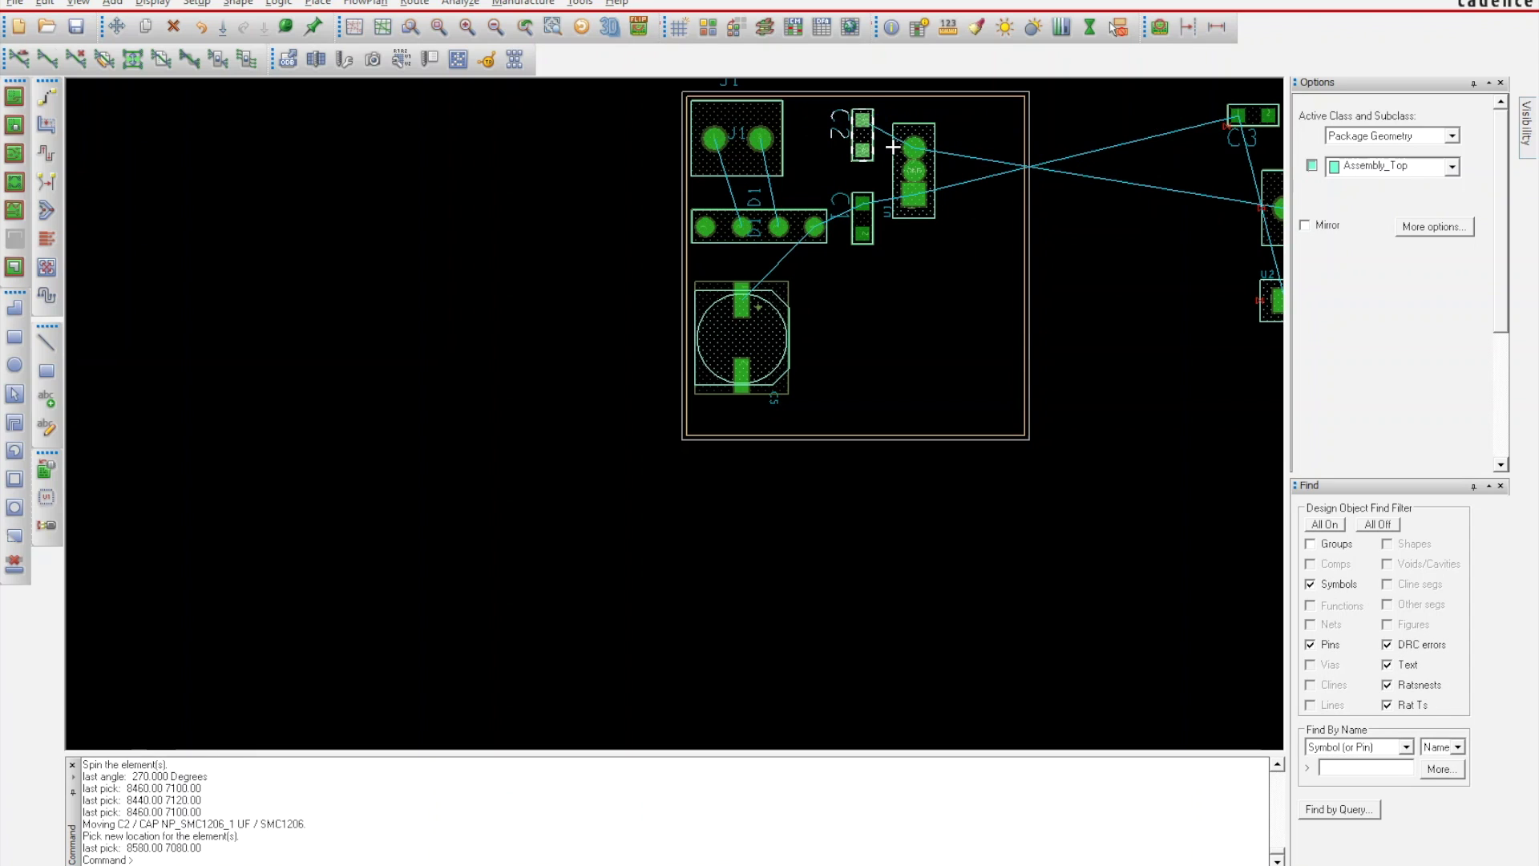
- Rotate terminal block J2 270 degrees and place it right of U1 in the upper-right corner of the board
scroll(1165, 203, down, 2)
click(1224, 211)
right_click(1058, 169)
click(1216, 214)
right_click(1212, 192)
click(1266, 267)
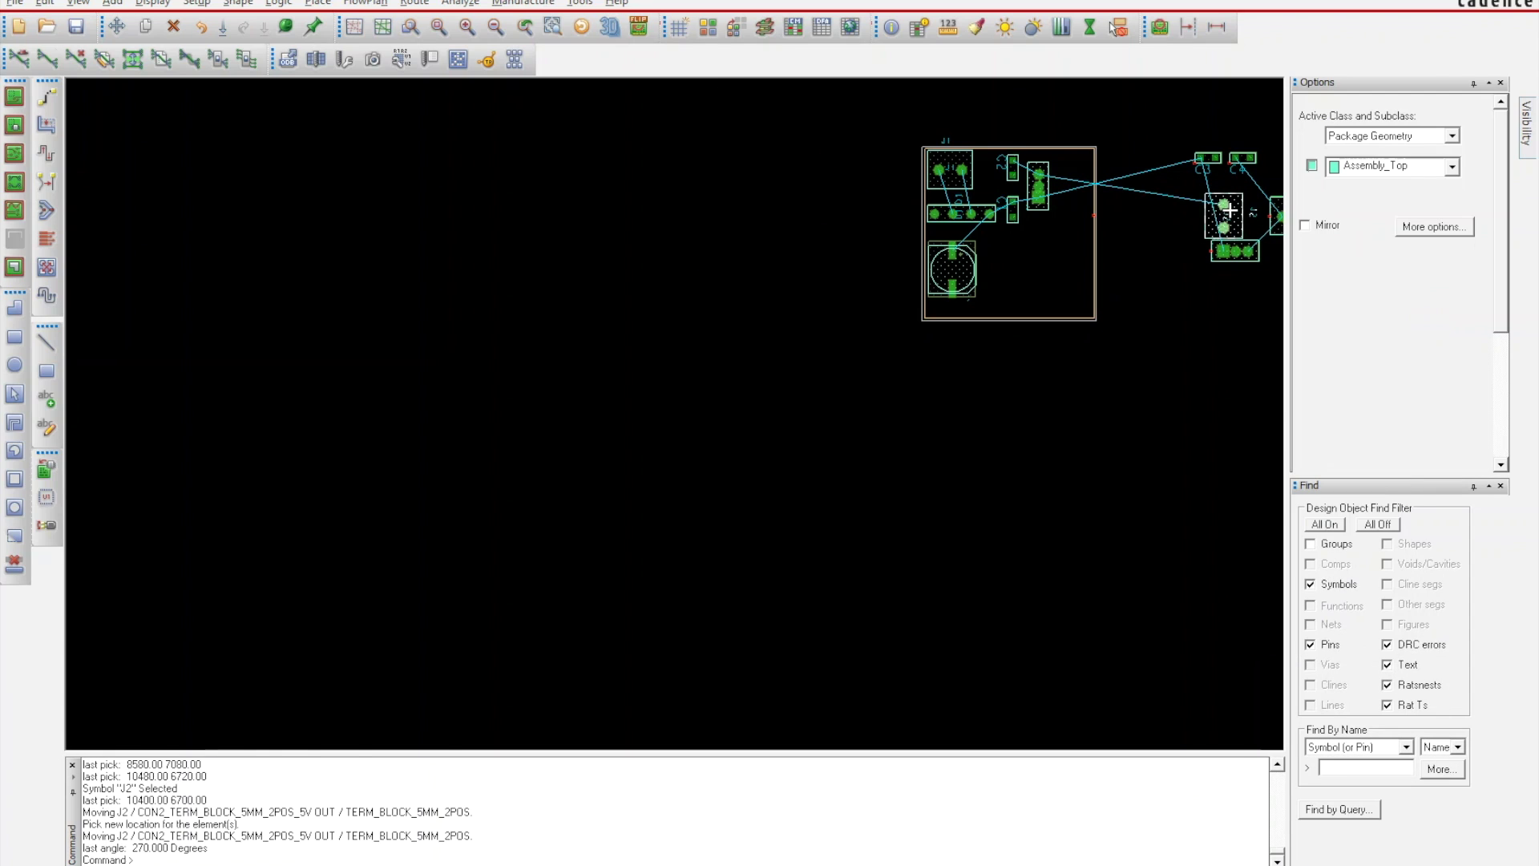
click(1079, 170)
- Move voltage regulator U2 into the board outline, rotate it 90 degrees to vertical and place it below U1
right_click(1226, 248)
click(1247, 285)
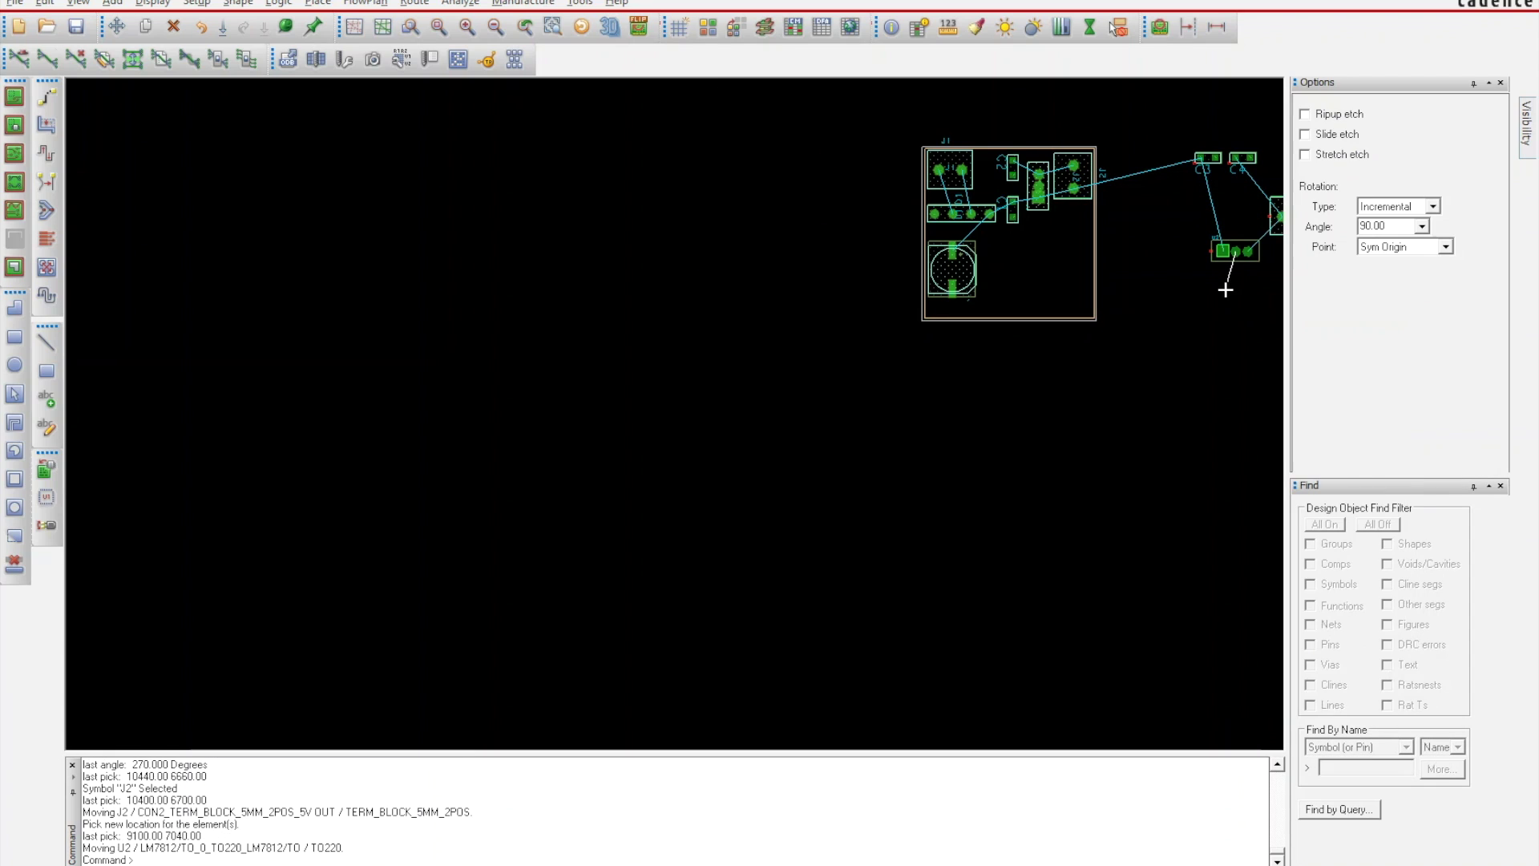
click(1048, 251)
right_click(1046, 255)
click(1094, 302)
click(1051, 251)
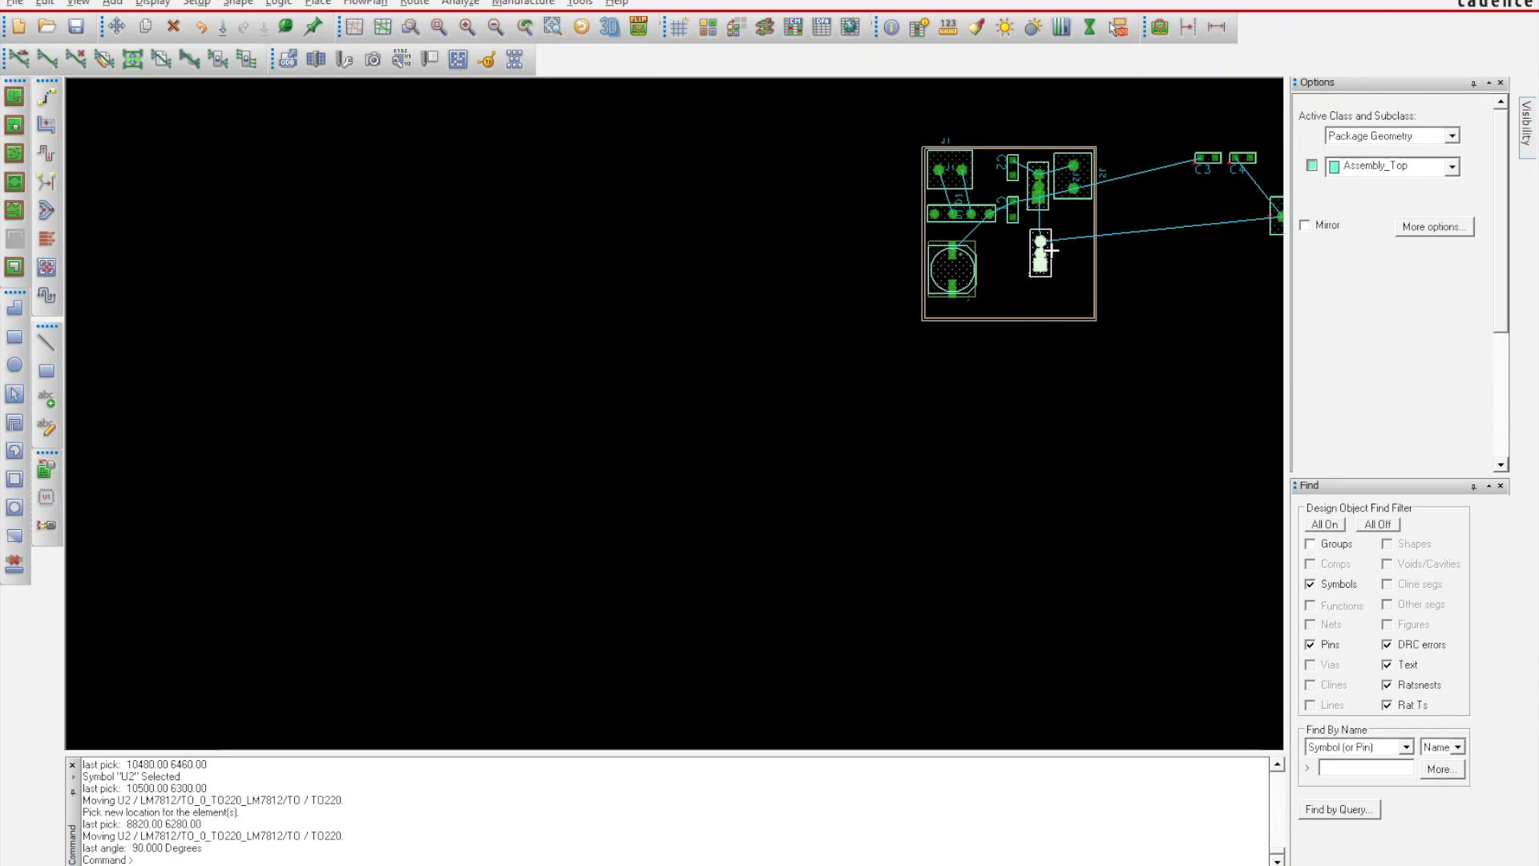
click(1047, 275)
- Rotate terminal block J3 and place it right of U2 at the right edge of the board, below J2
click(1281, 219)
right_click(1172, 272)
click(1187, 290)
right_click(1166, 261)
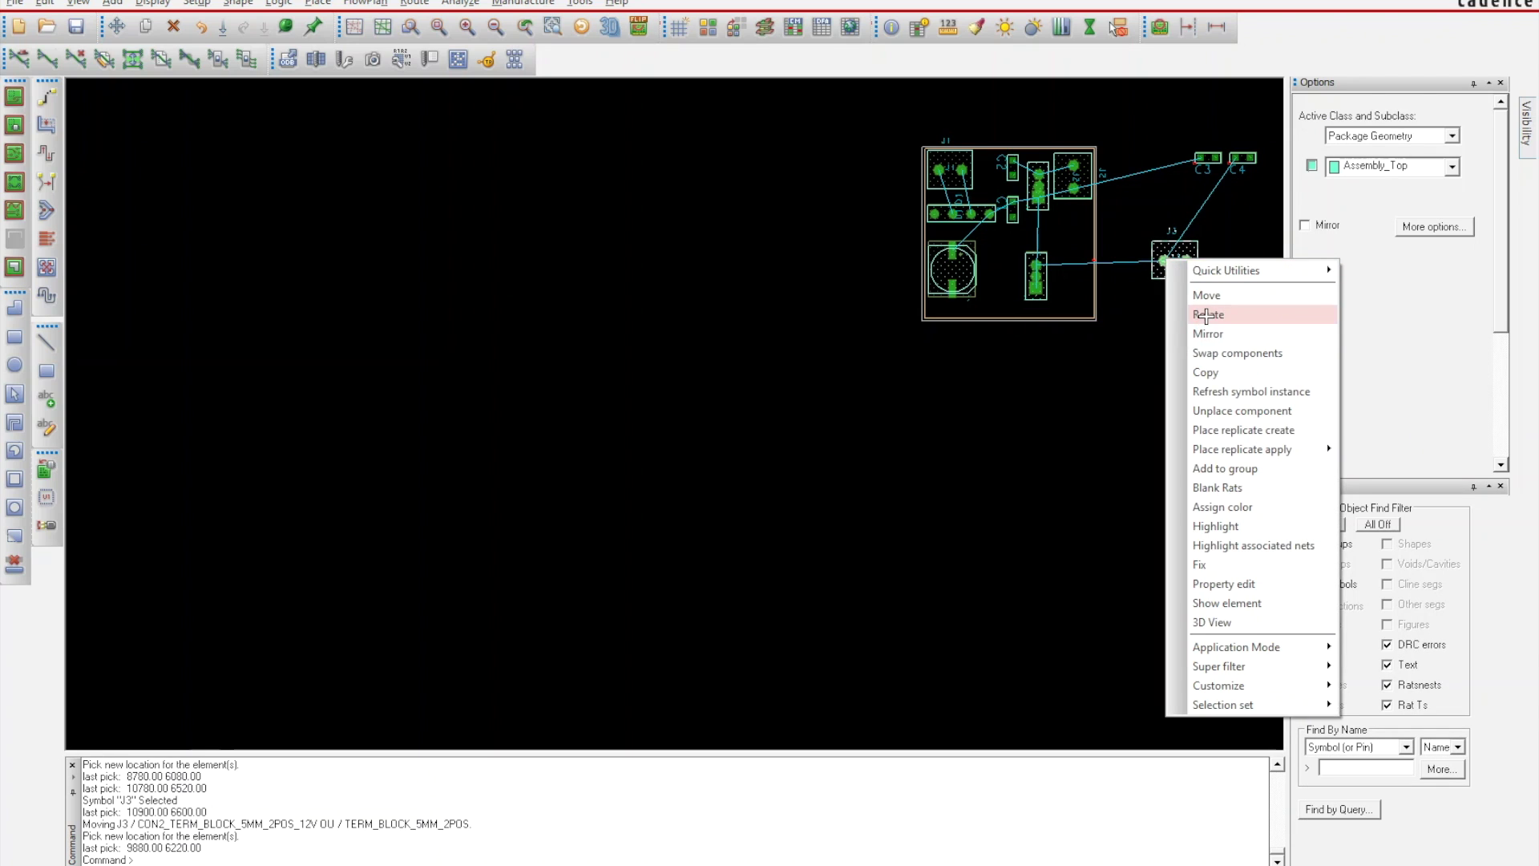
click(1206, 315)
click(1080, 265)
- Rotate capacitor C3 270 degrees and place it inside the board outline, between C5 and U2
click(1204, 158)
right_click(1000, 250)
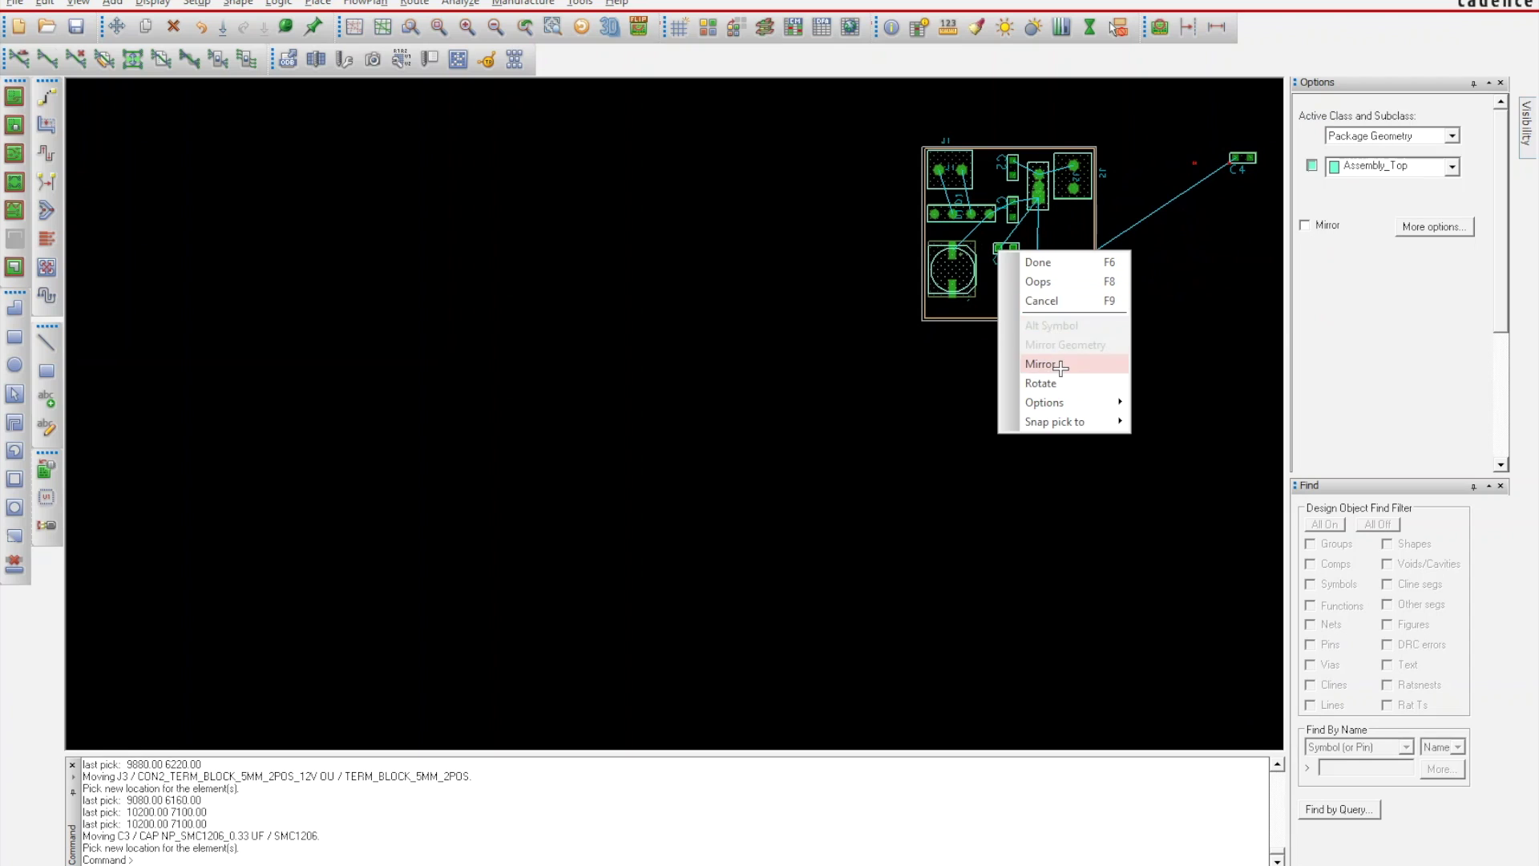
click(1060, 368)
right_click(1002, 252)
click(1042, 301)
right_click(1206, 158)
click(1250, 211)
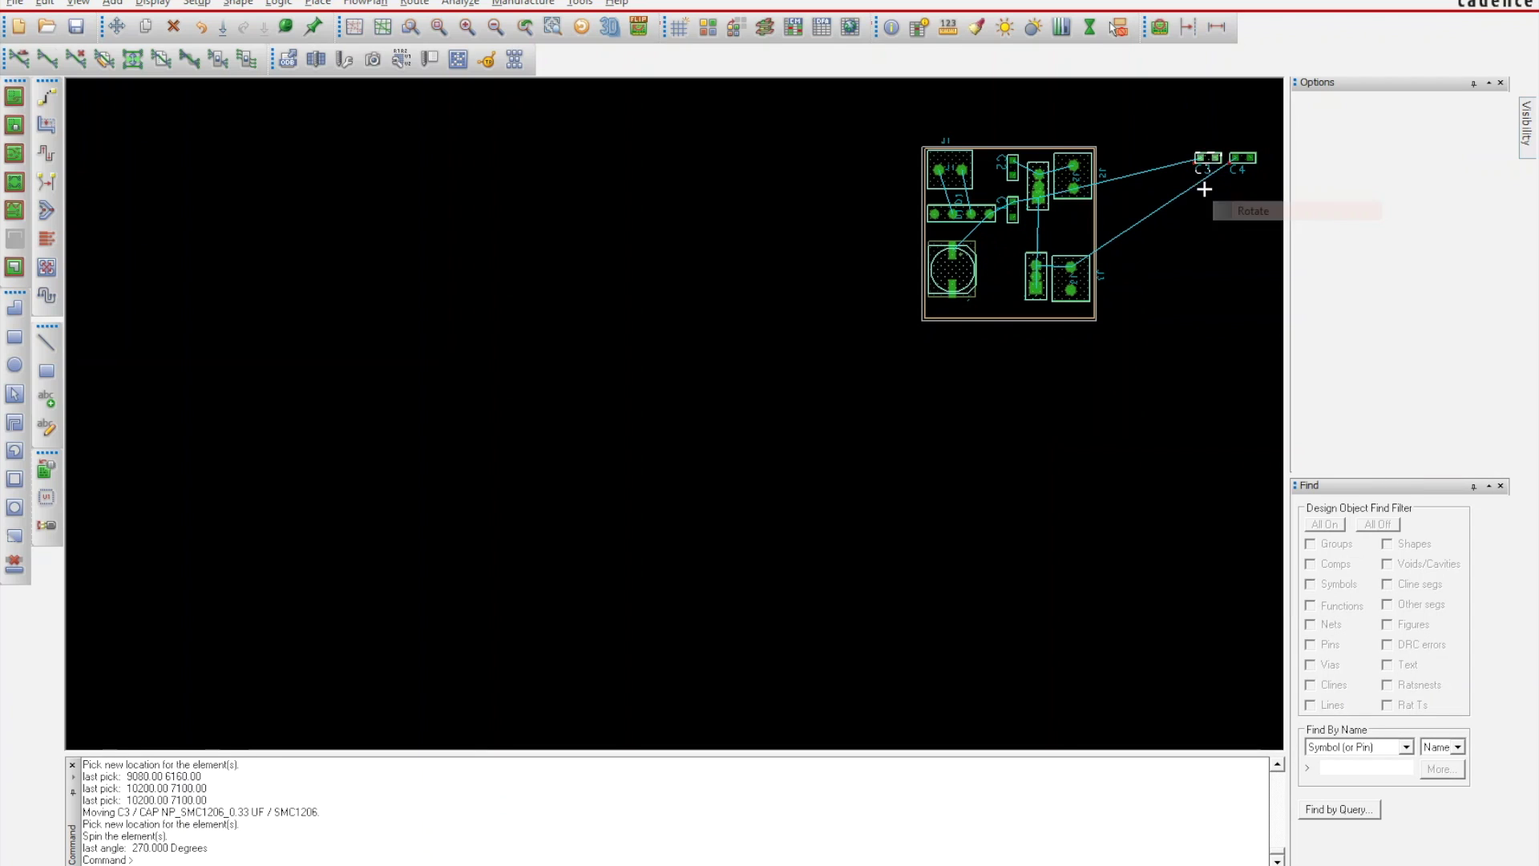
click(1021, 260)
- Rotate capacitor C4 90 degrees and move it into the board outline, left of U2
right_click(1245, 161)
click(1267, 192)
right_click(1241, 163)
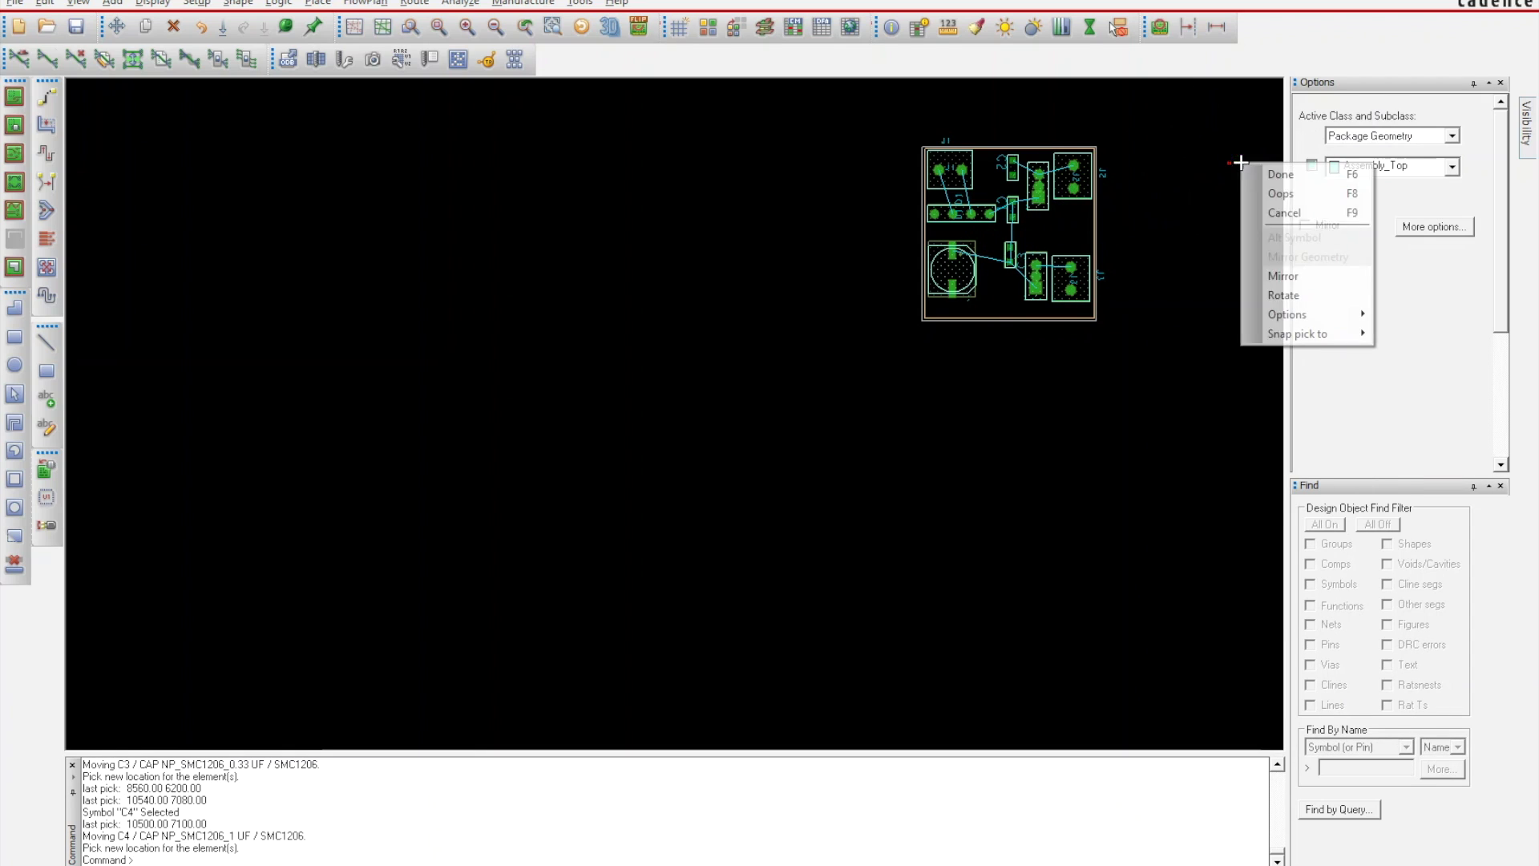
click(1283, 295)
click(1206, 200)
click(1002, 276)
- Reposition C3 closer to C5 and set C4 beside the upper pin of U2
scroll(1023, 274, up, 3)
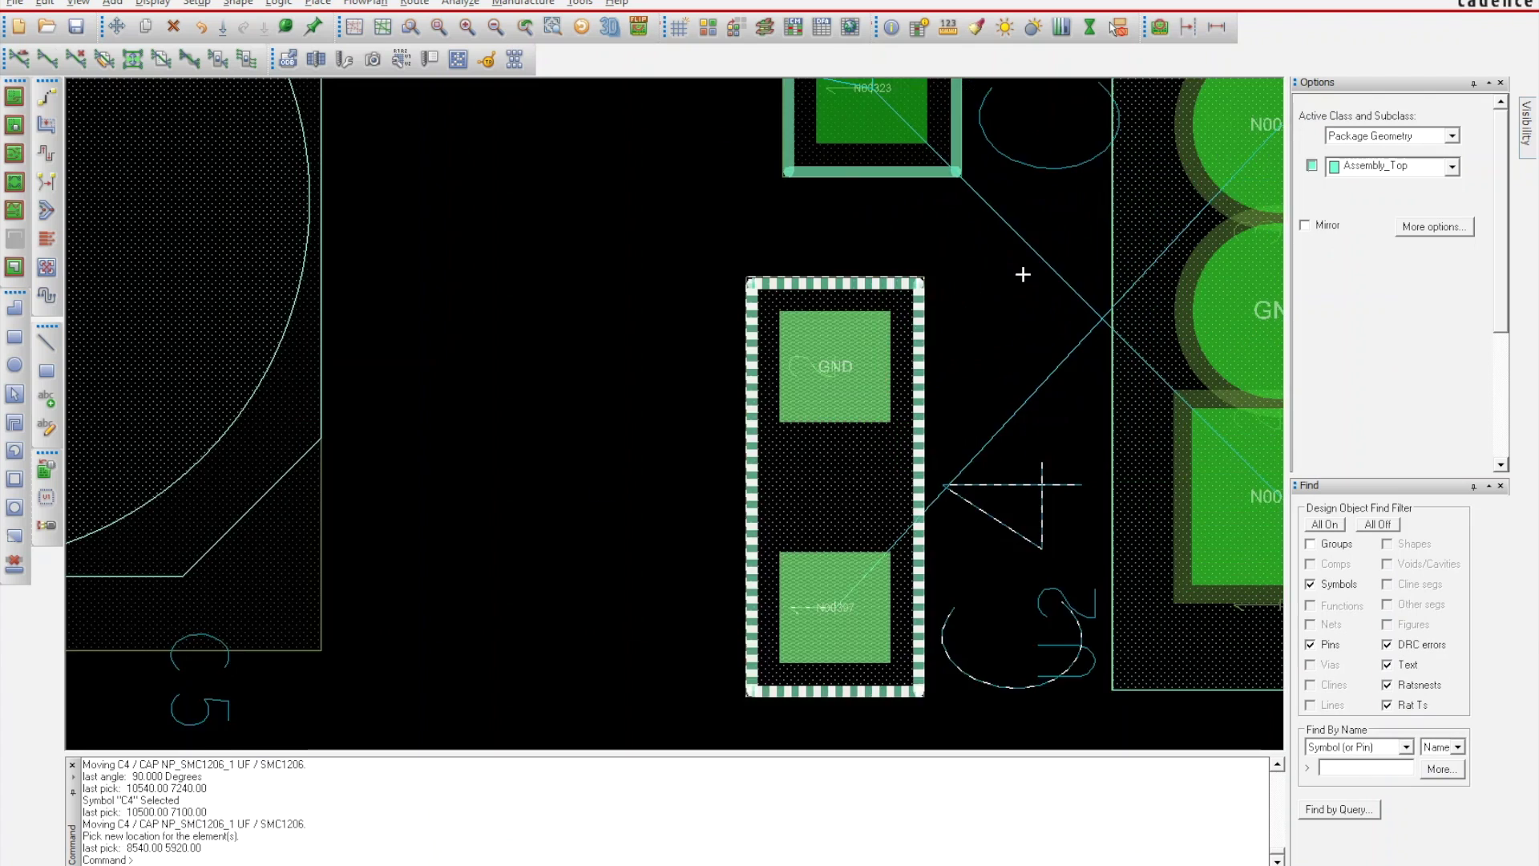
scroll(1023, 274, down, 5)
click(961, 189)
scroll(863, 206, down, 4)
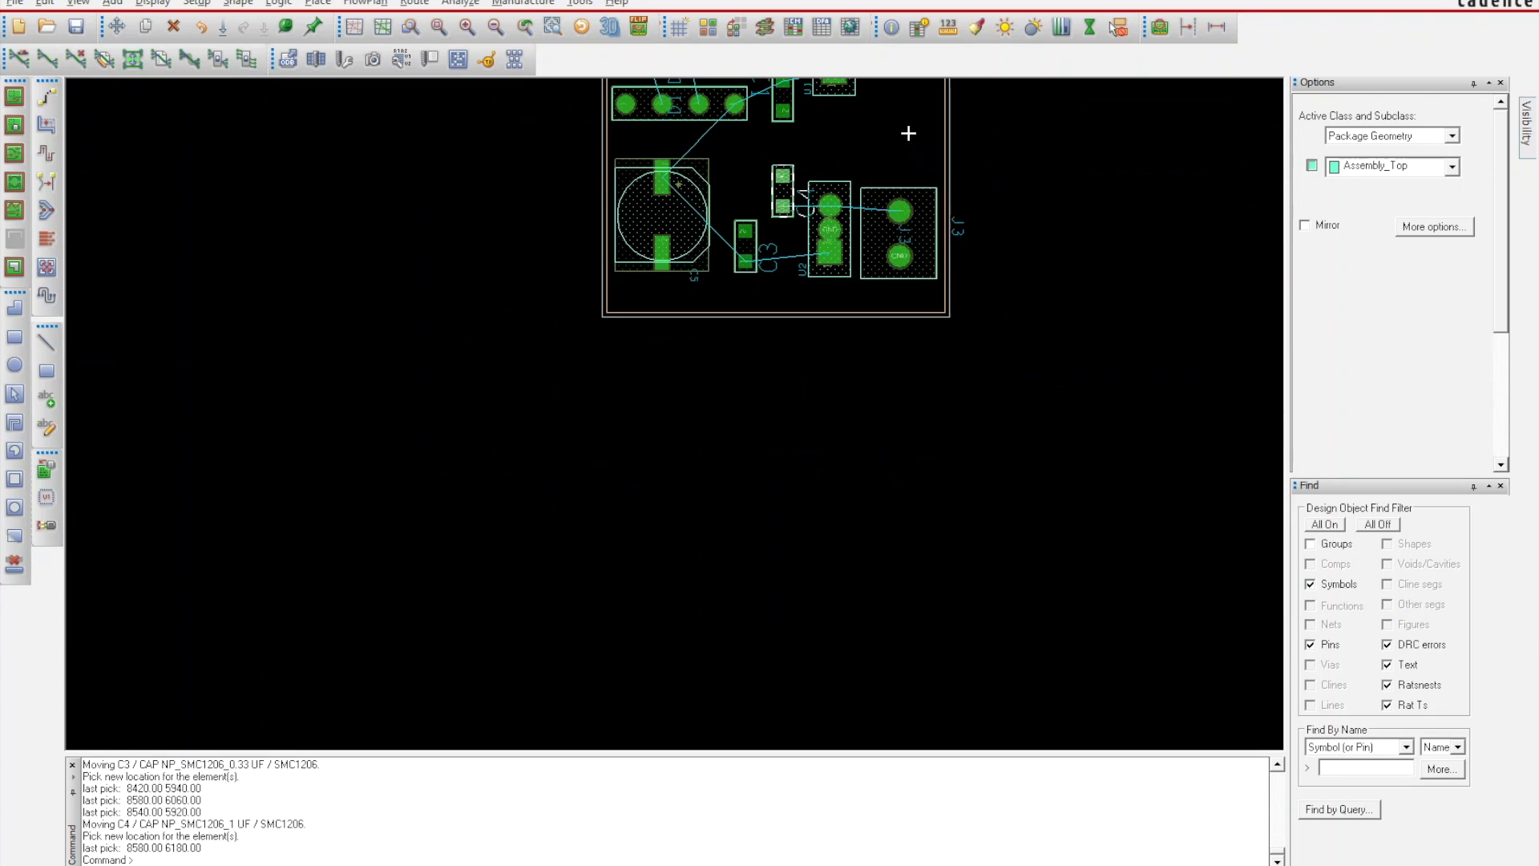
middle_drag(908, 134, 893, 339)
- Shift capacitor C1 so that it lines up vertically with C2 and C4, beside the right end of D1
click(764, 317)
click(767, 303)
click(768, 311)
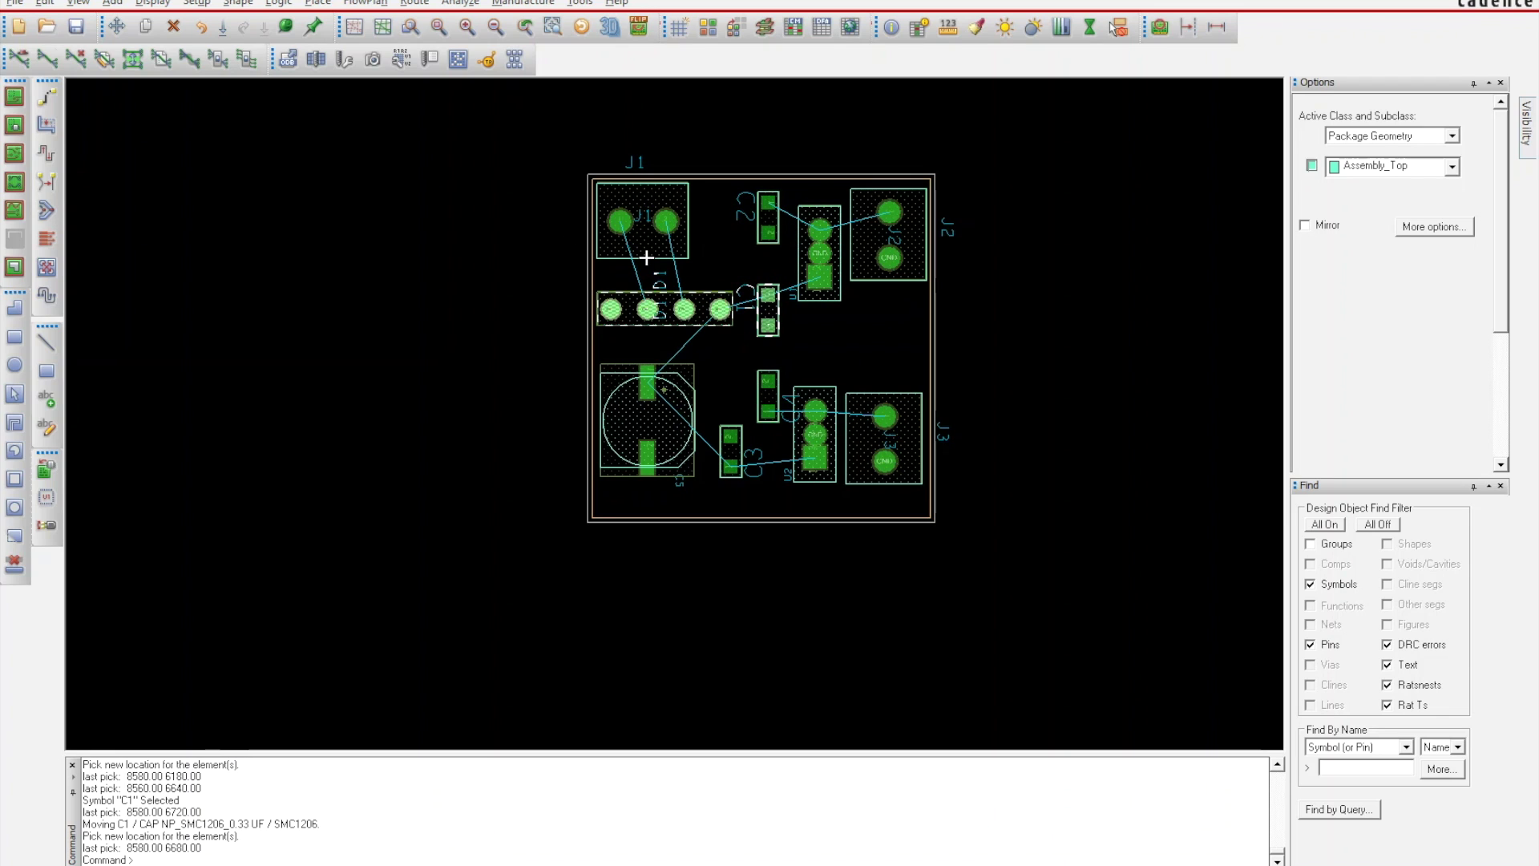
scroll(608, 304, up, 2)
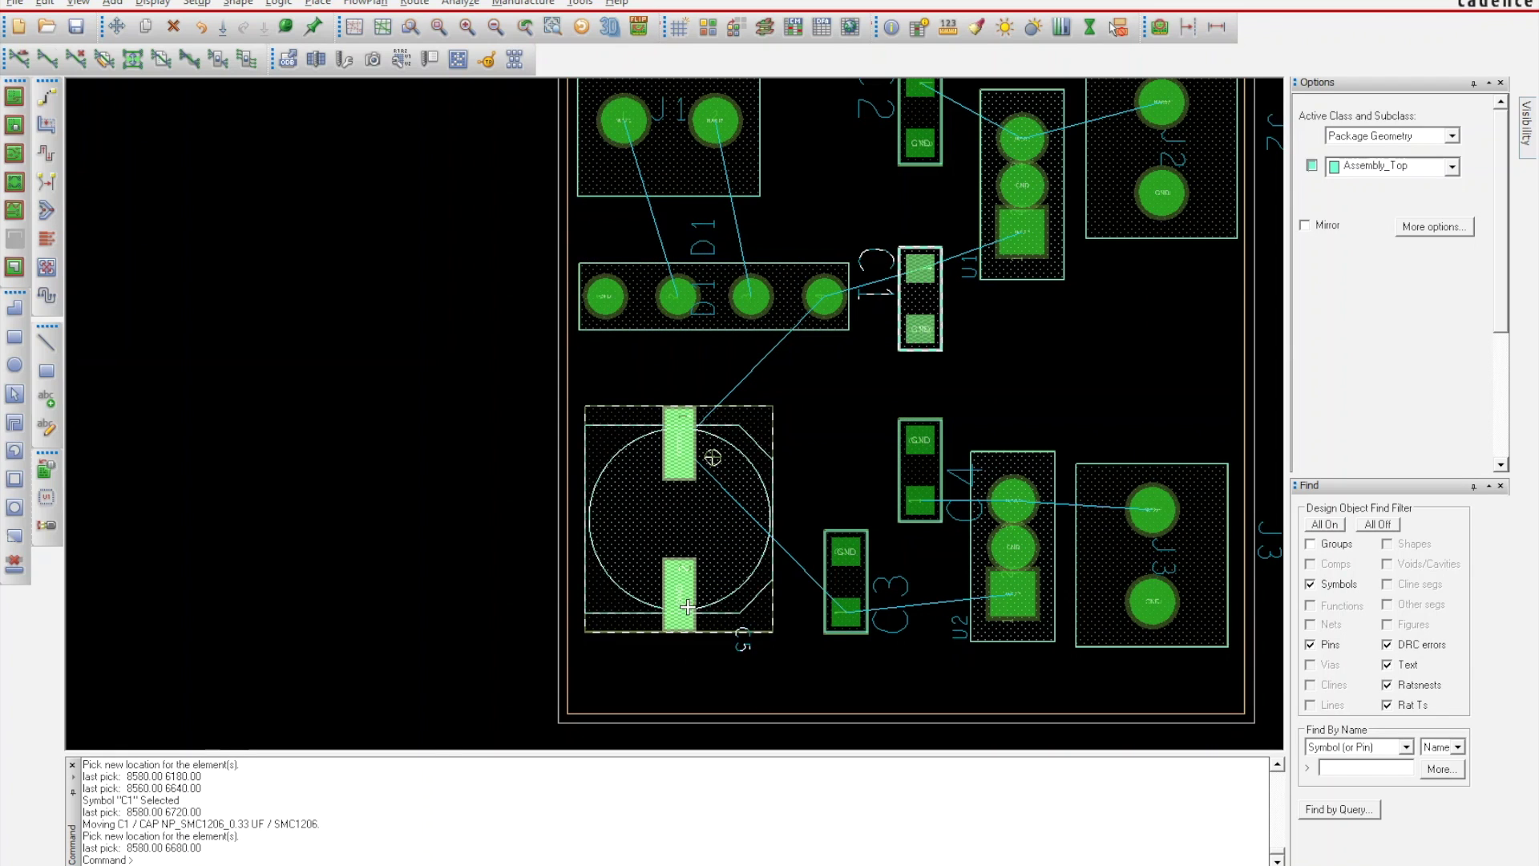
scroll(688, 607, up, 2)
scroll(652, 550, down, 2)
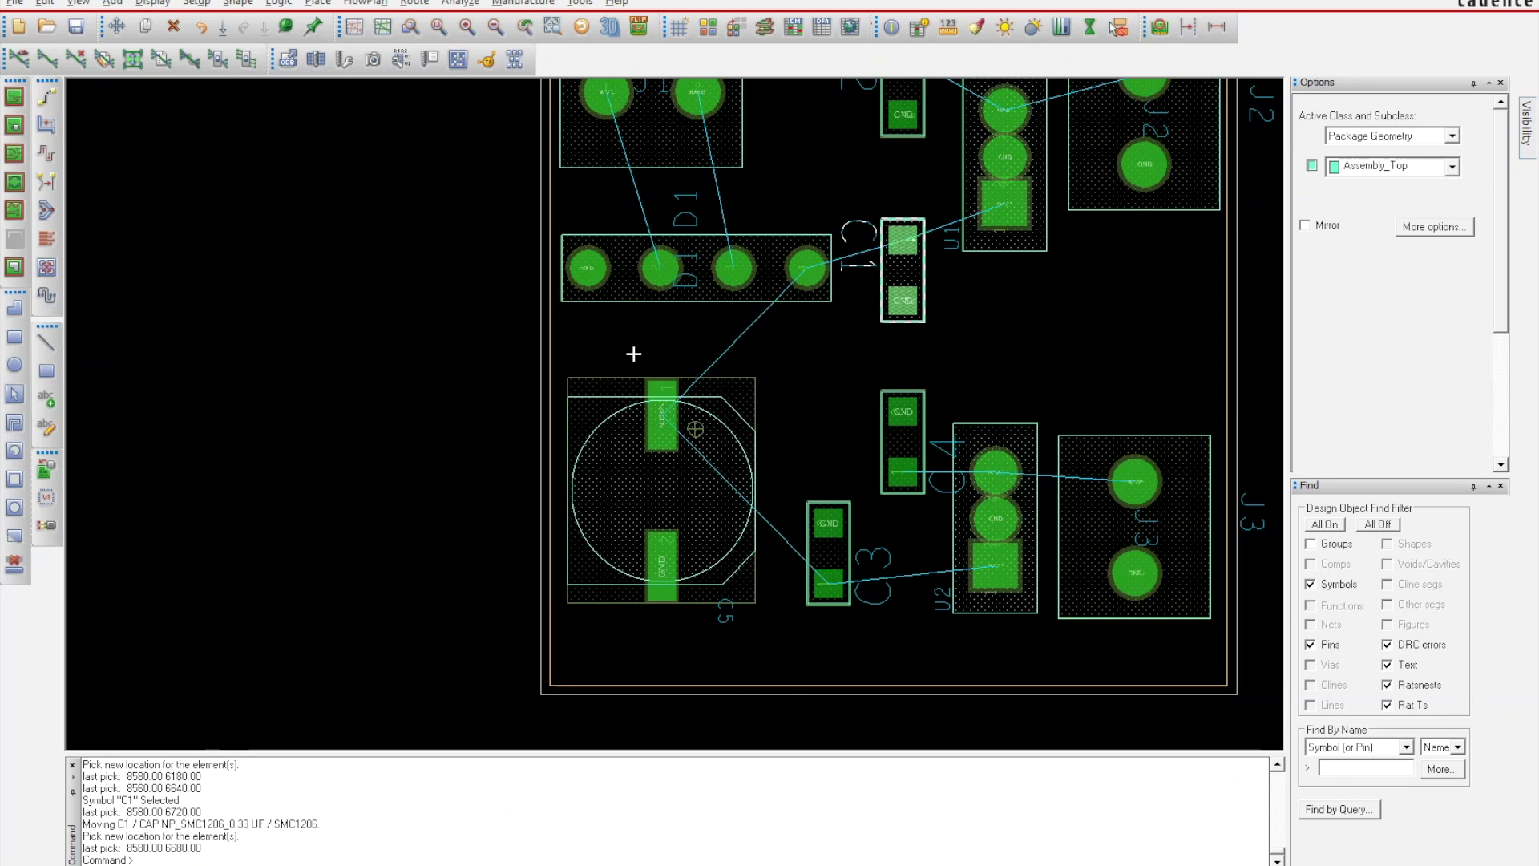
scroll(632, 351, down, 2)
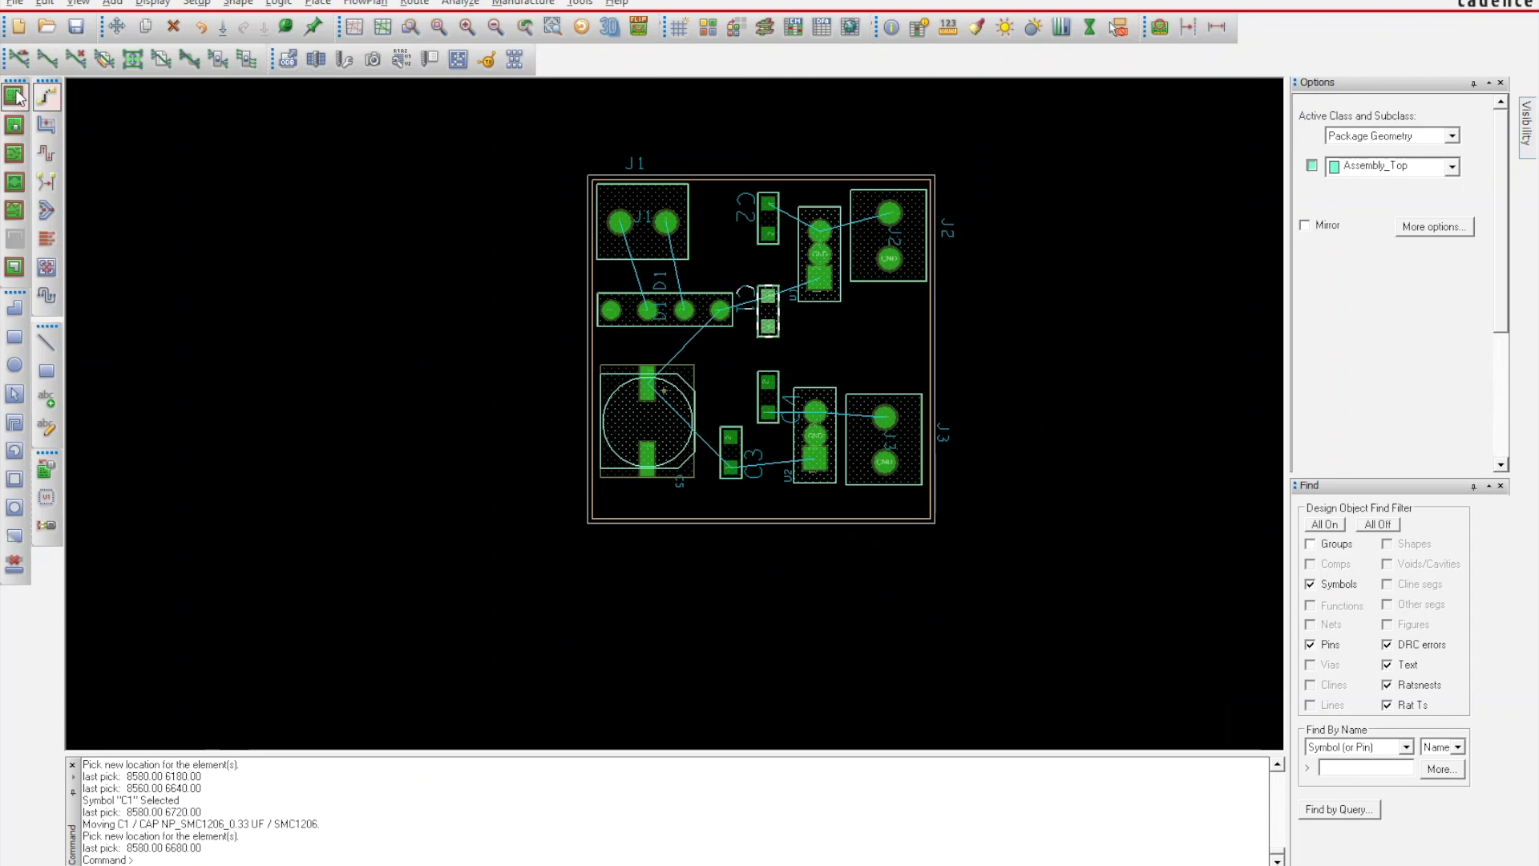
- Switch to etch editing and start Add Connect on the Top layer with a line width of 40 mils
click(15, 154)
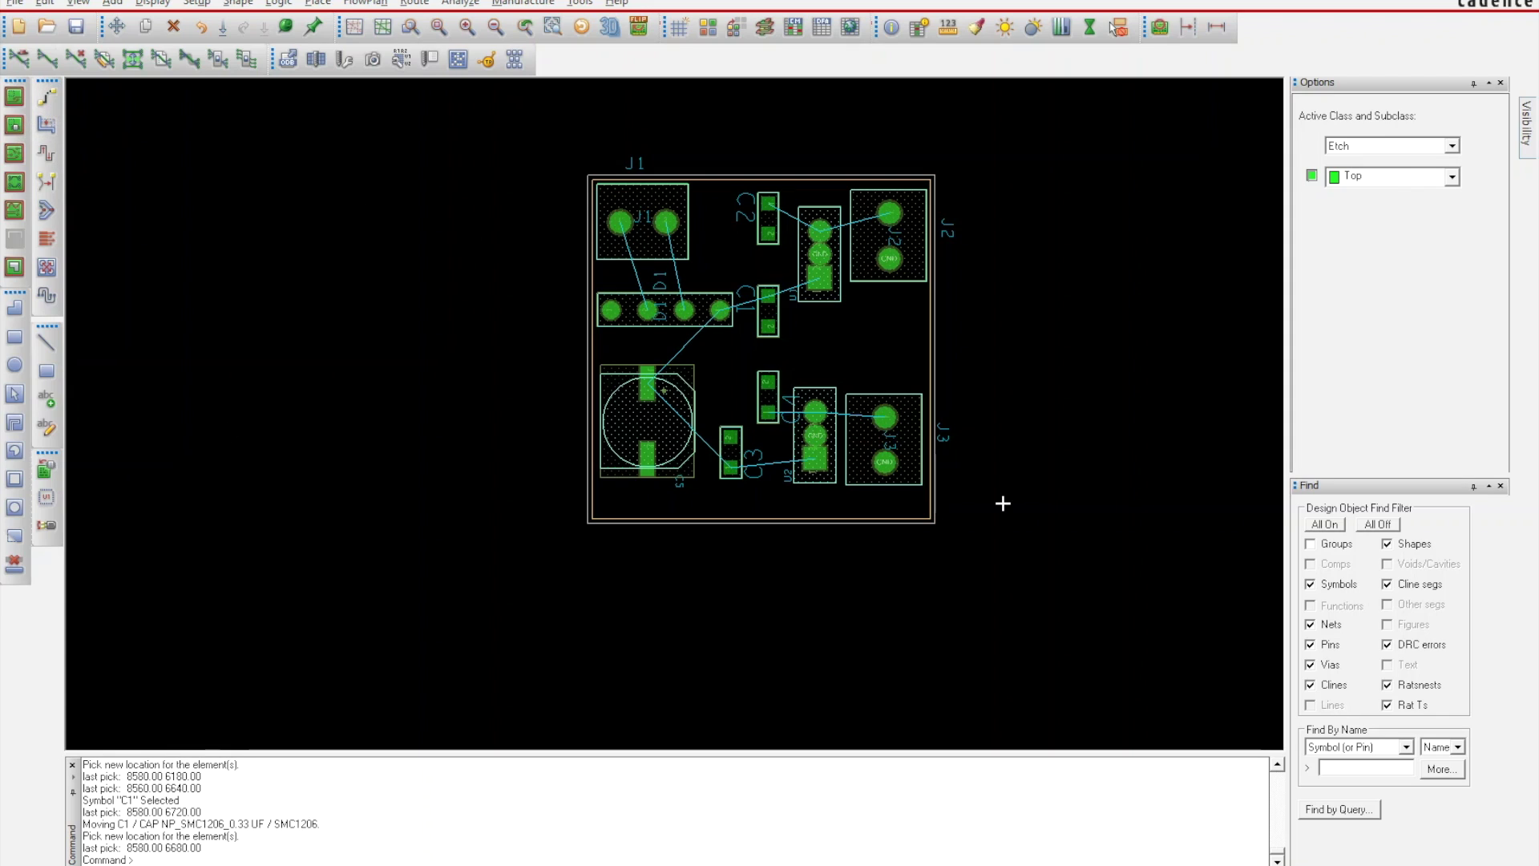
click(47, 99)
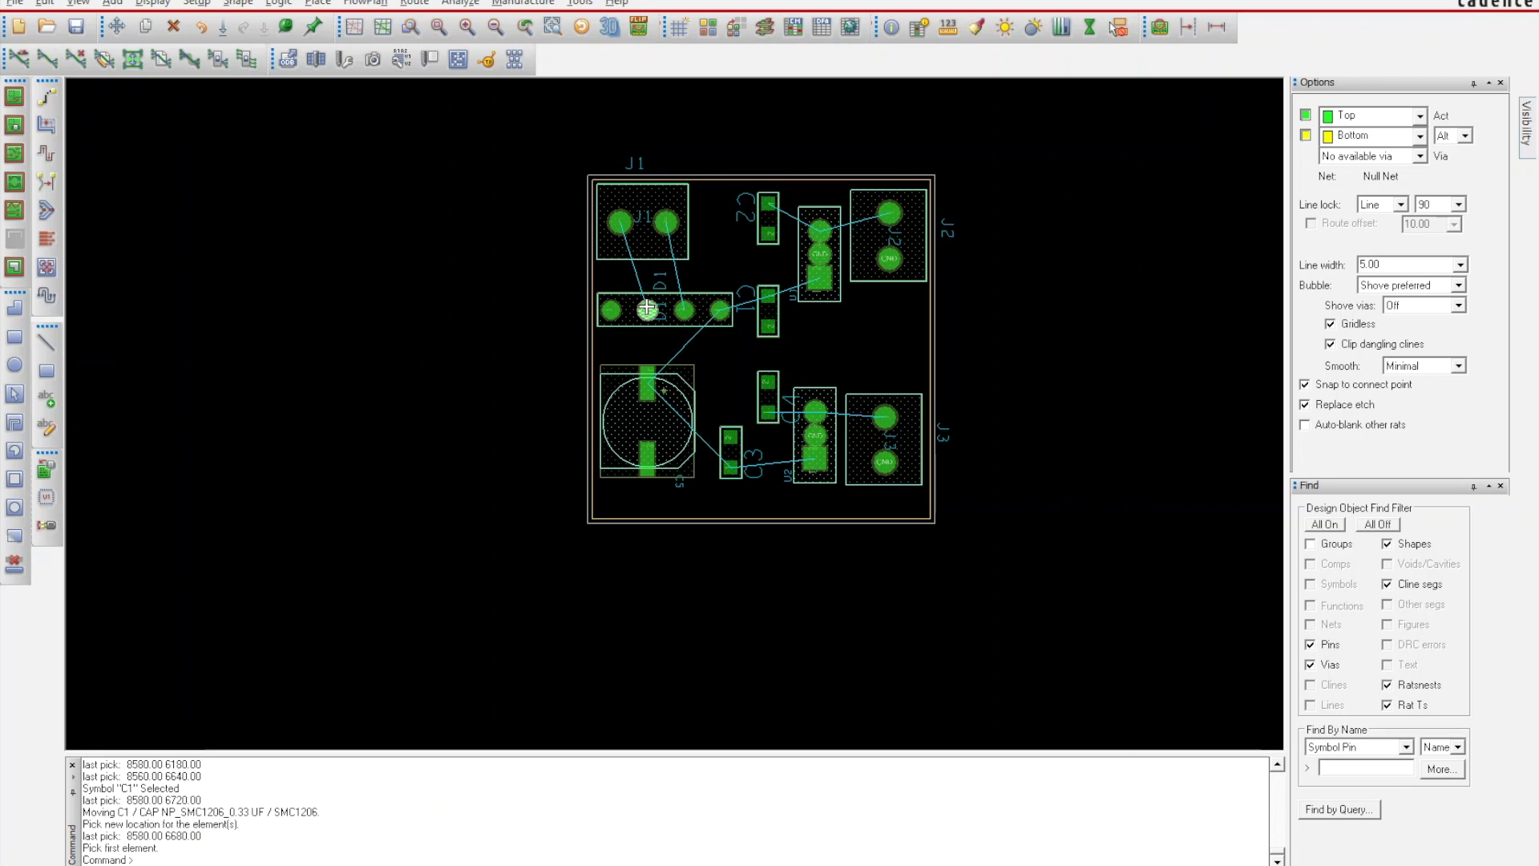
mouse_move(646, 307)
mouse_move(656, 395)
text(40)
key(Tab)
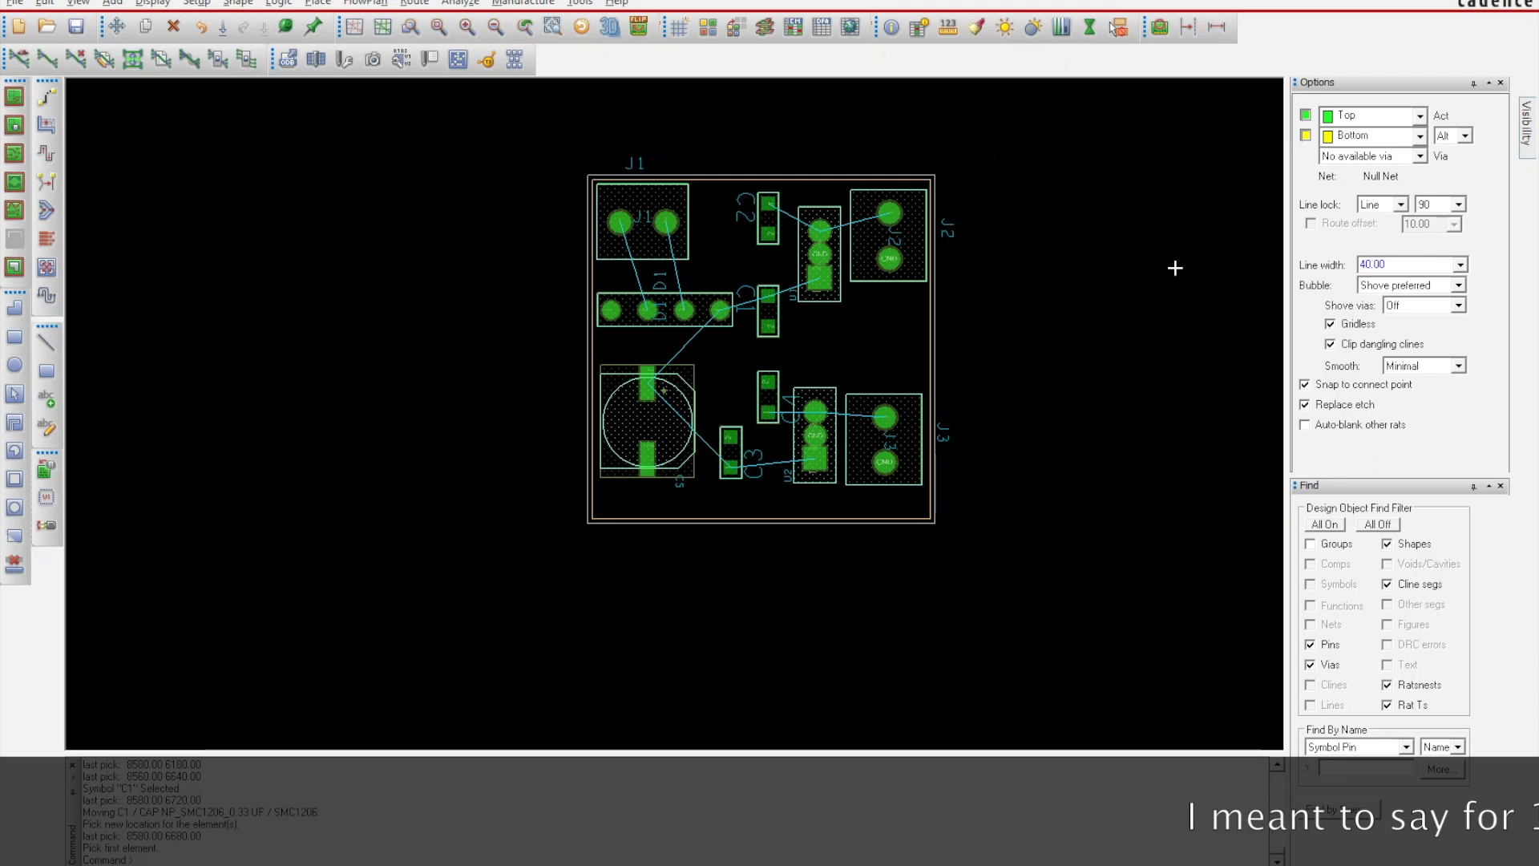
- Route net N00312 from J1's left pin to D1's second pin, with the line lock set to 45 degrees
scroll(660, 241, up, 2)
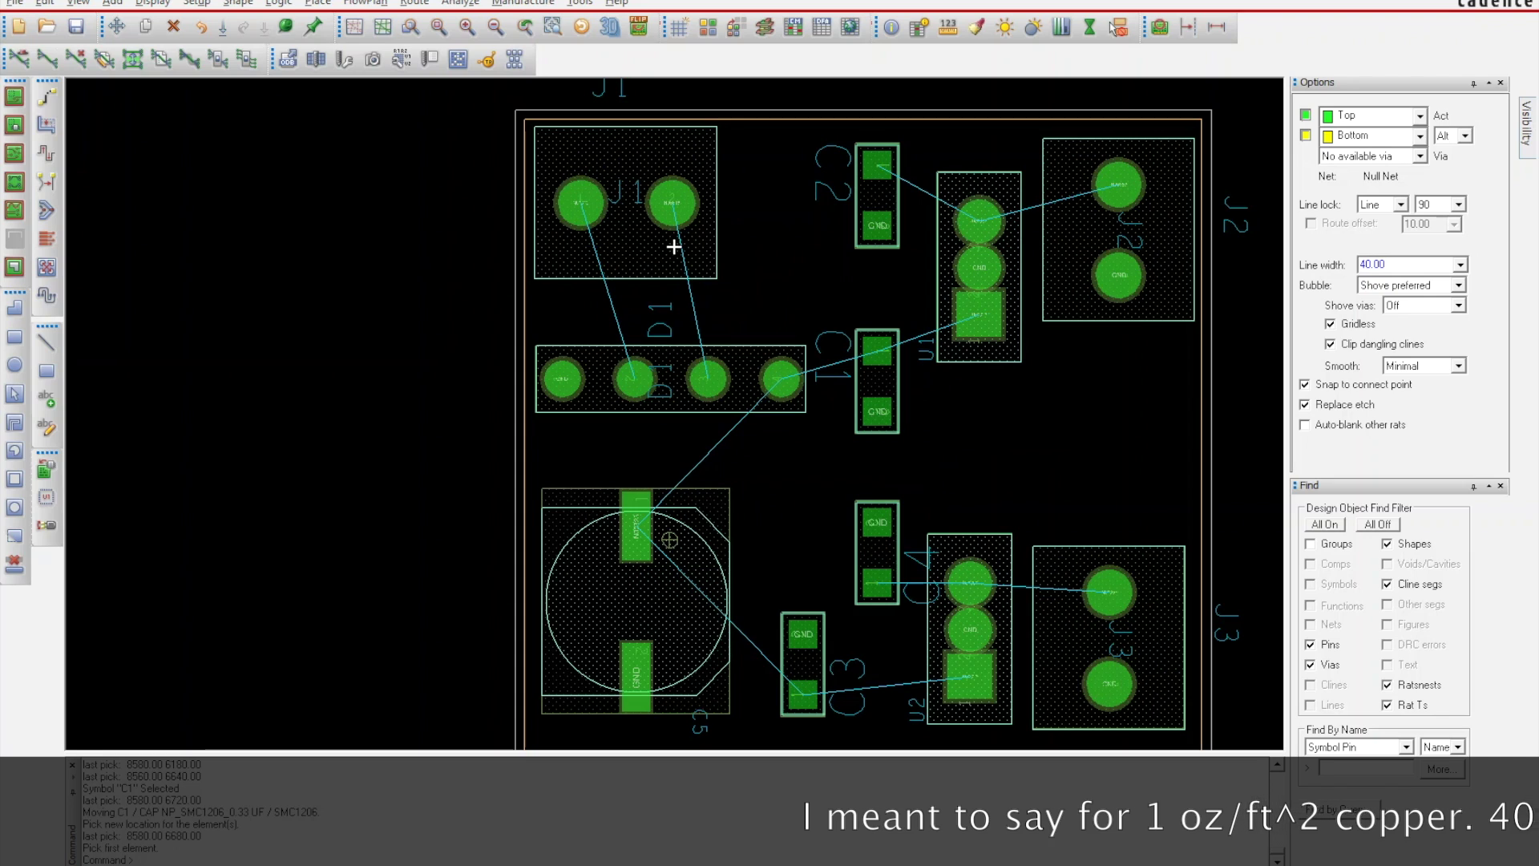
click(579, 202)
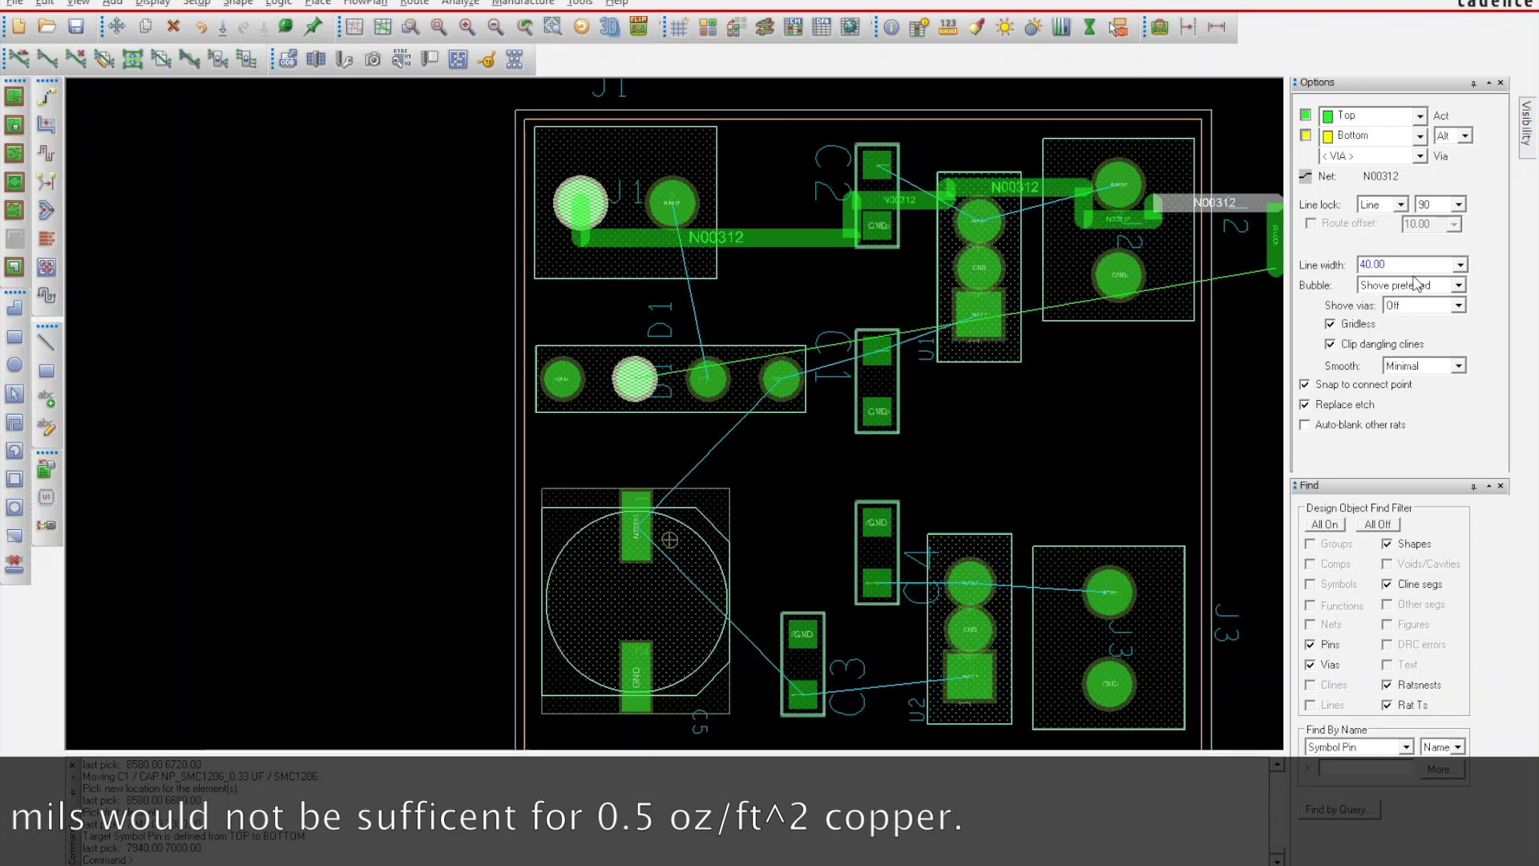
click(1459, 205)
click(1433, 219)
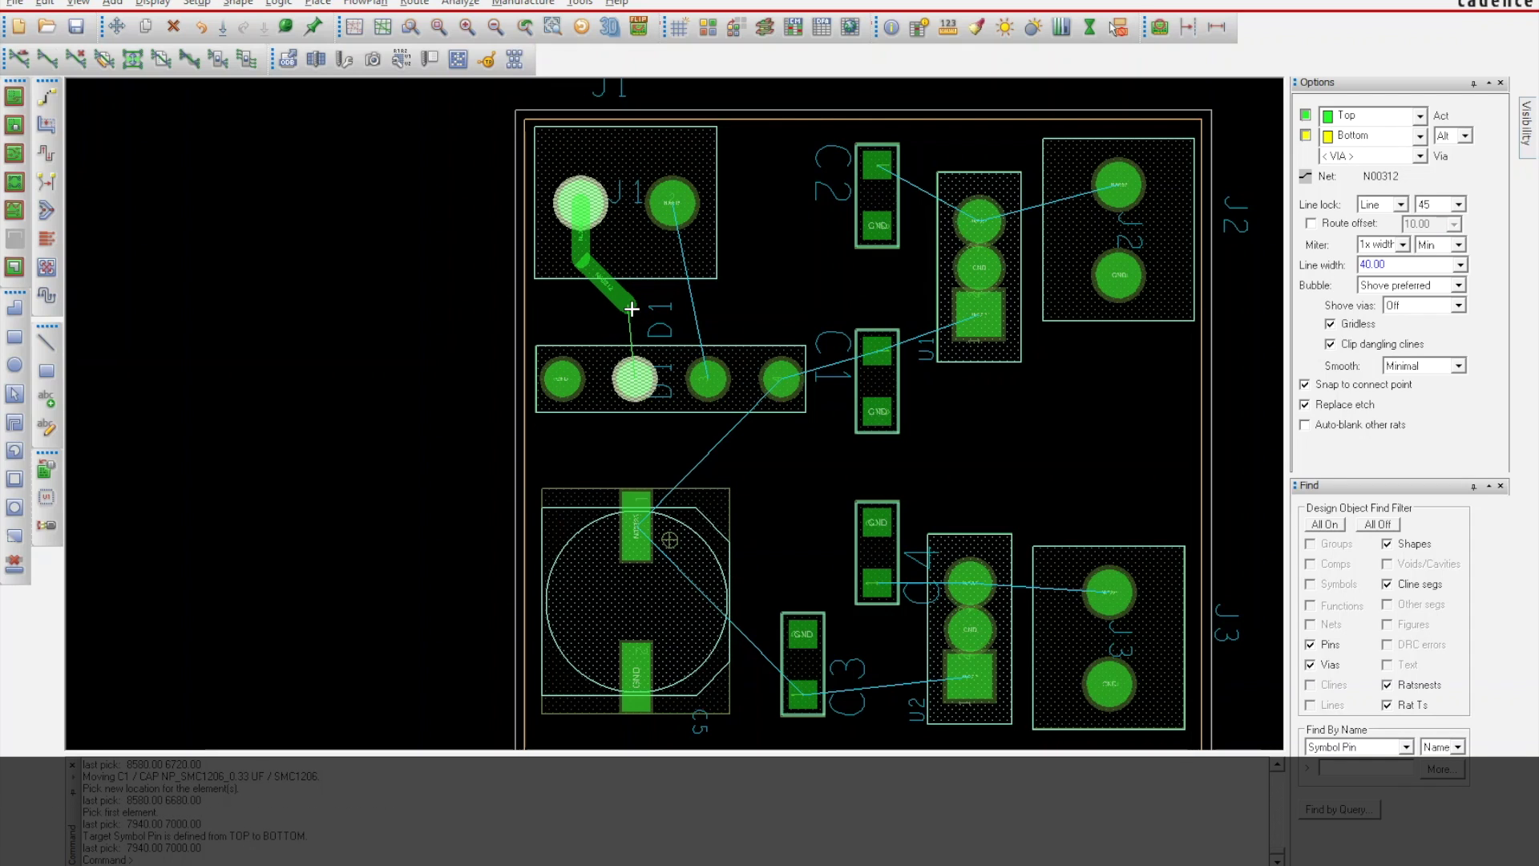
click(631, 357)
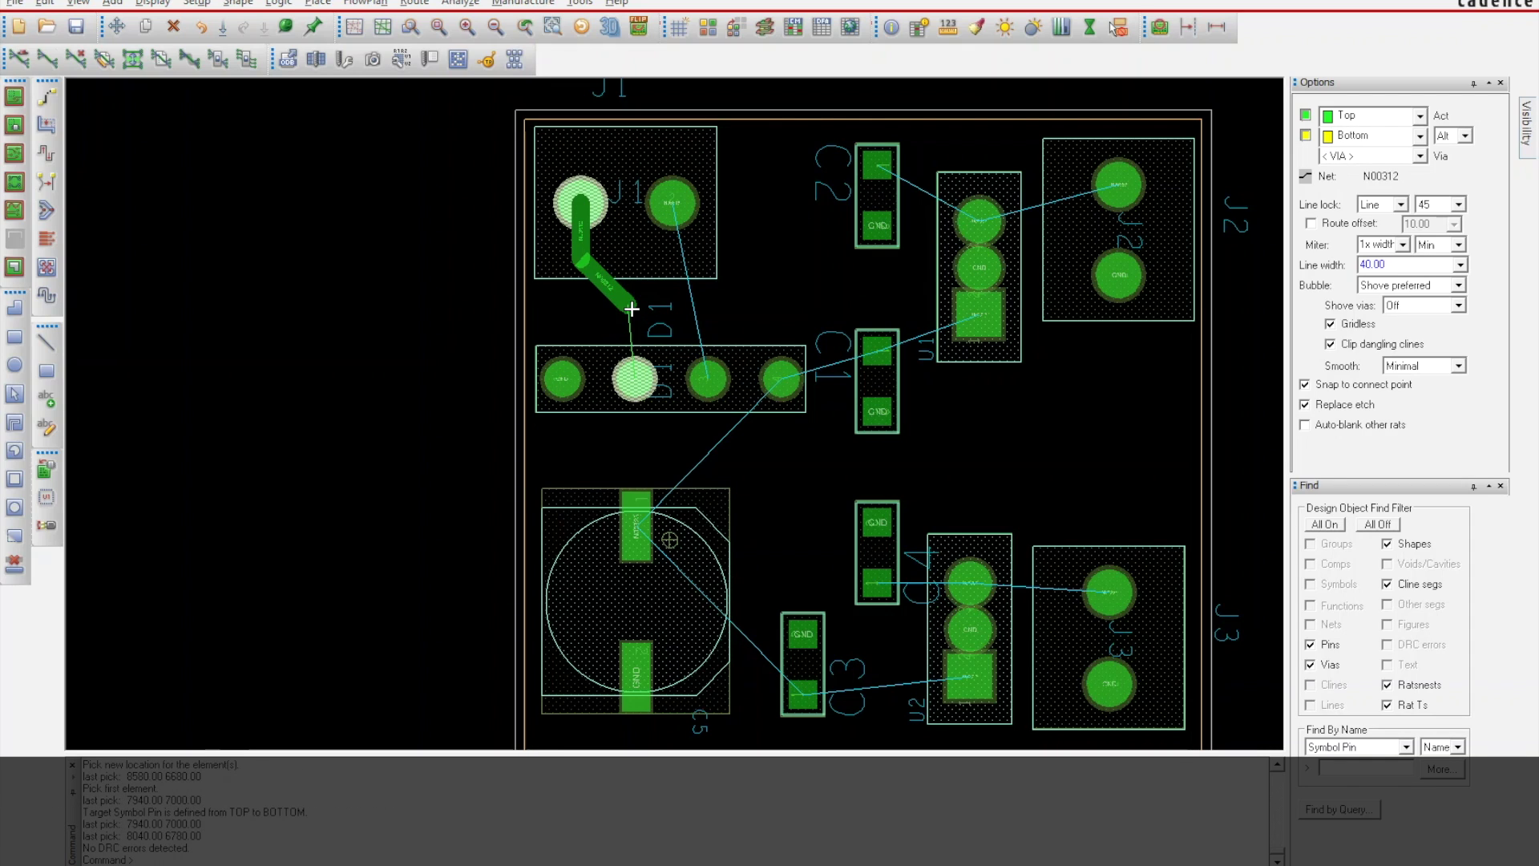
click(642, 377)
scroll(631, 343, up, 2)
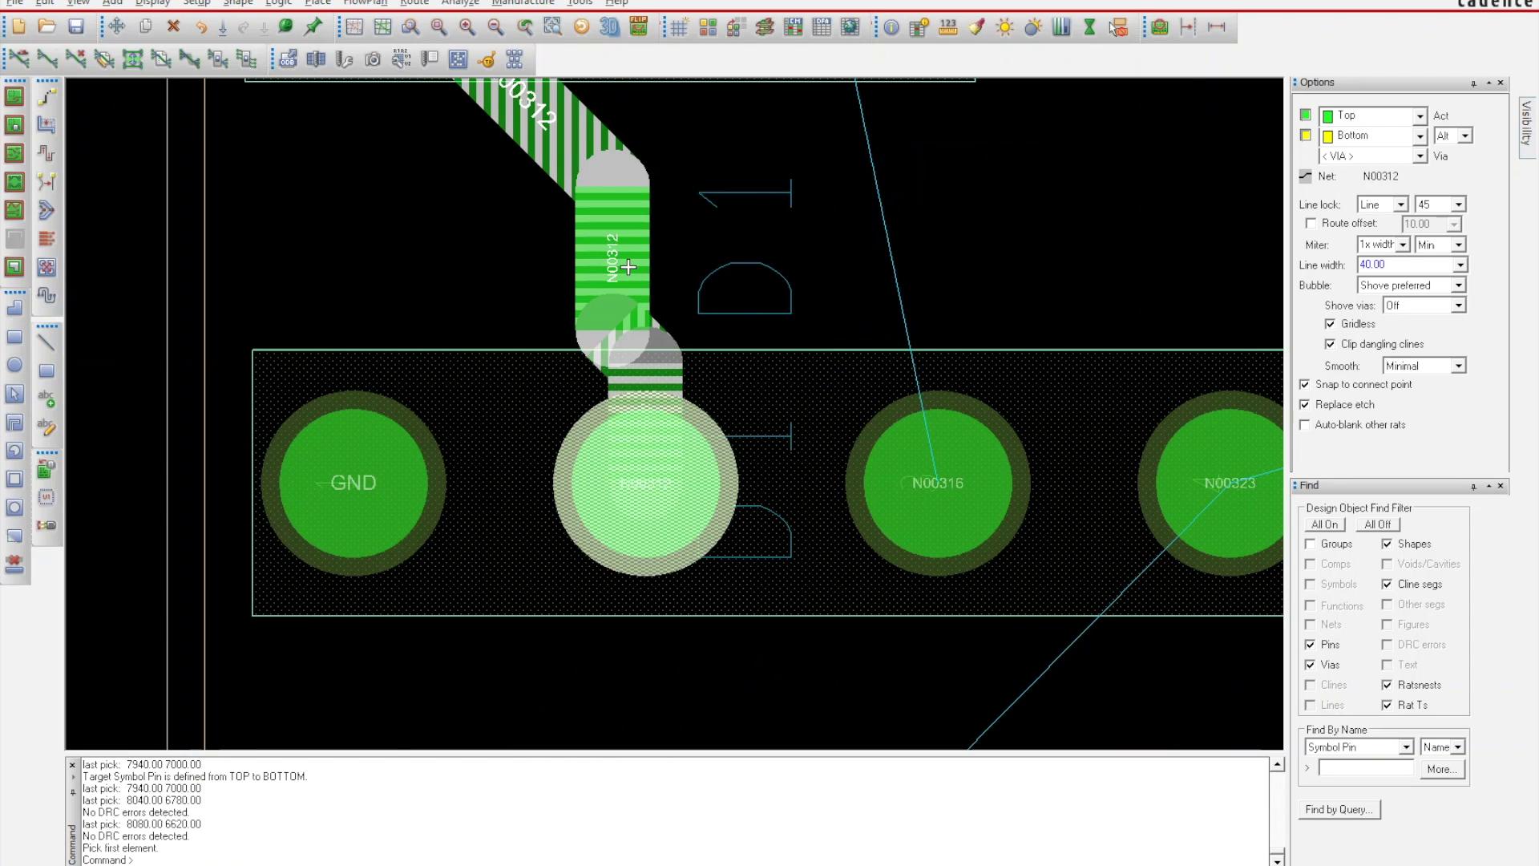
scroll(627, 267, down, 2)
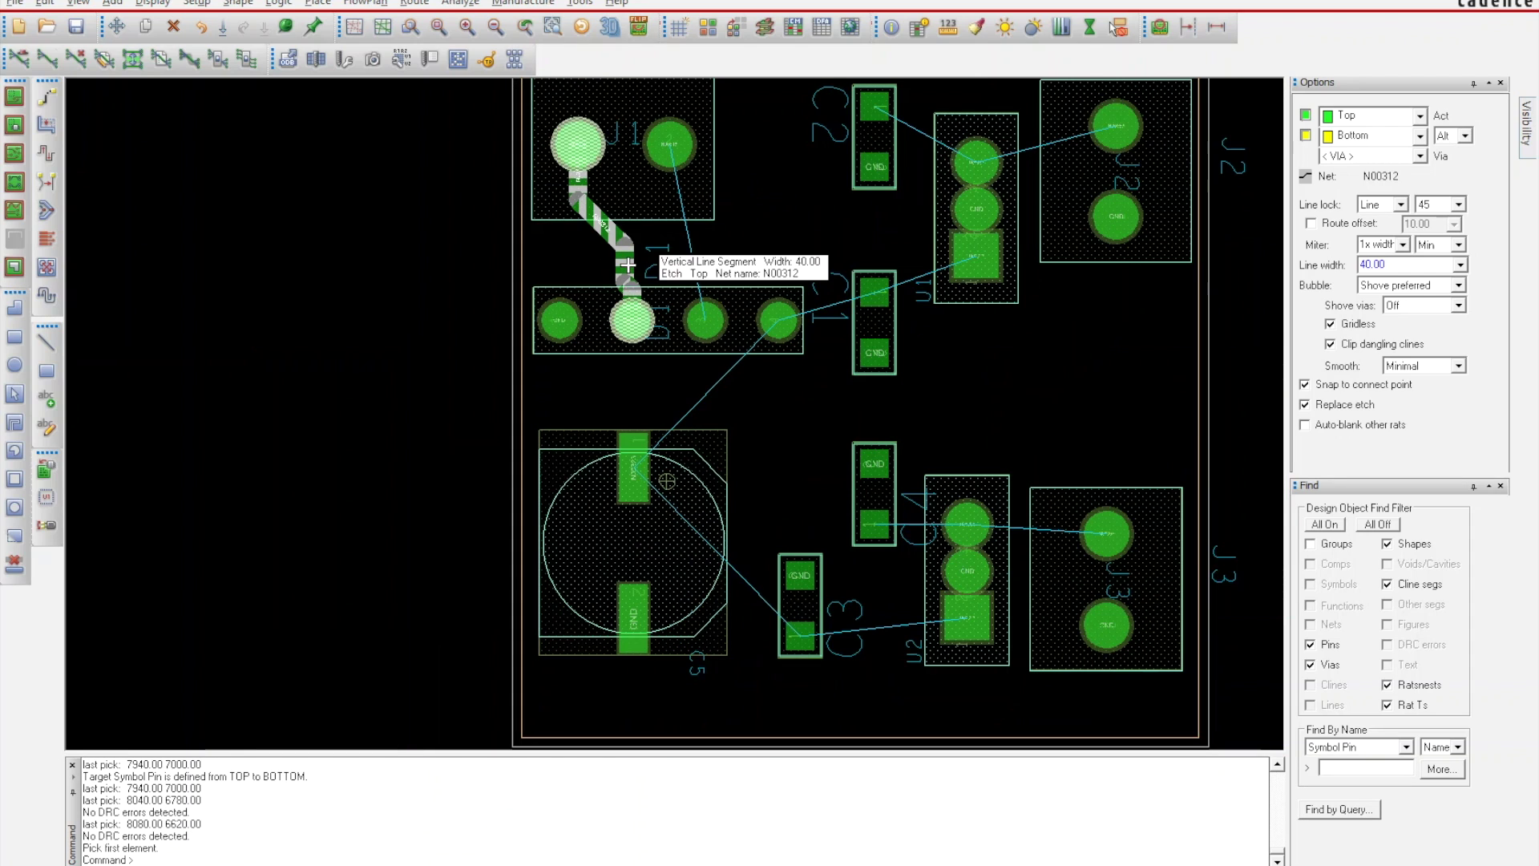
- Route 40 mil traces from J1's right pin to D1's third pin and from D1's fourth pin to C5's upper pad
click(665, 145)
click(667, 144)
click(715, 317)
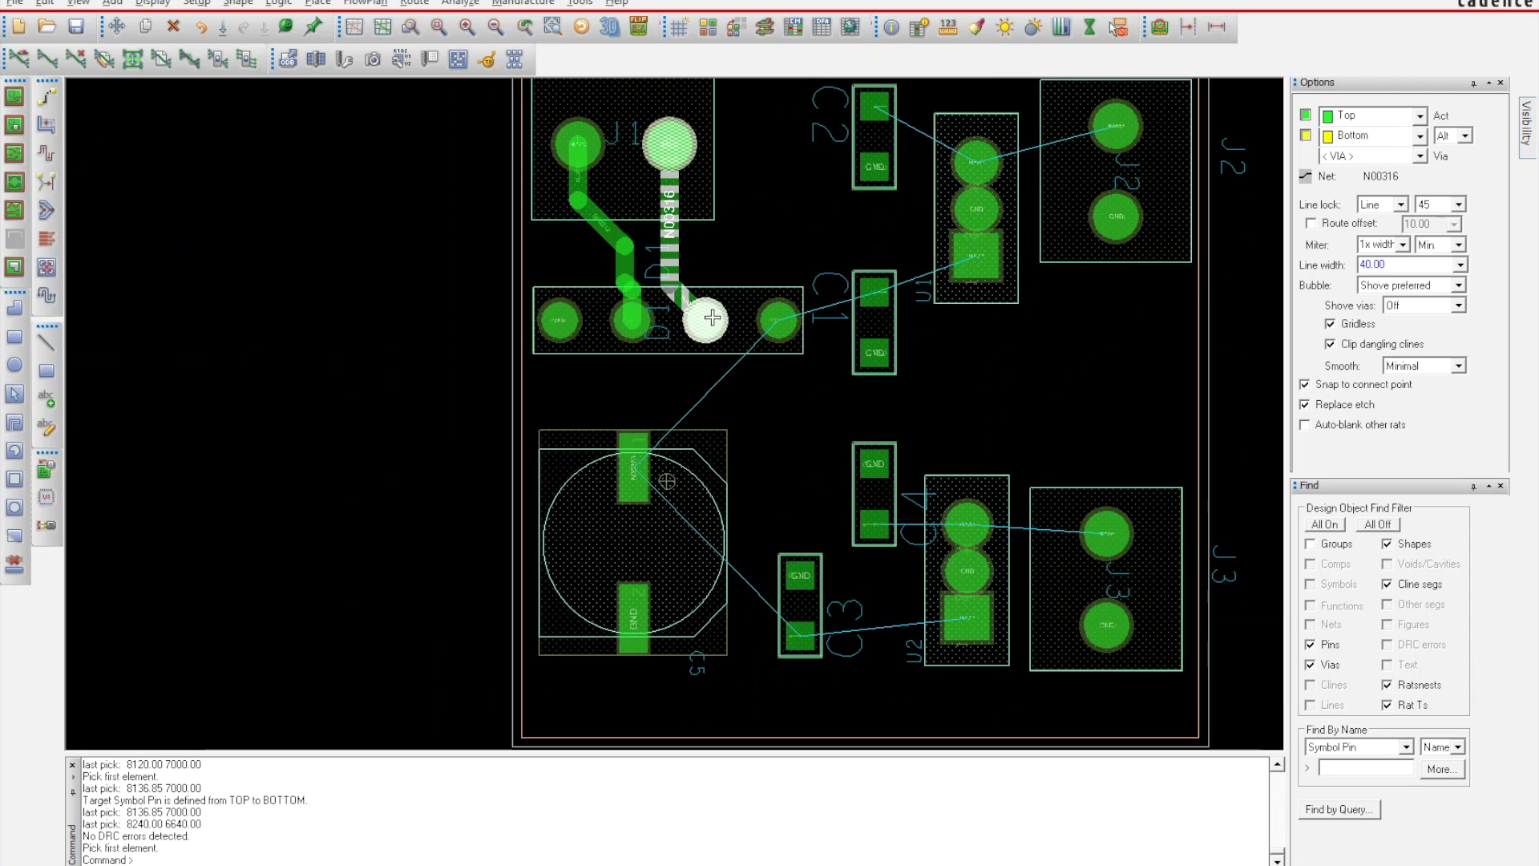
click(779, 331)
click(778, 325)
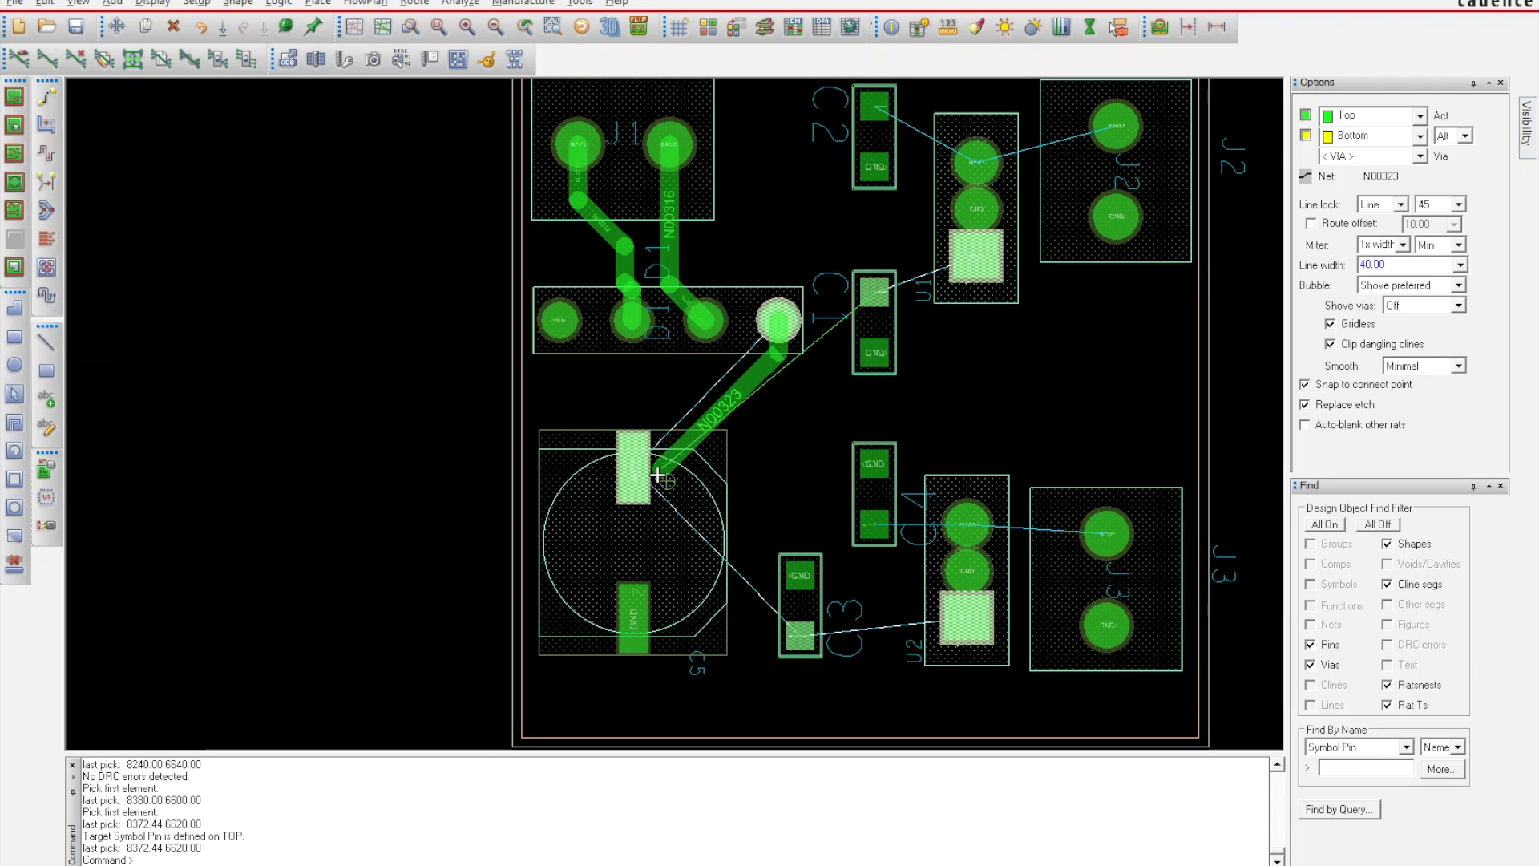
click(646, 482)
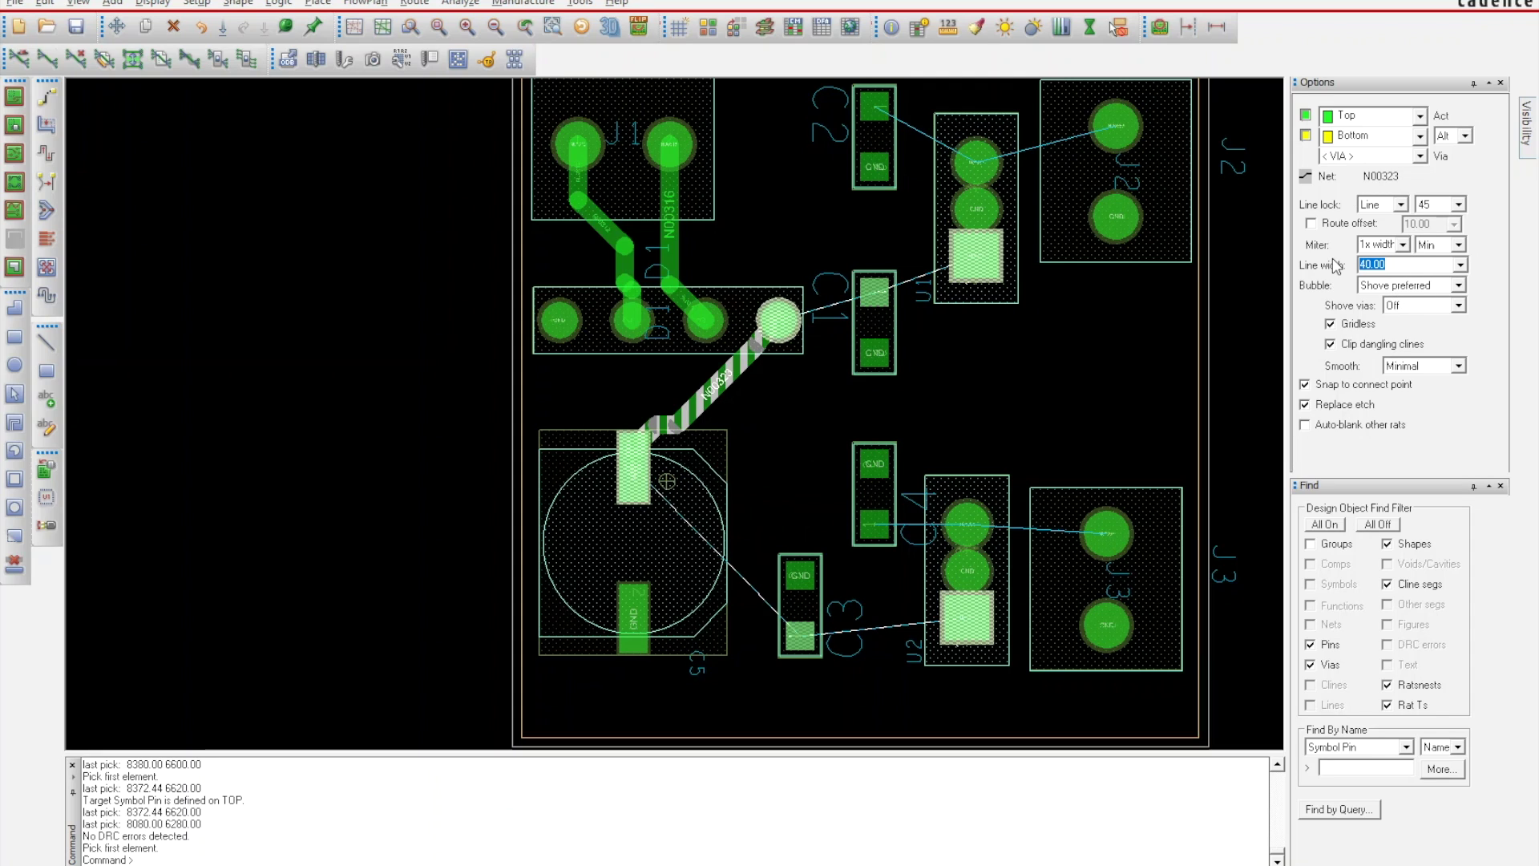
- Set the line width to 30 mils and route net N00323 from D1's fourth pin down to C3's lower pad
key(Tab)
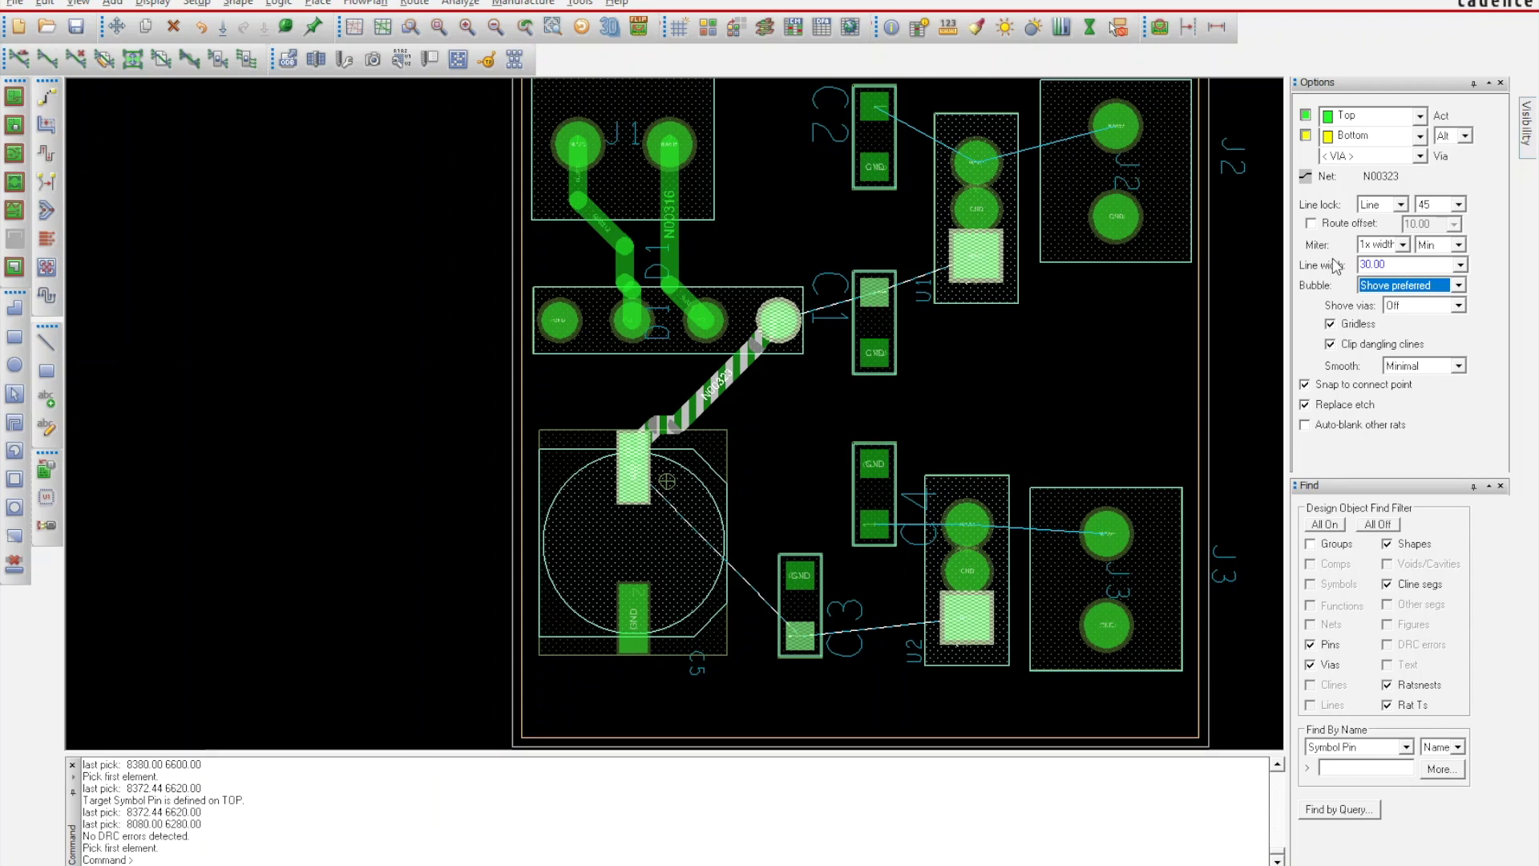
click(787, 328)
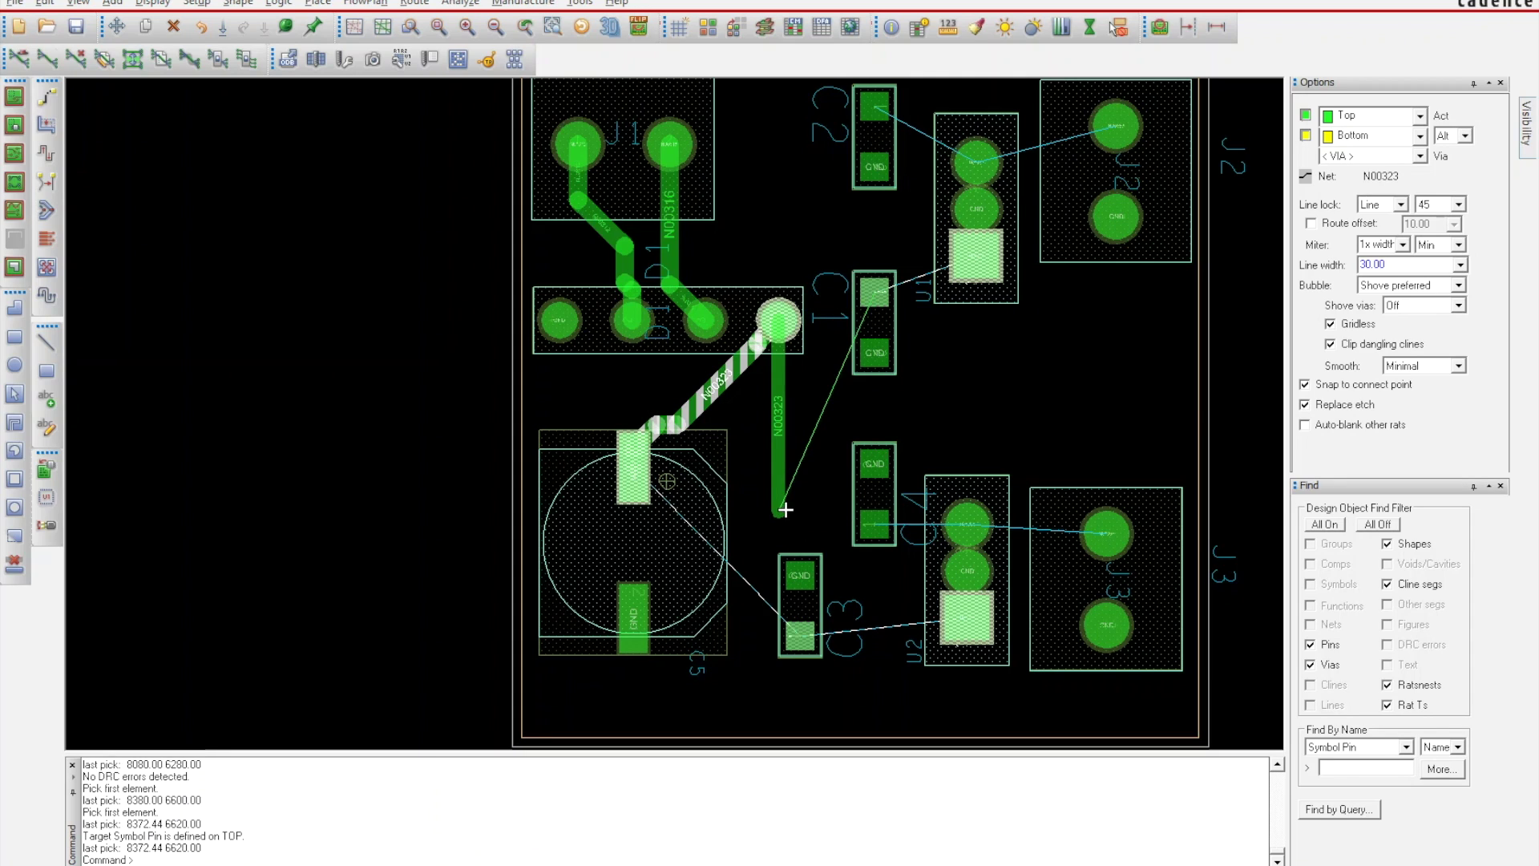
click(803, 641)
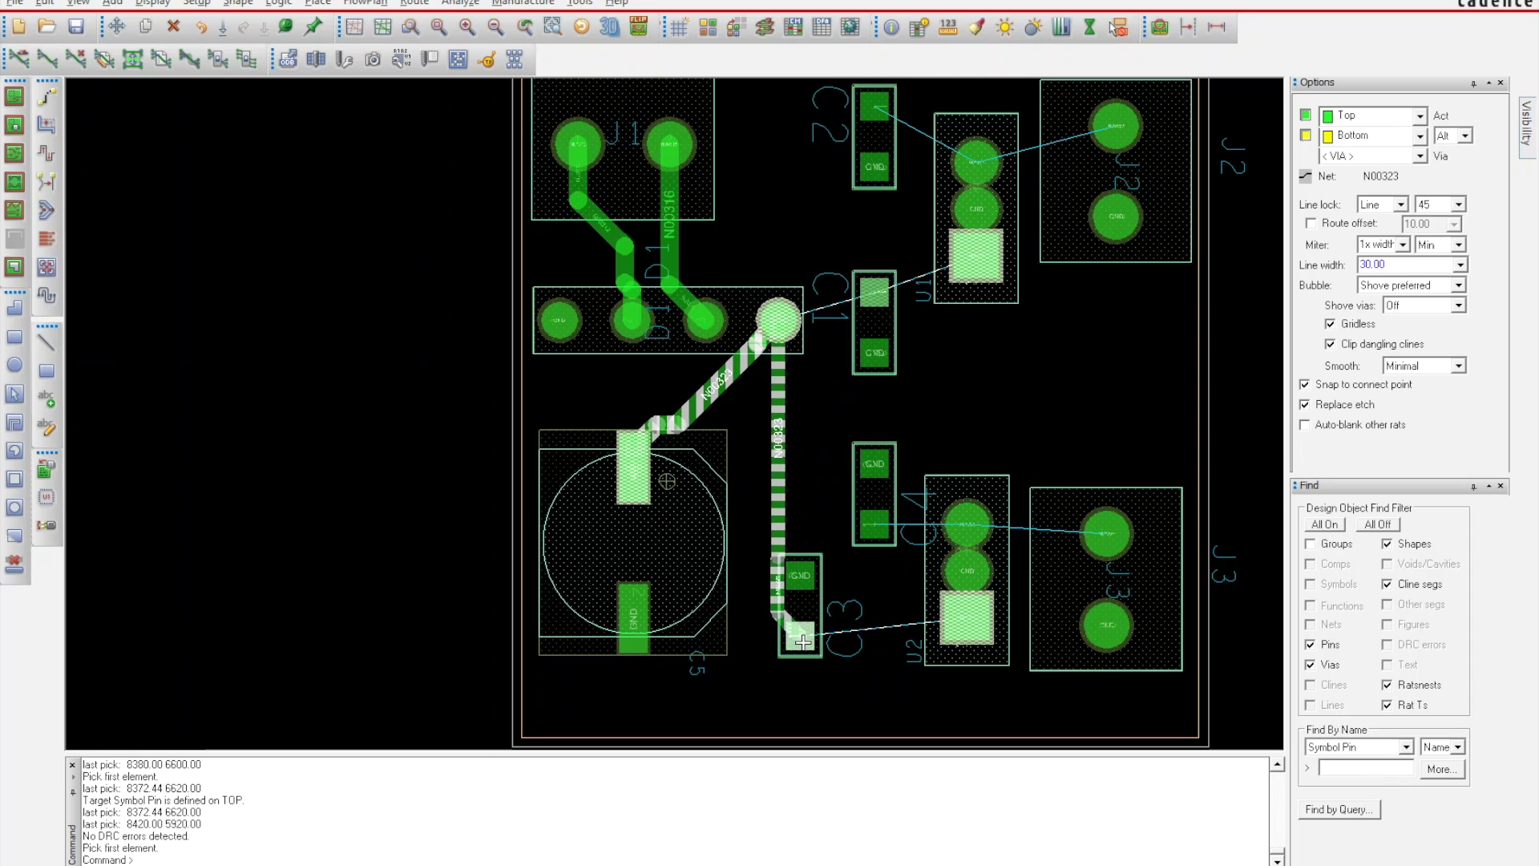
- Route net N00323 from D1's fourth pin through C1's upper pad to U1's square pin, and from C3's lower pad to U2's square pin
click(778, 316)
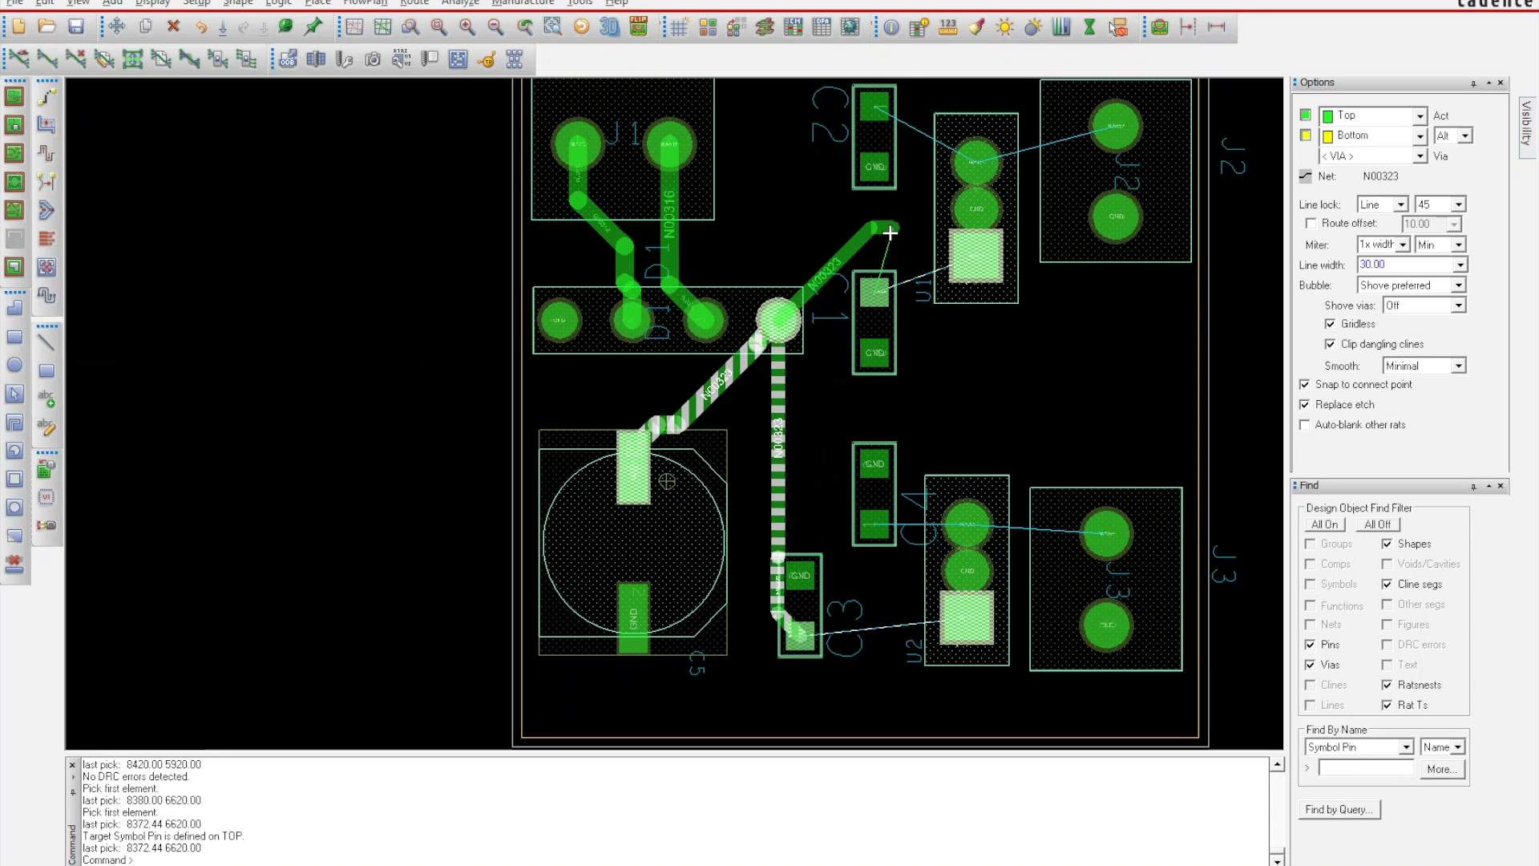
click(877, 293)
click(978, 257)
click(800, 633)
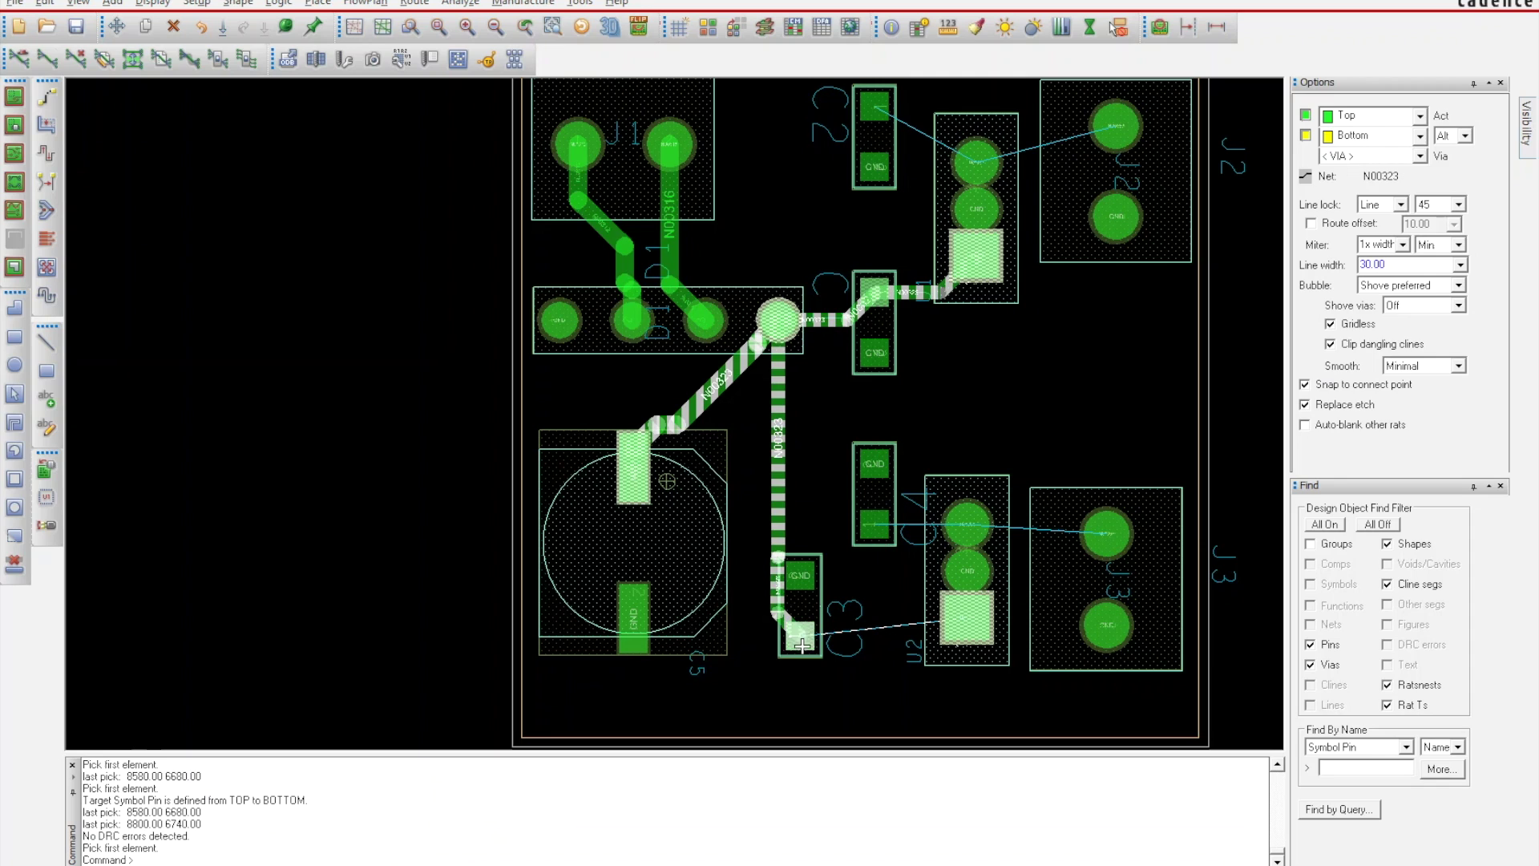
click(986, 630)
- Route a 30 mil trace from C4's lower pad through U2's upper pin to J3's upper pin
click(874, 525)
click(966, 525)
click(966, 526)
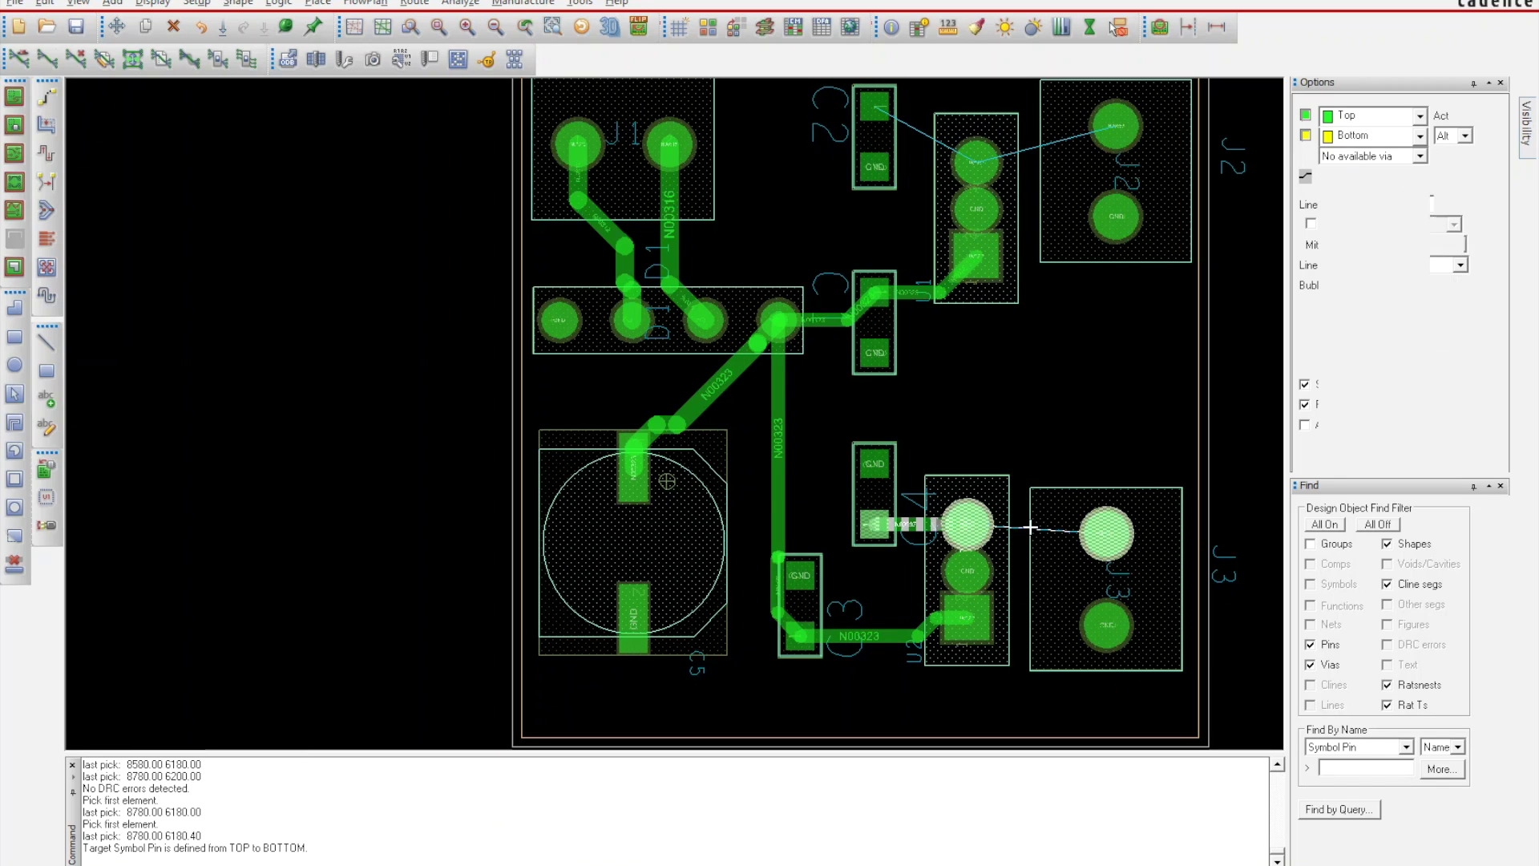
click(1107, 533)
- Route net N00353 from C2's upper pad through U1's upper pin to J2's upper pin
click(874, 104)
click(976, 160)
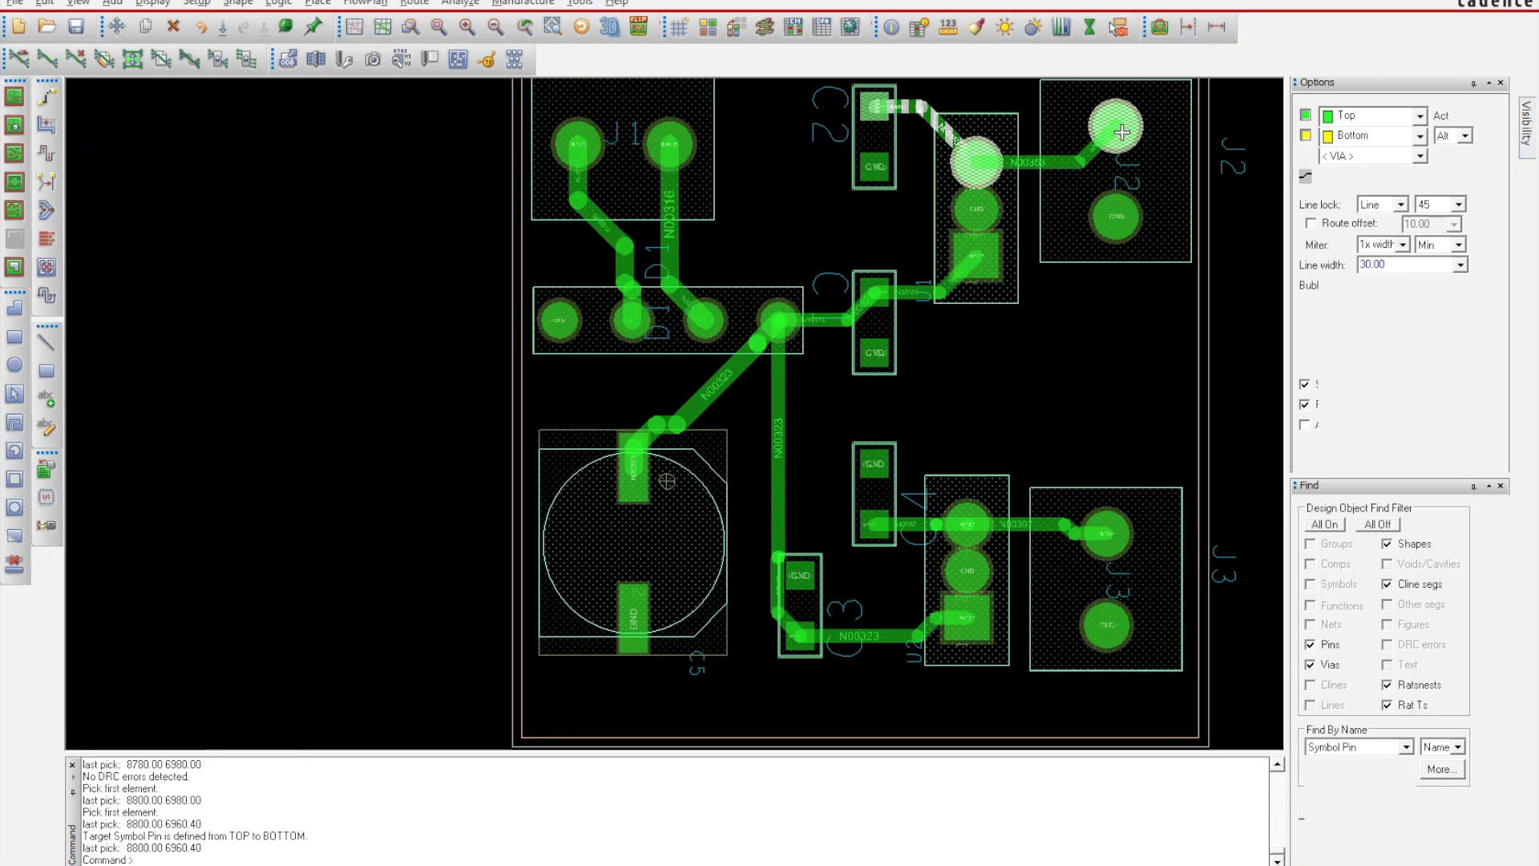
click(1122, 131)
scroll(779, 349, down, 2)
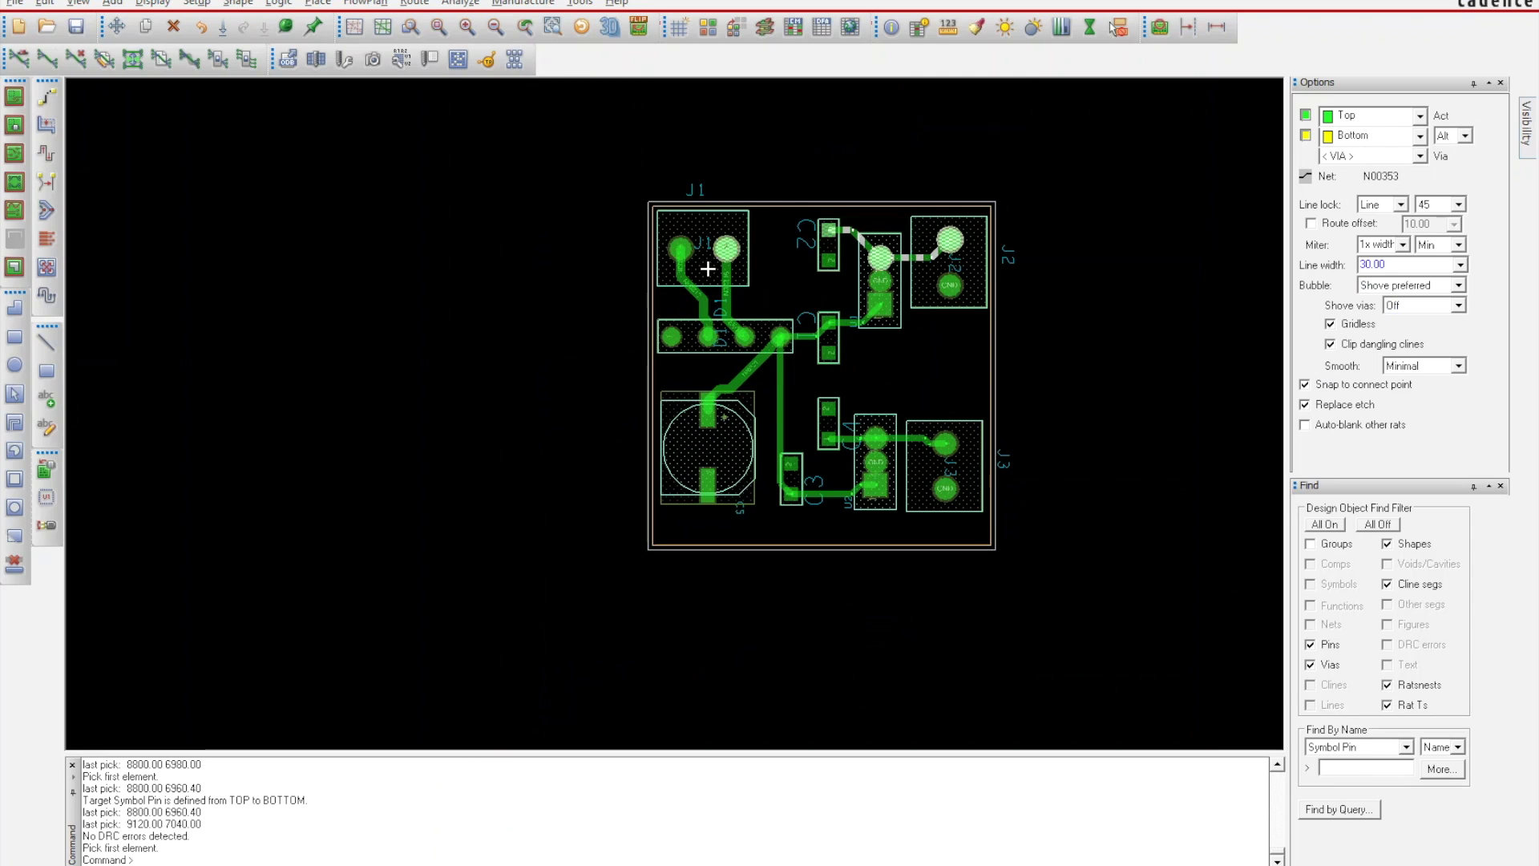
- Slide the jogged vertical segment of net N00312 into line with D1's second pin to straighten the trace
click(47, 124)
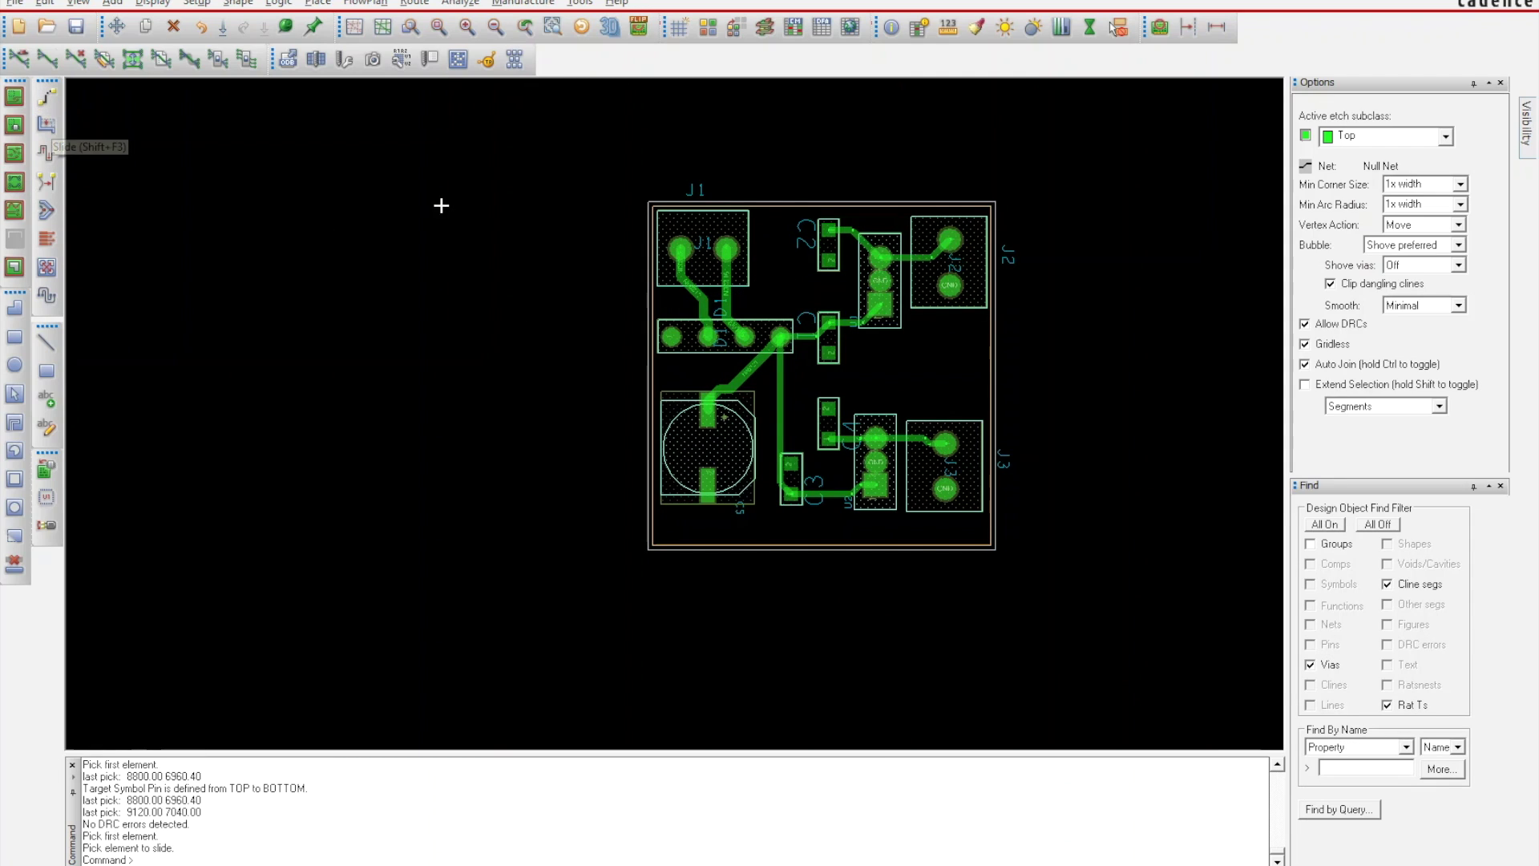
scroll(691, 284, up, 3)
click(741, 413)
click(774, 417)
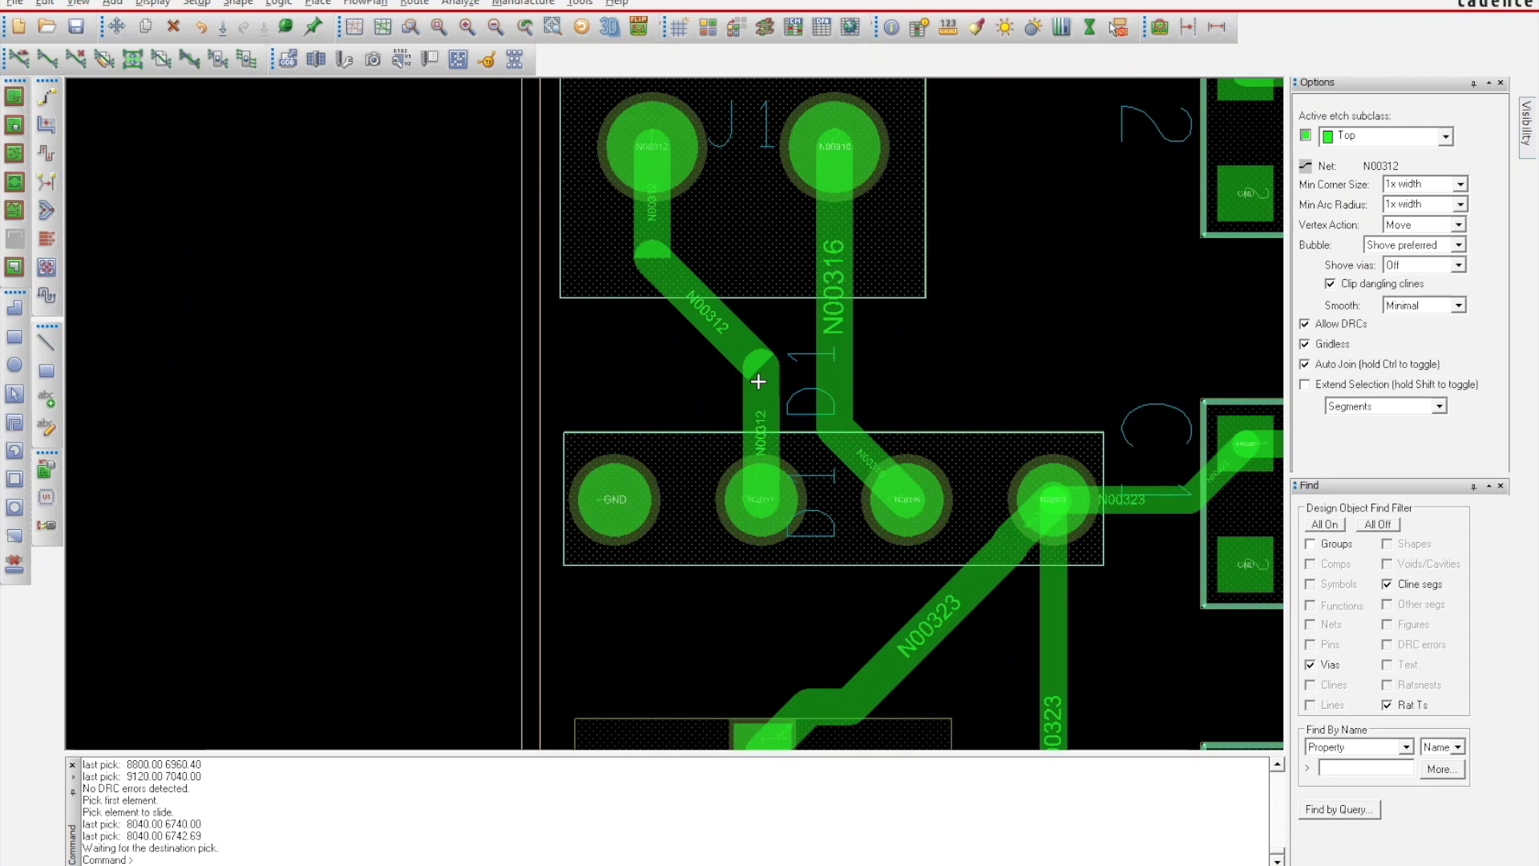
scroll(776, 417, down, 3)
- Slide the N00323 segments between D1's fourth pin and C5's upper pad to remove the jogs and leave one diagonal run
scroll(775, 417, up, 2)
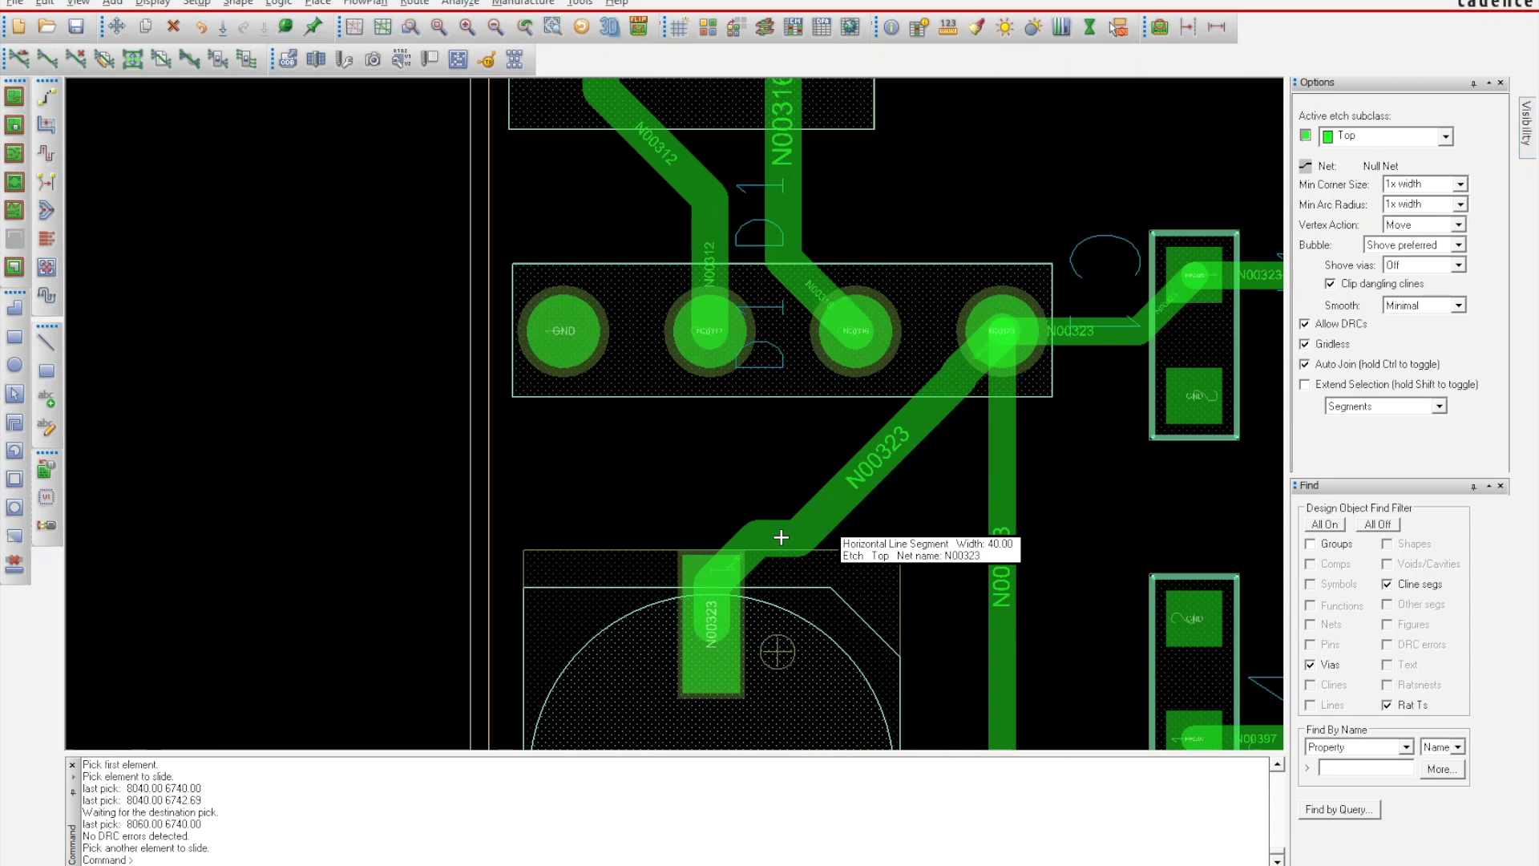
click(783, 532)
click(812, 457)
click(943, 391)
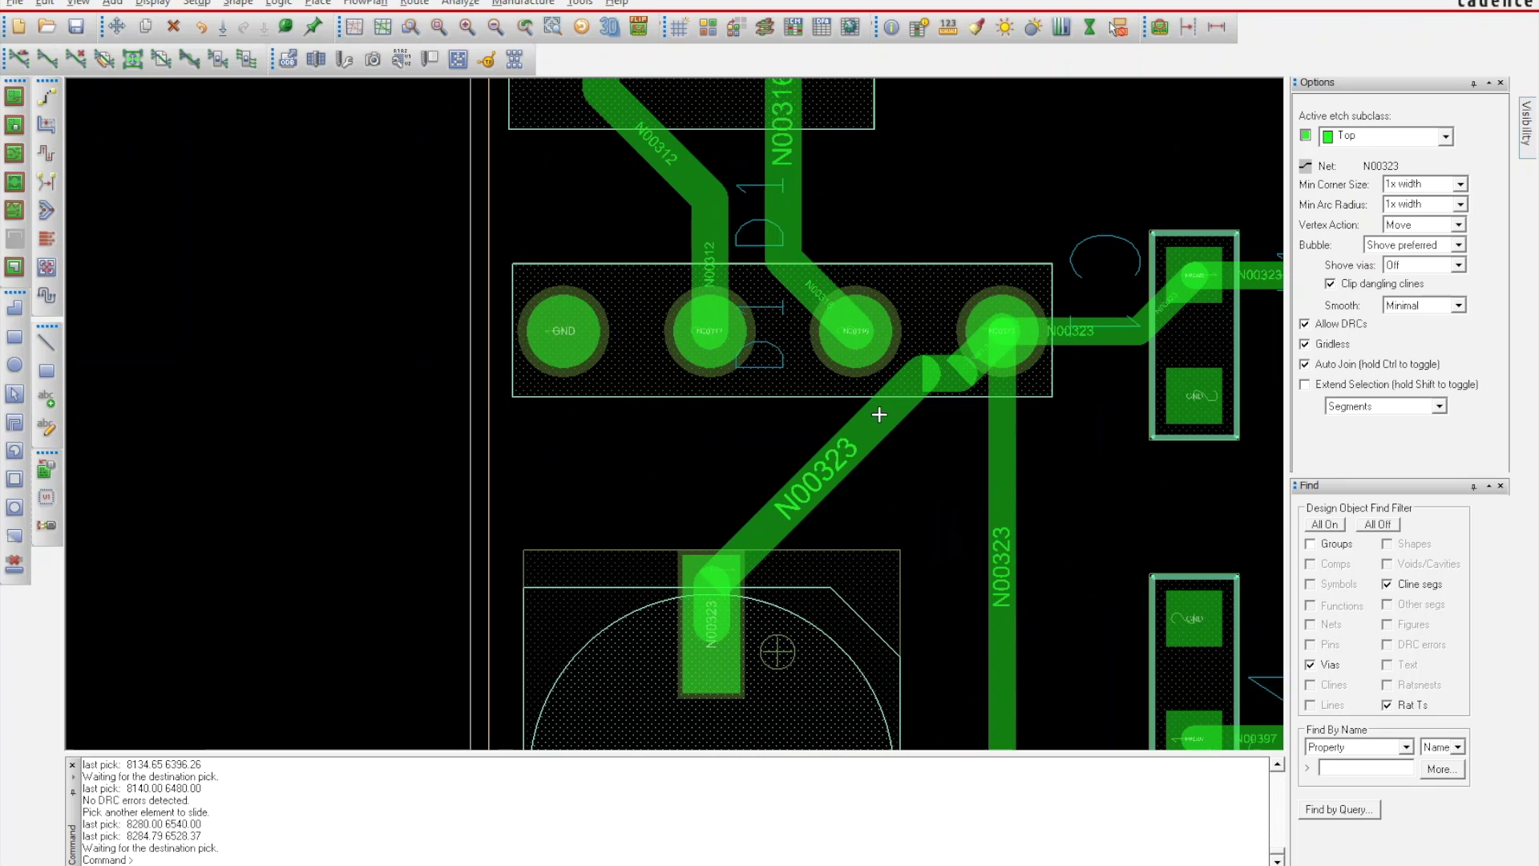
click(917, 378)
click(864, 425)
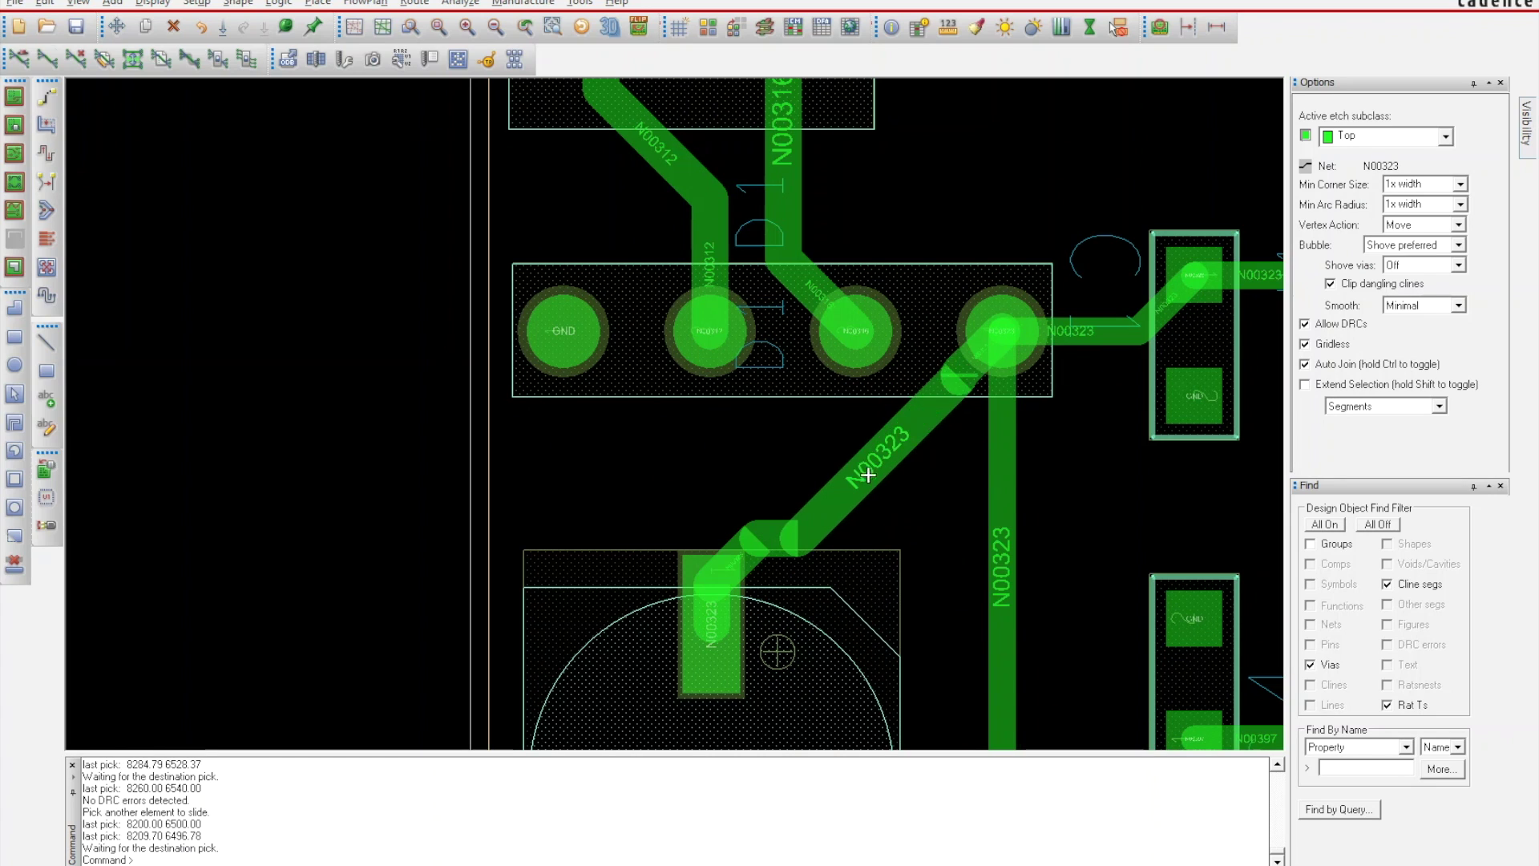
click(897, 495)
scroll(1001, 433, down, 1)
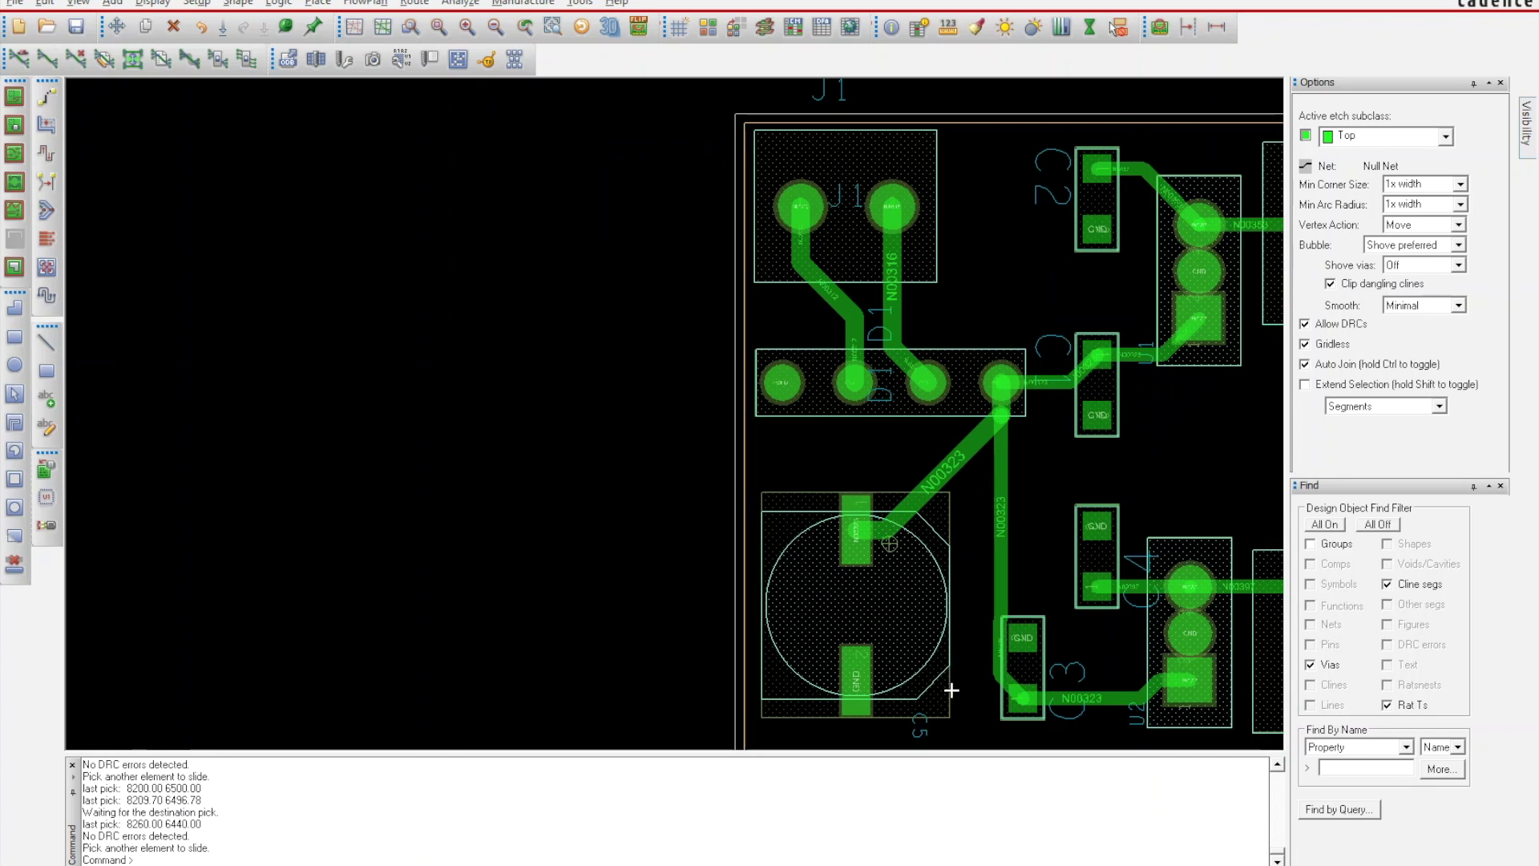
- Slide the long vertical N00323 segment above C3 toward C5 so it branches off the diagonal run below D1's fourth pin
click(1001, 613)
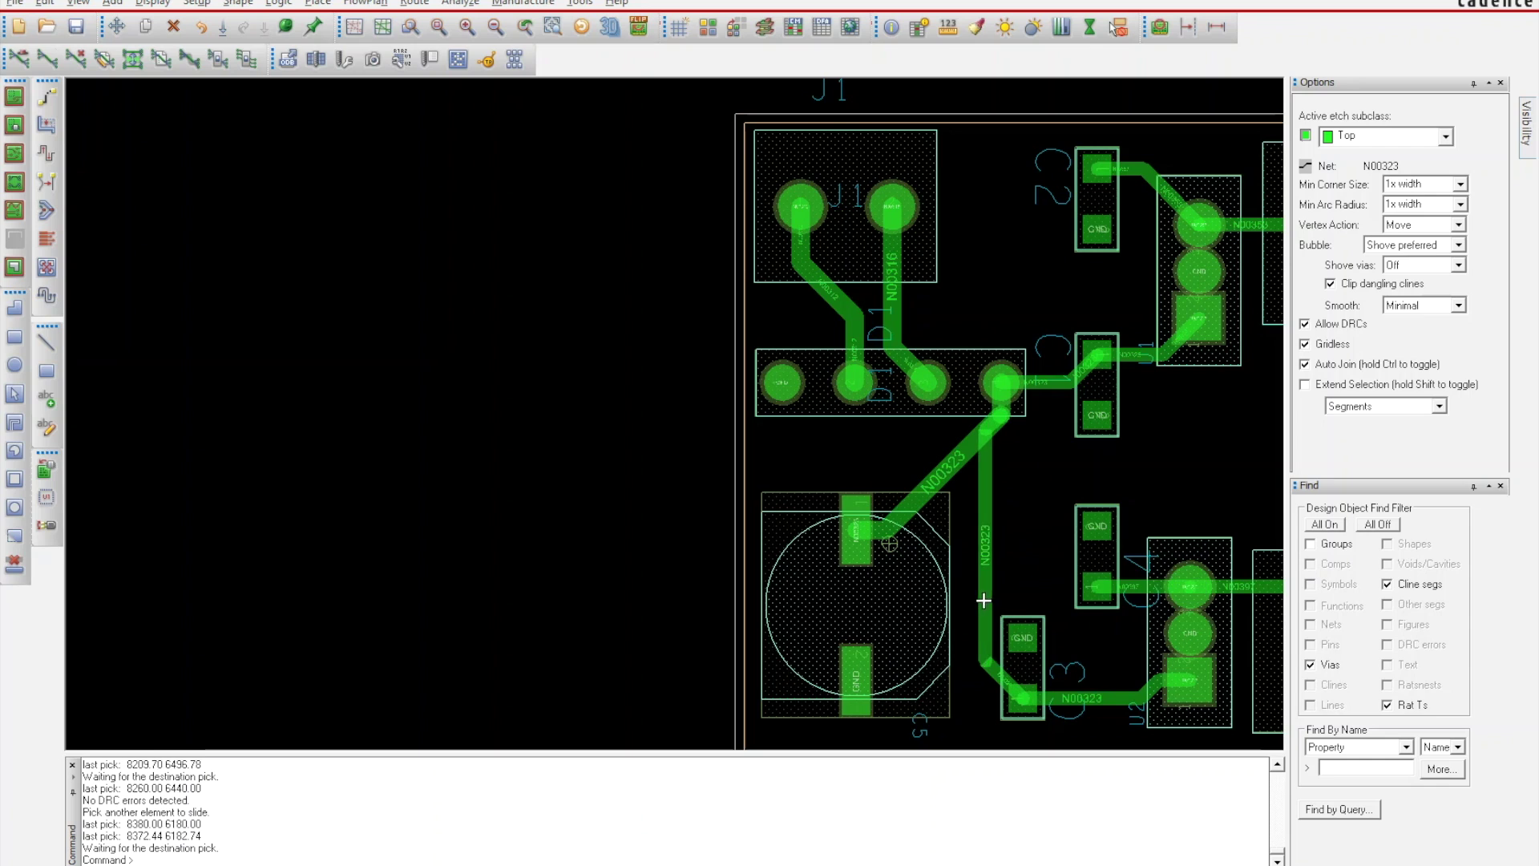
click(971, 612)
scroll(1139, 573, down, 2)
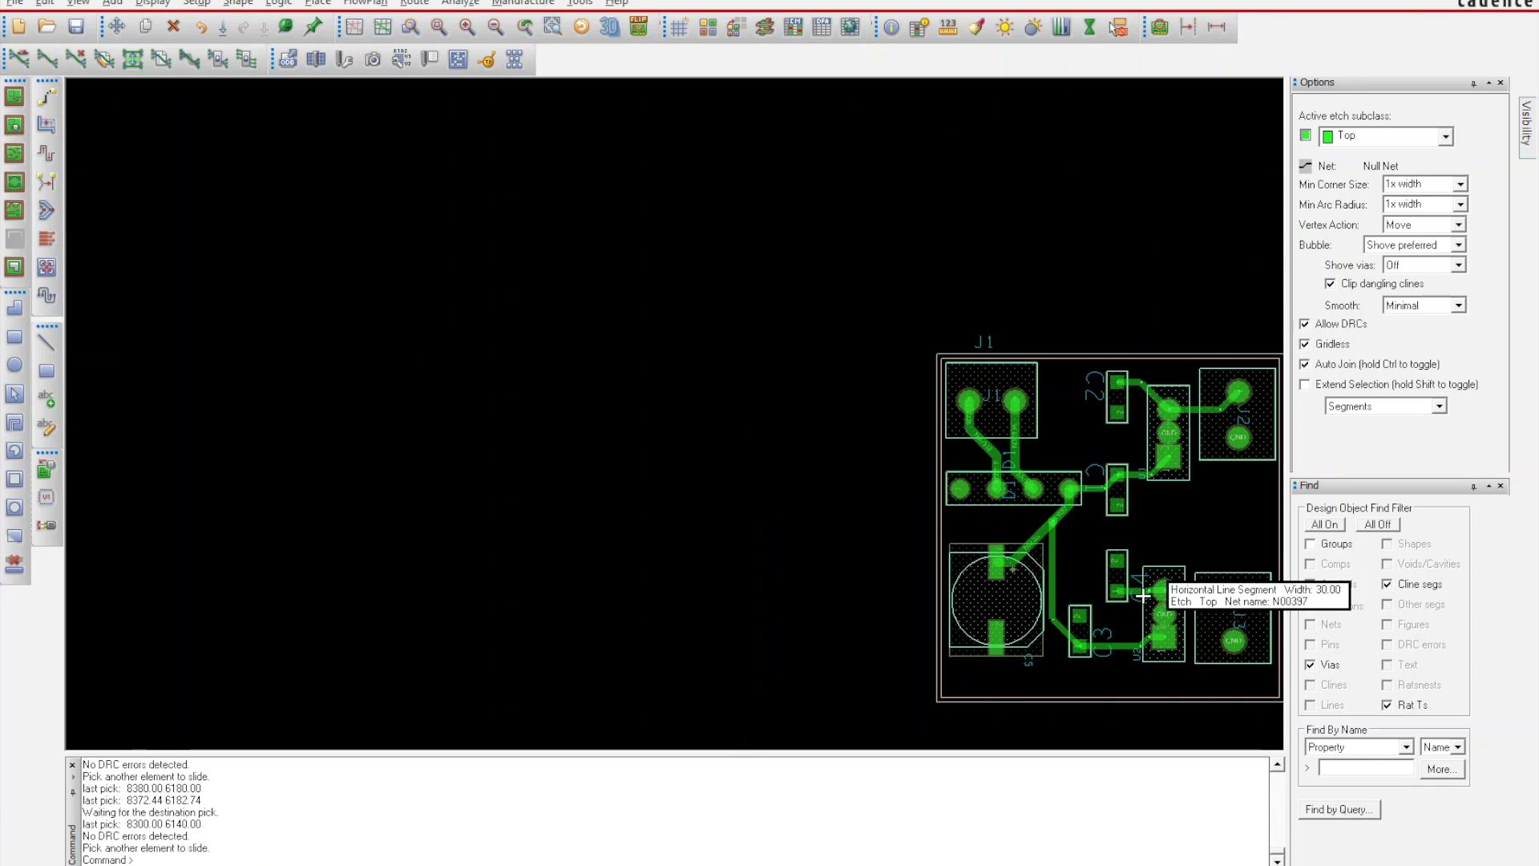
scroll(1127, 353, up, 2)
scroll(1206, 369, down, 1)
scroll(1202, 379, up, 1)
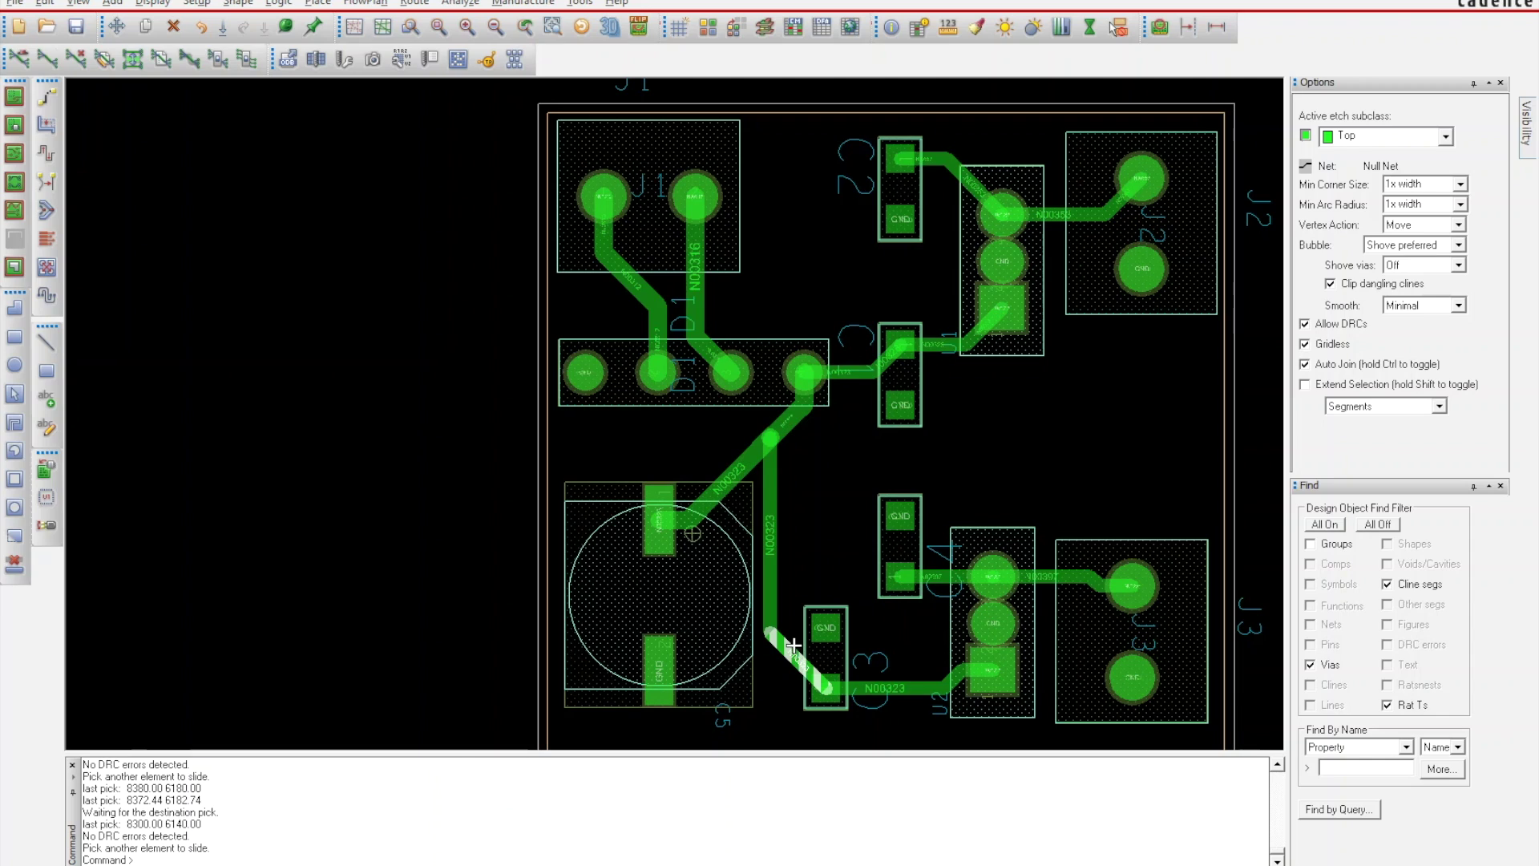
scroll(802, 645, down, 2)
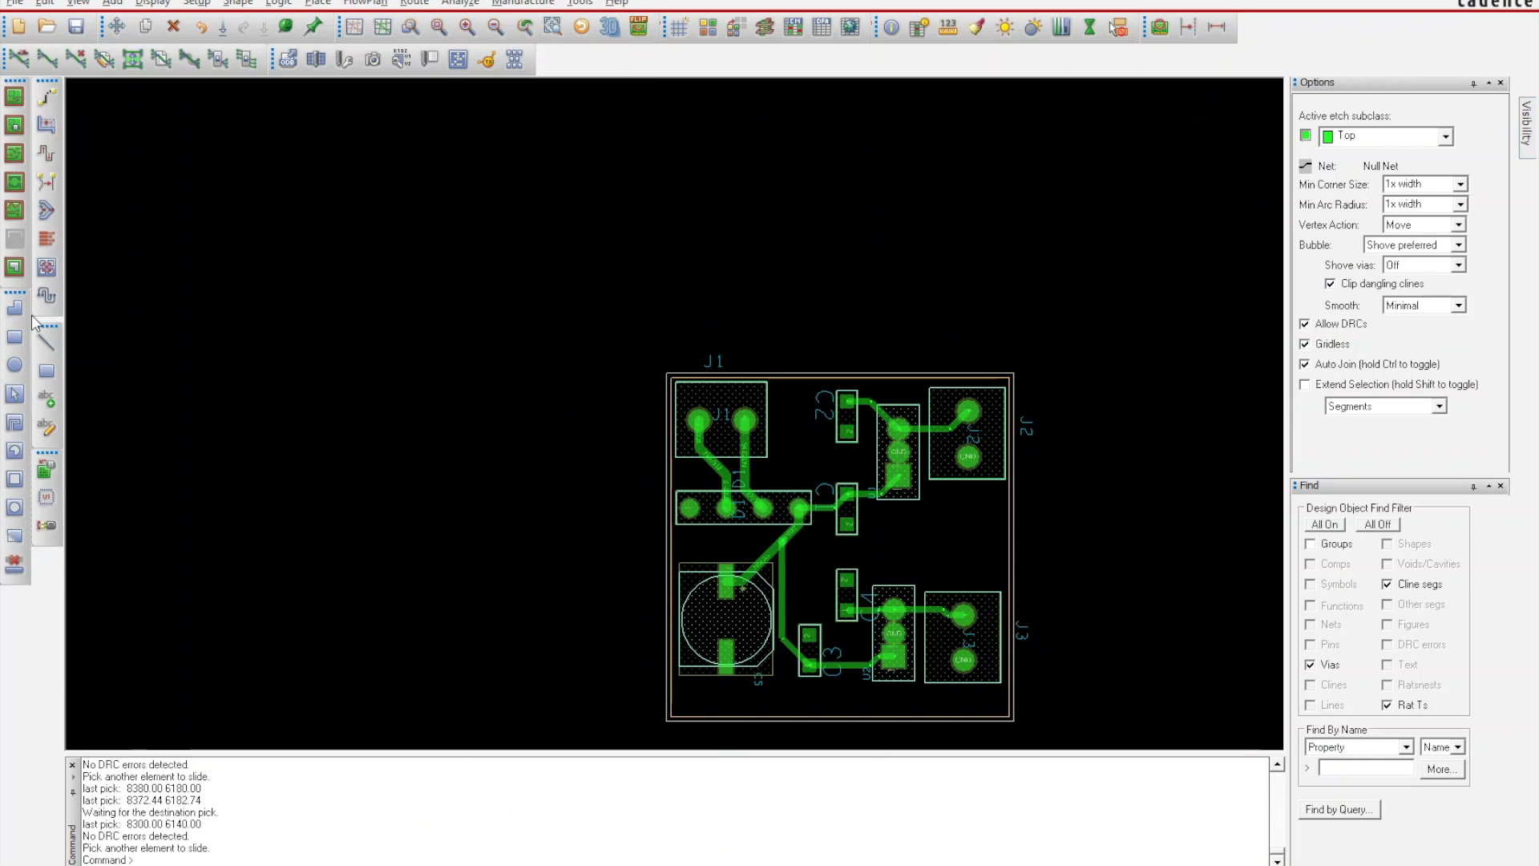
- Start a rectangular dynamic copper shape on the Top etch layer and assign it to the Gnd net
click(14, 334)
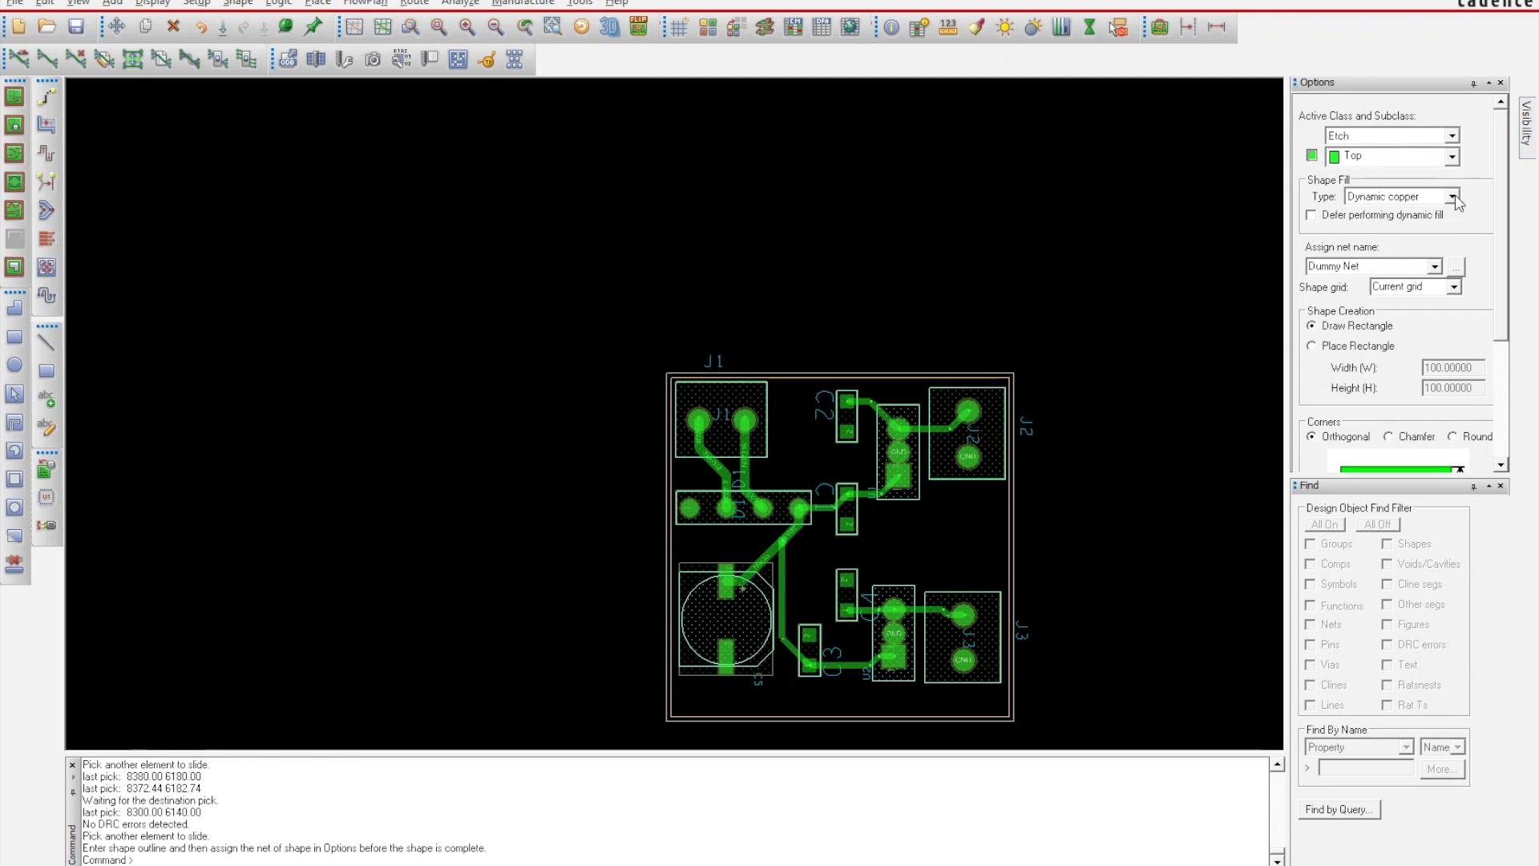
click(1456, 267)
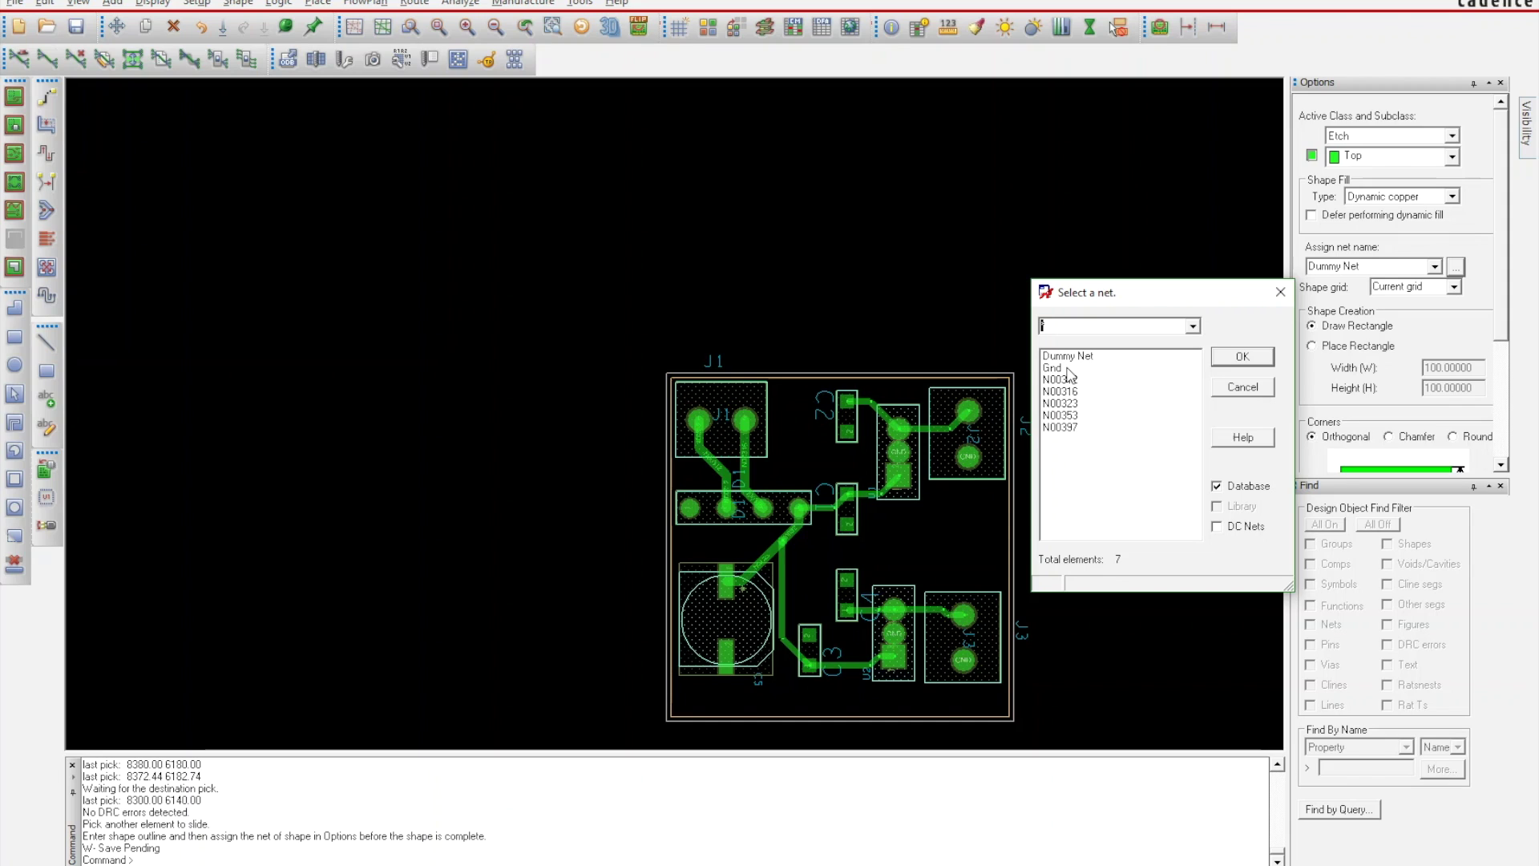
click(1060, 368)
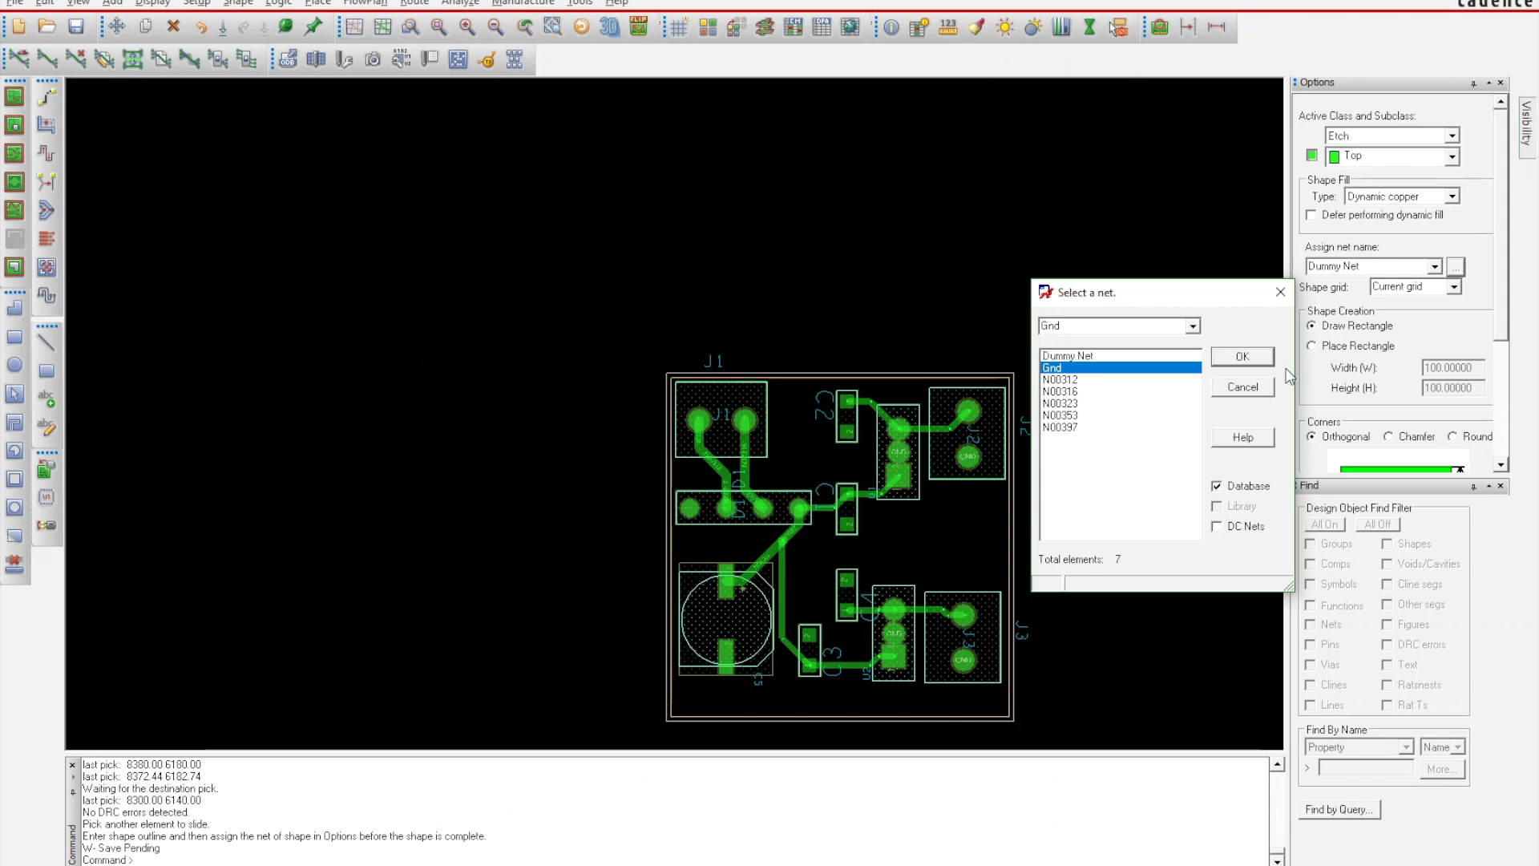
click(1257, 360)
- Draw the copper rectangle over the inner board outline, from its upper-left corner (7820, 7180) to its lower-right corner (9280, 5720)
scroll(653, 436, up, 5)
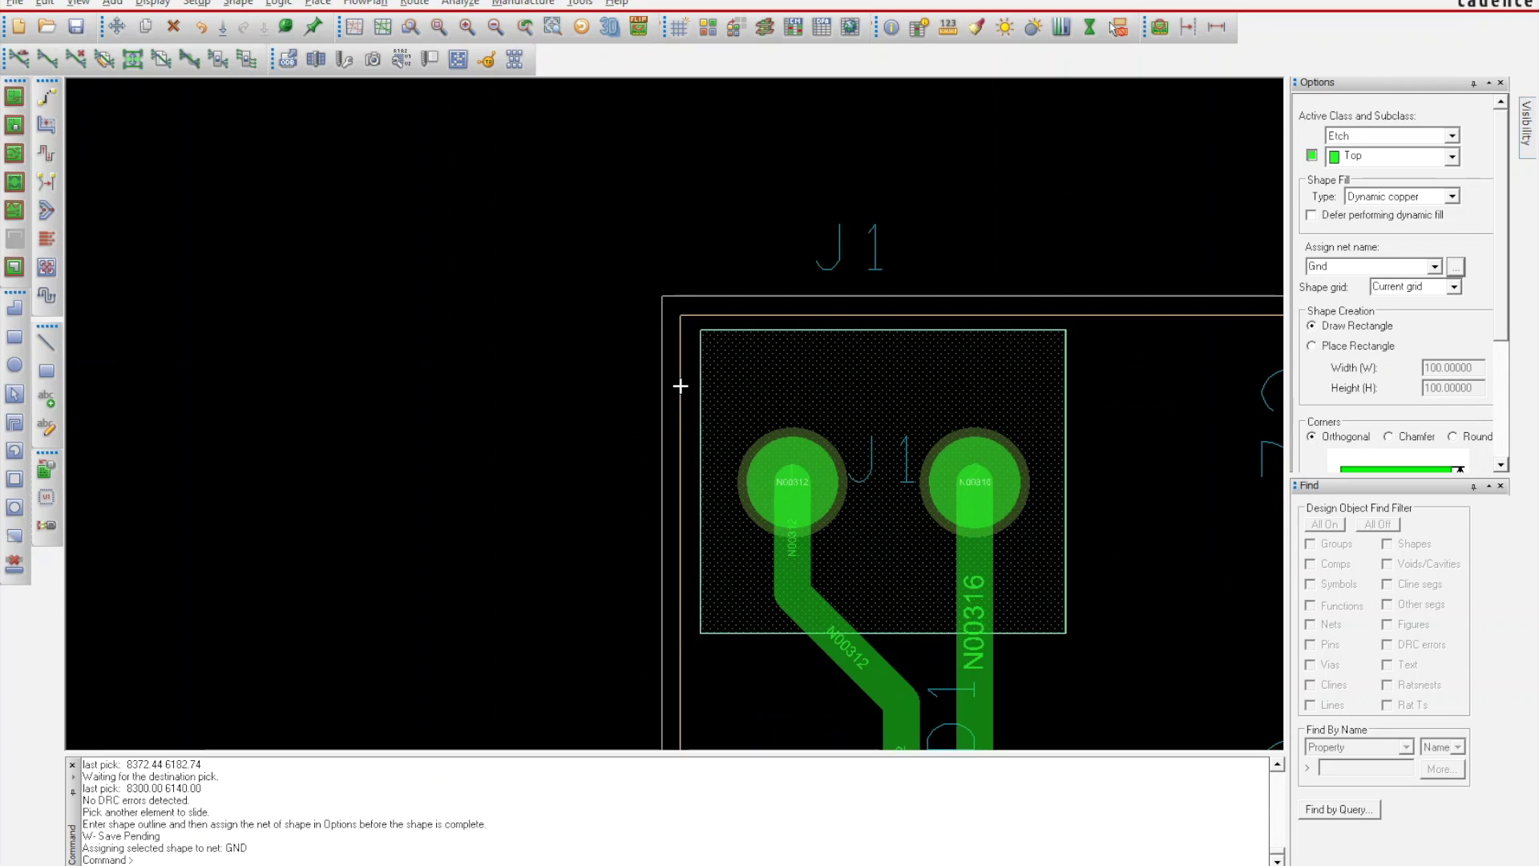
scroll(650, 348, up, 1)
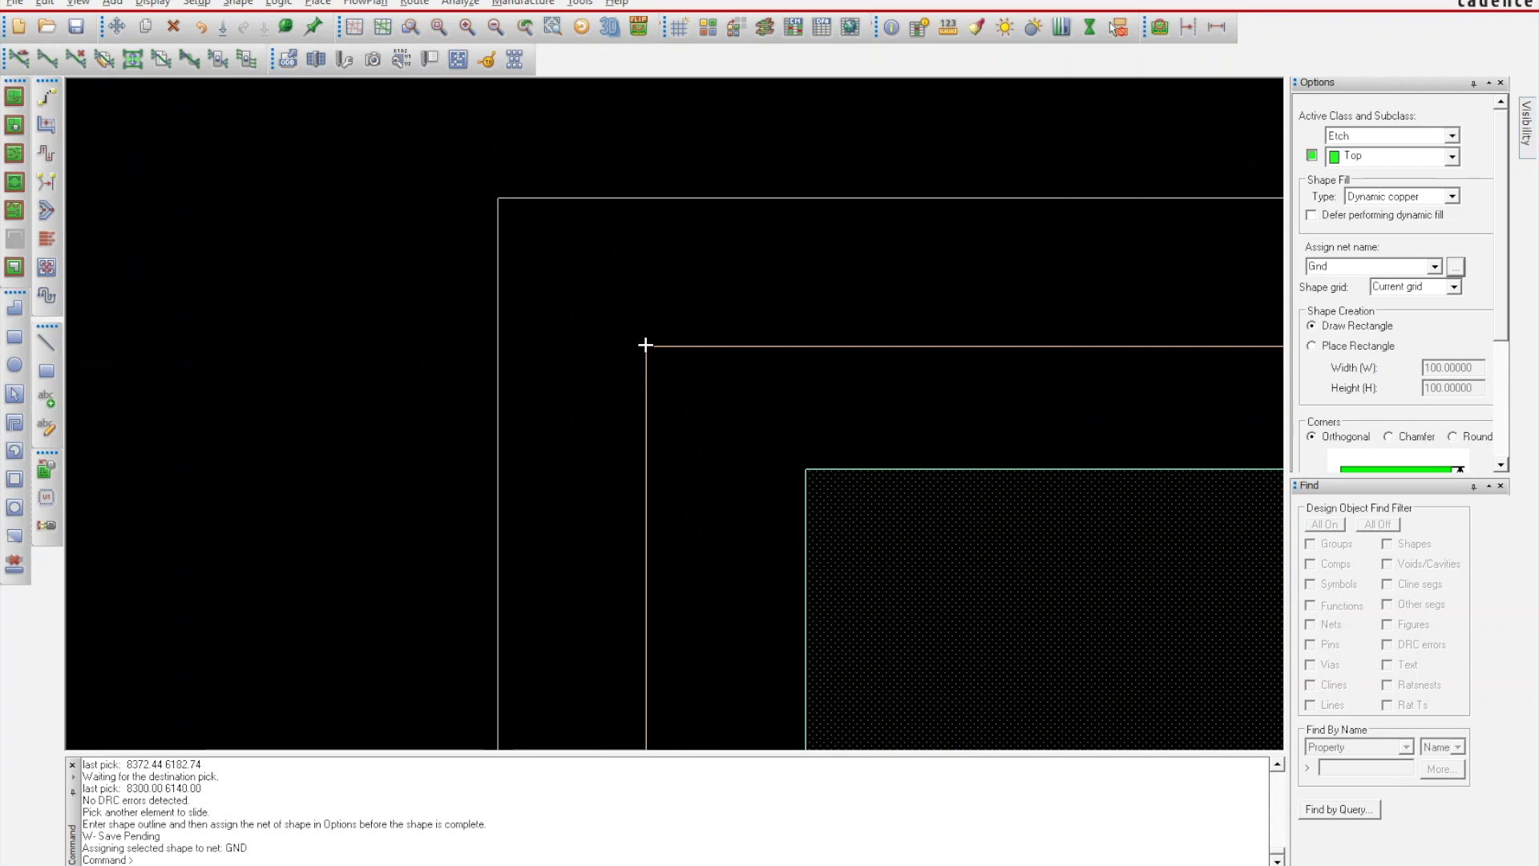
click(646, 346)
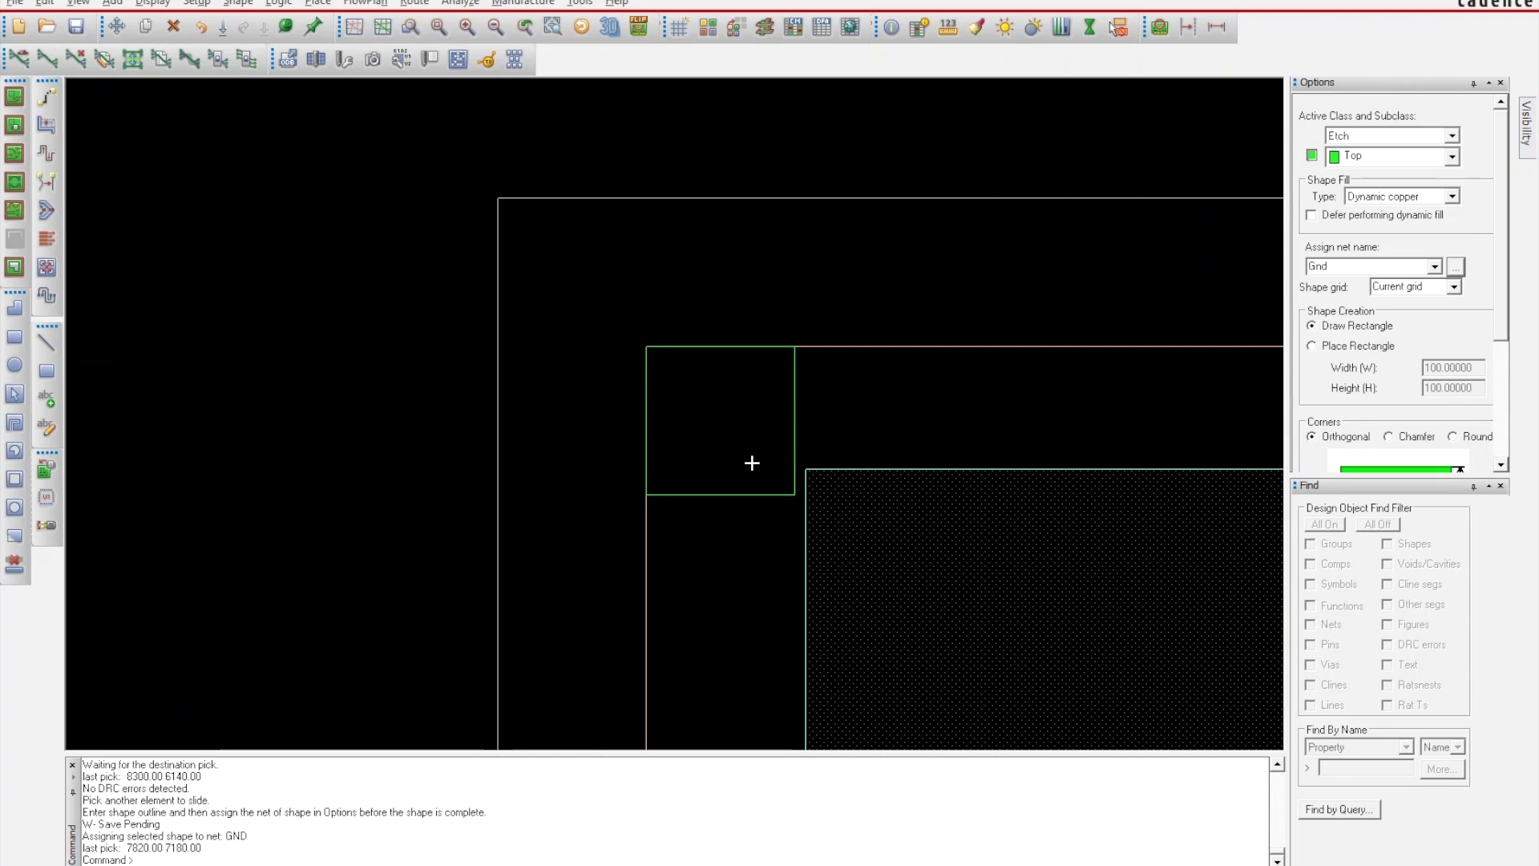
scroll(746, 449, down, 4)
scroll(812, 517, down, 3)
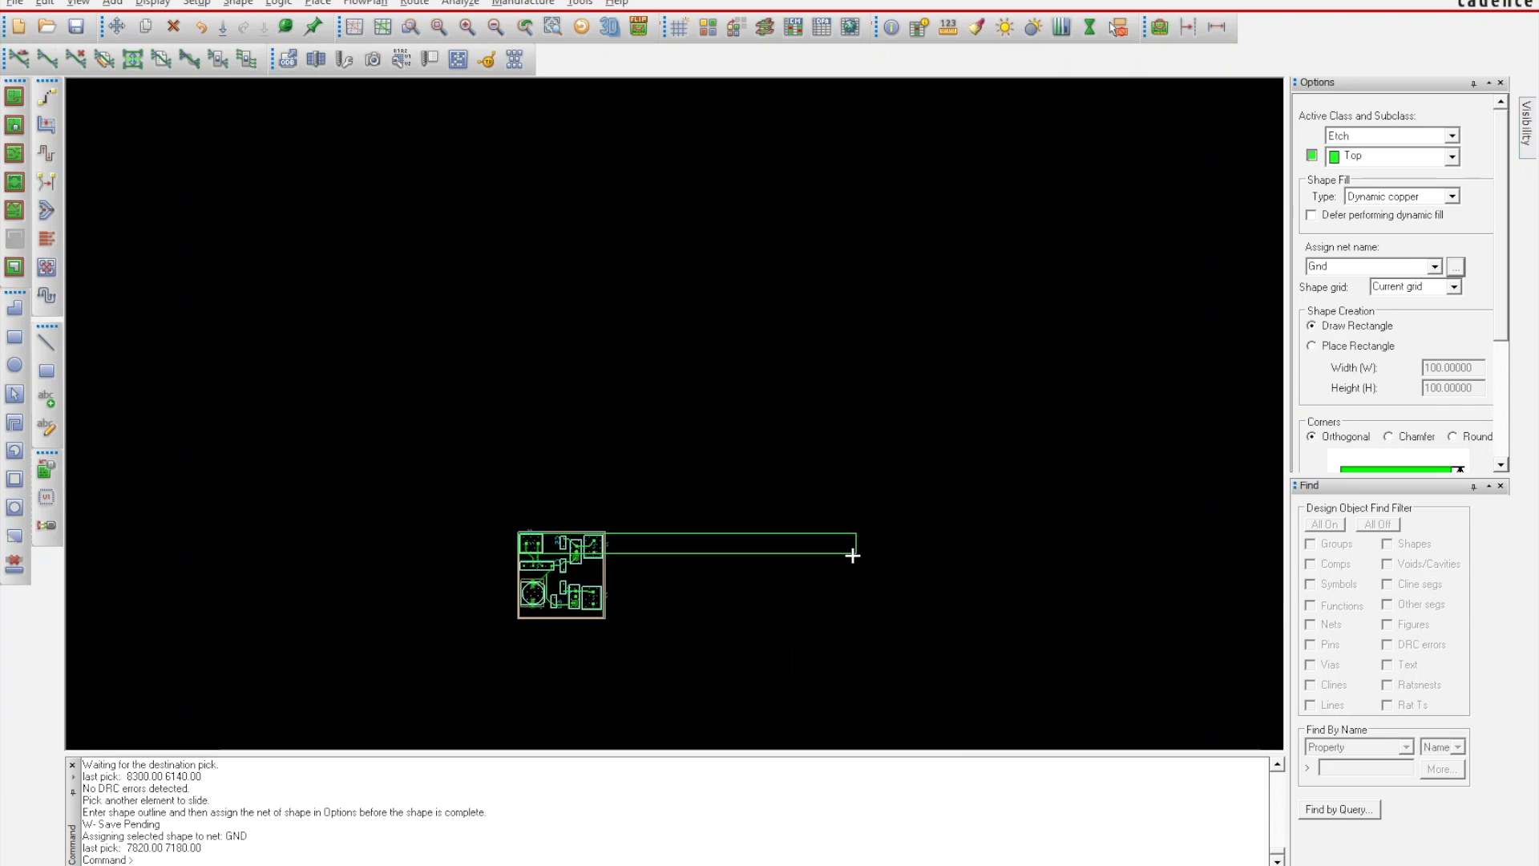
scroll(615, 598, up, 2)
scroll(615, 598, up, 2)
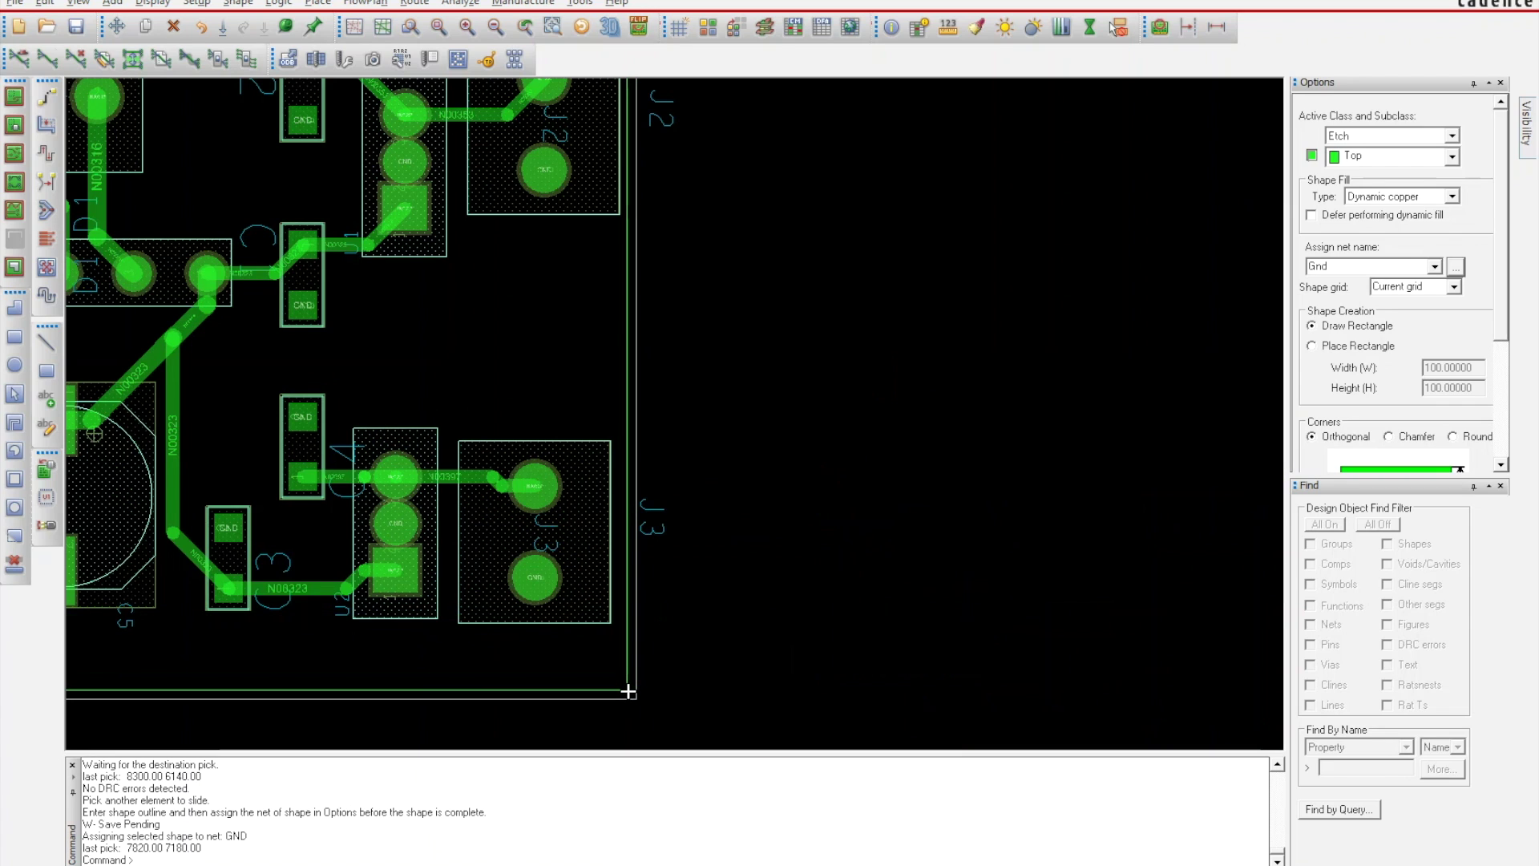
click(628, 691)
scroll(274, 571, down, 2)
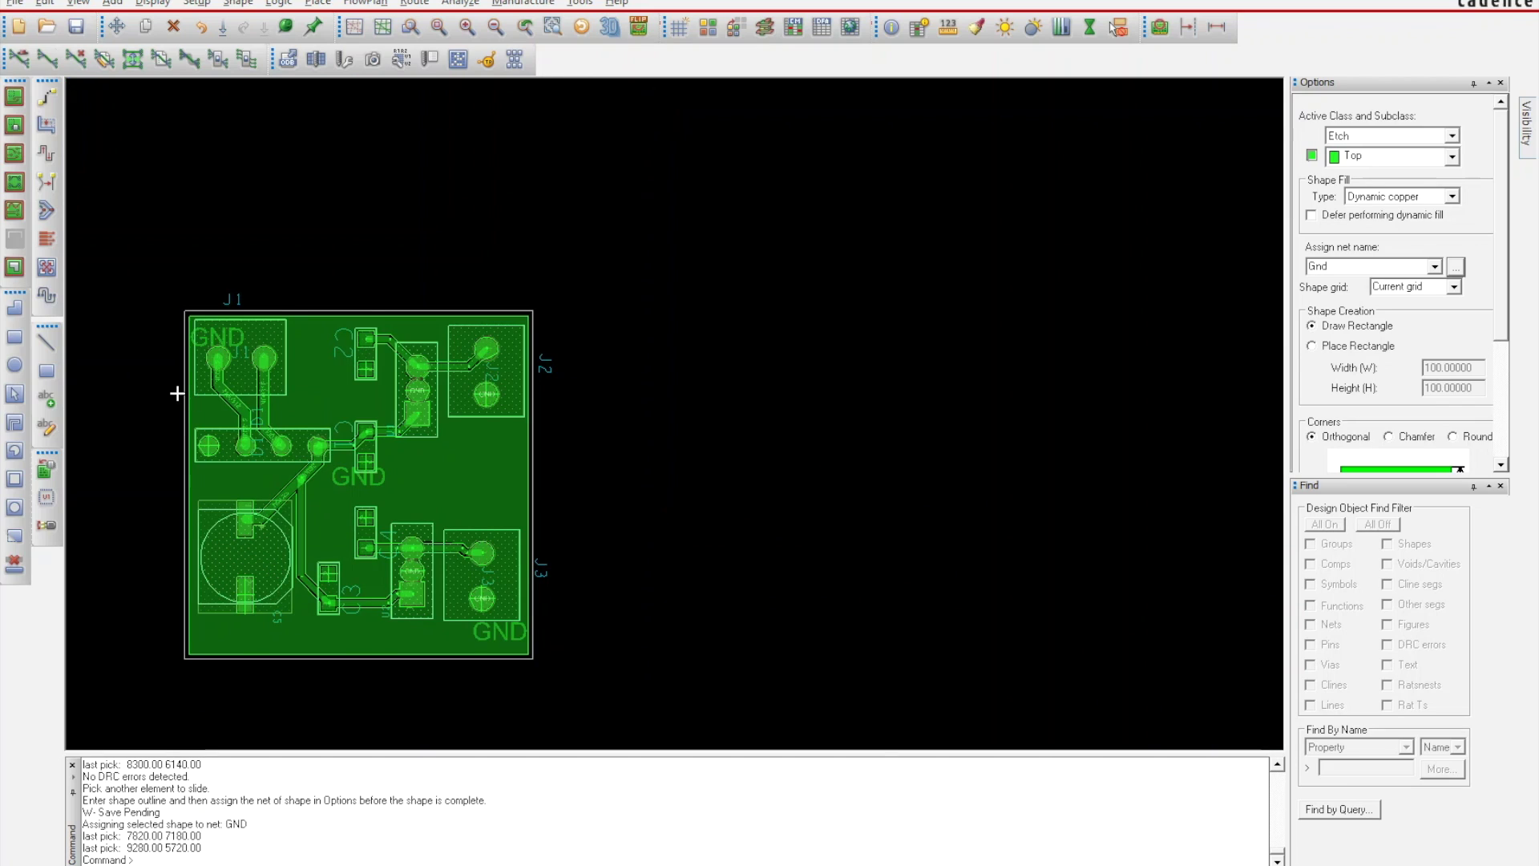
- Examine how the copper pour connects to the GND pins of J2 and J3 and clears the surrounding traces
scroll(177, 392, up, 2)
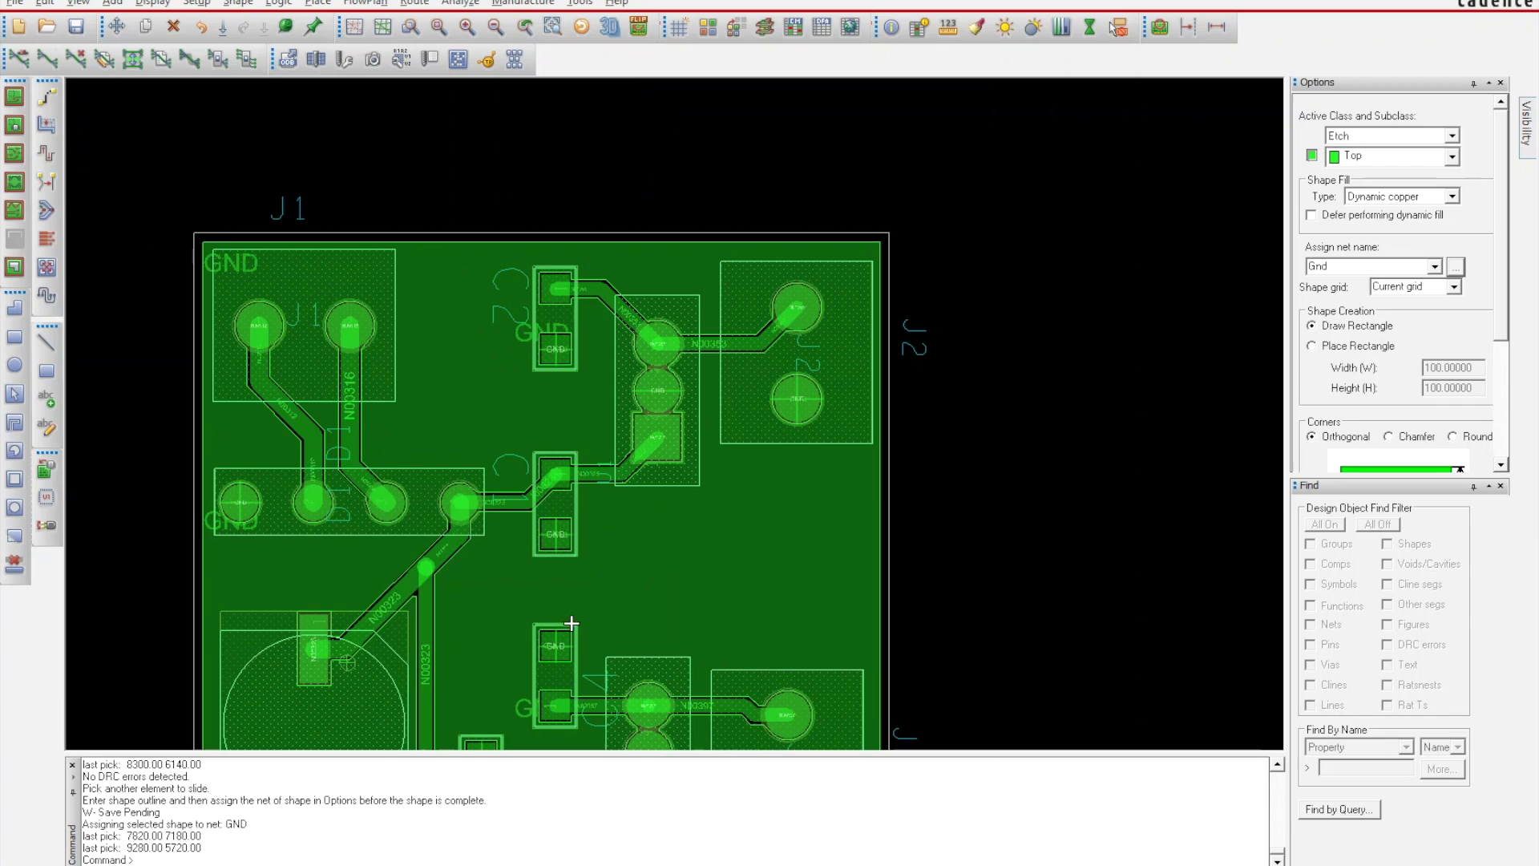
scroll(729, 388, up, 2)
scroll(773, 367, up, 2)
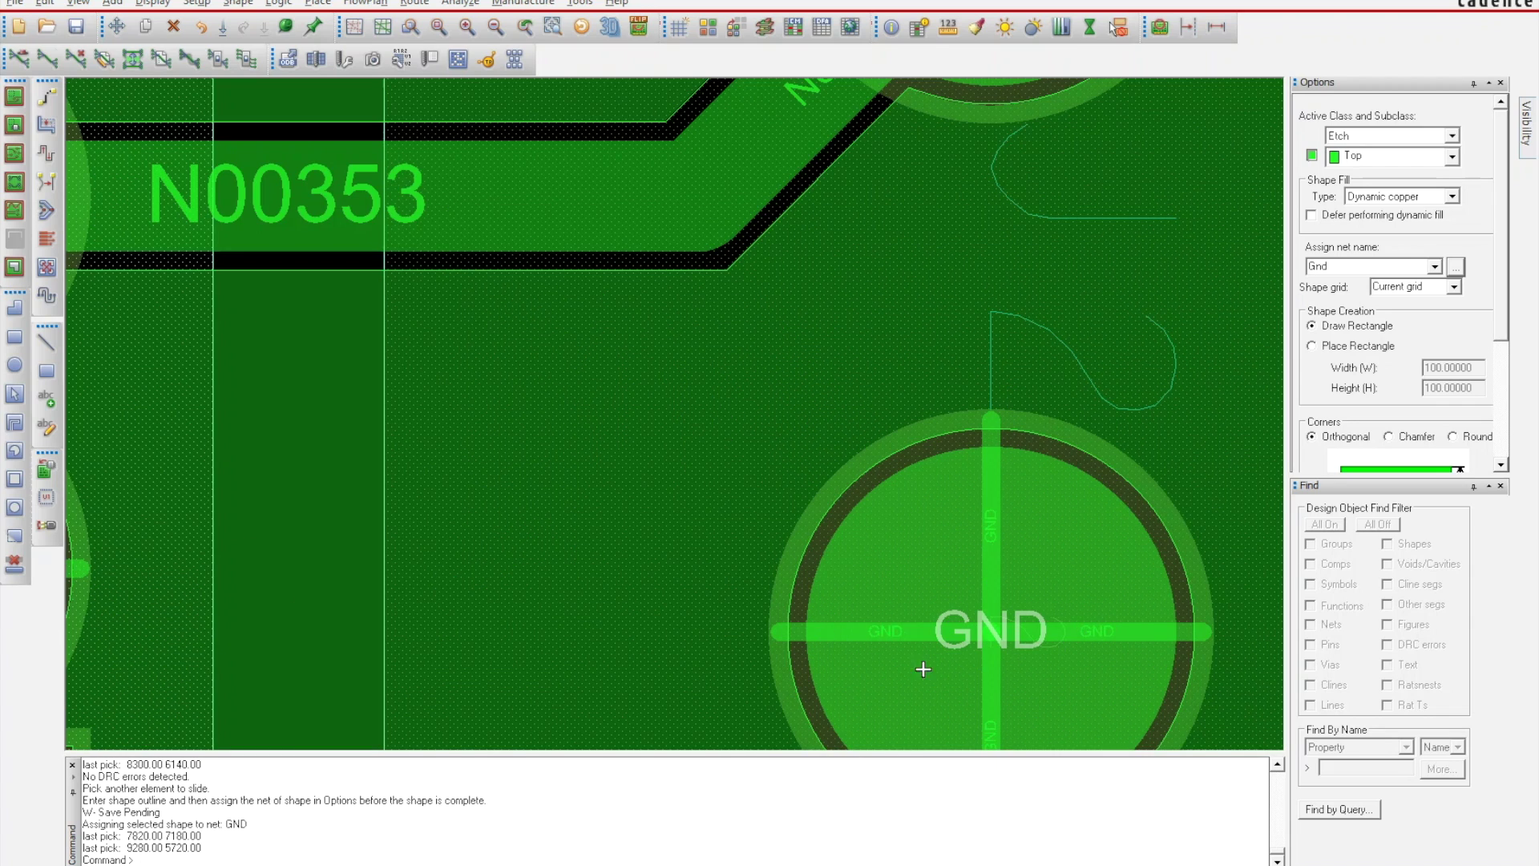
scroll(711, 550, down, 2)
scroll(713, 551, down, 2)
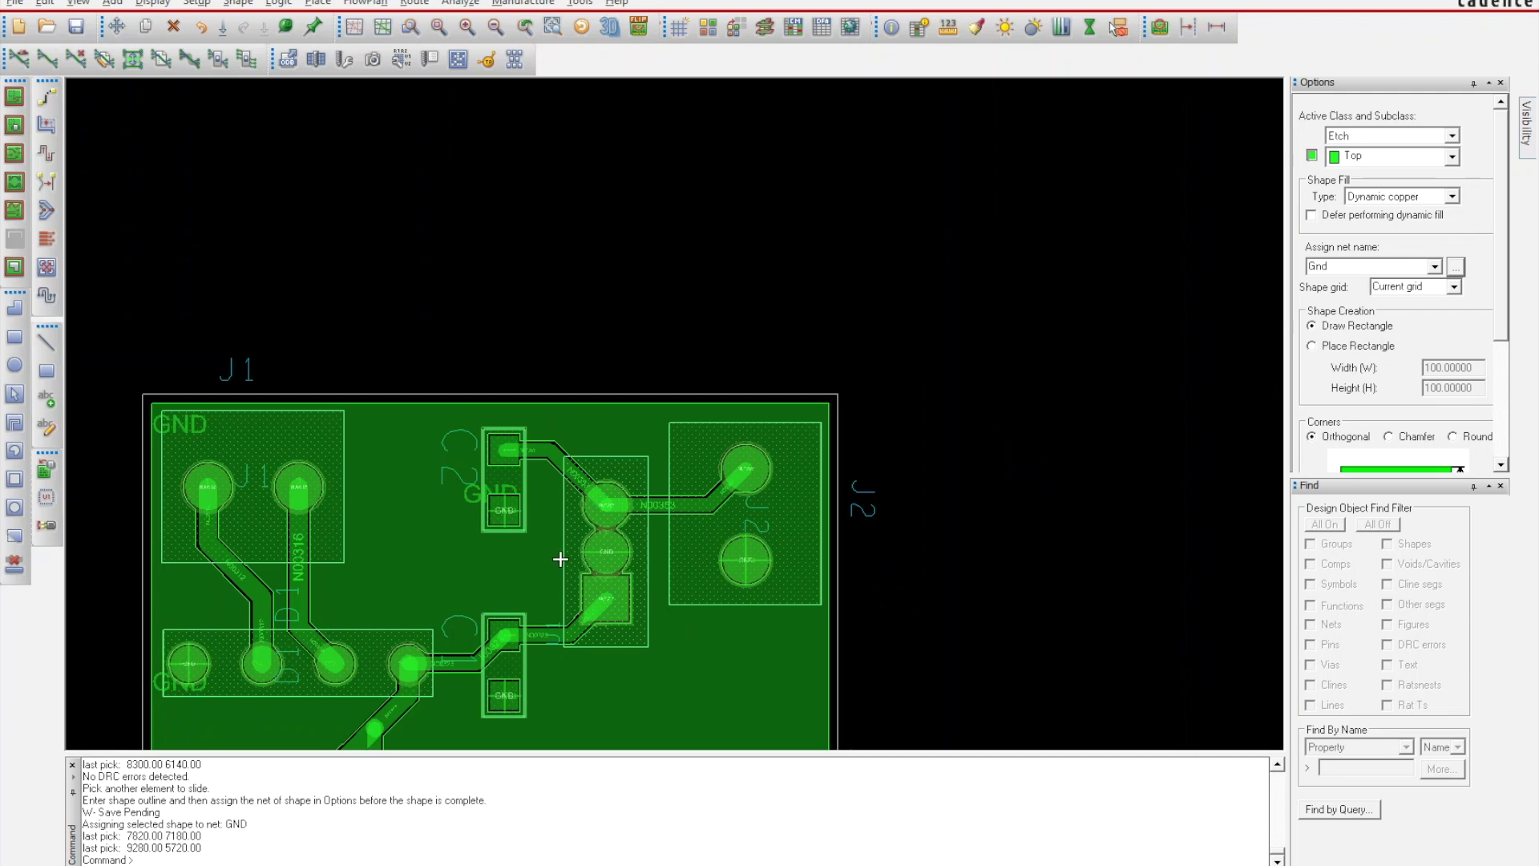
middle_drag(271, 546, 368, 464)
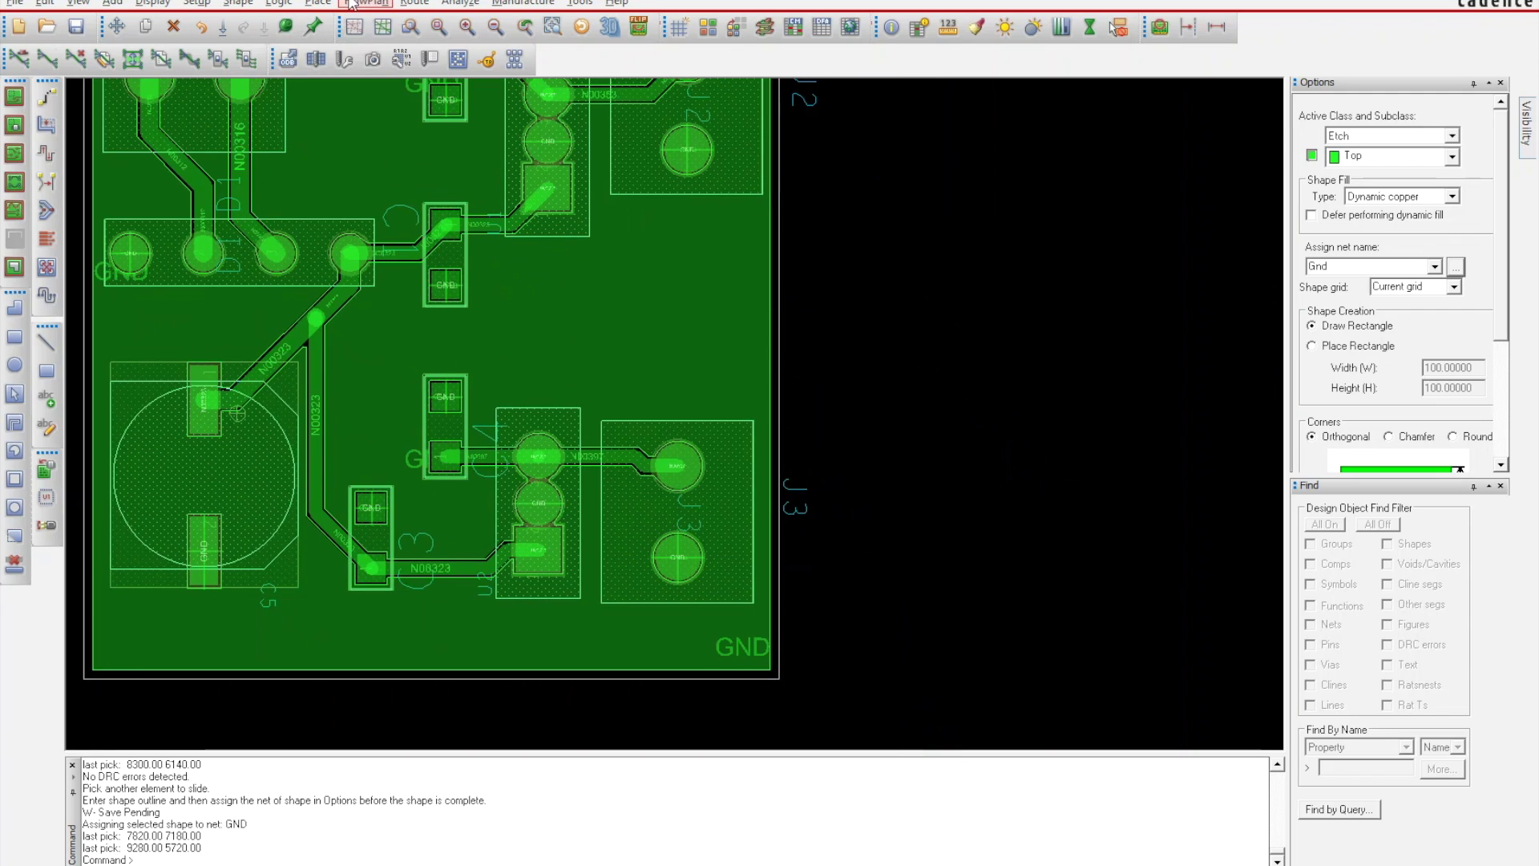
scroll(677, 554, up, 4)
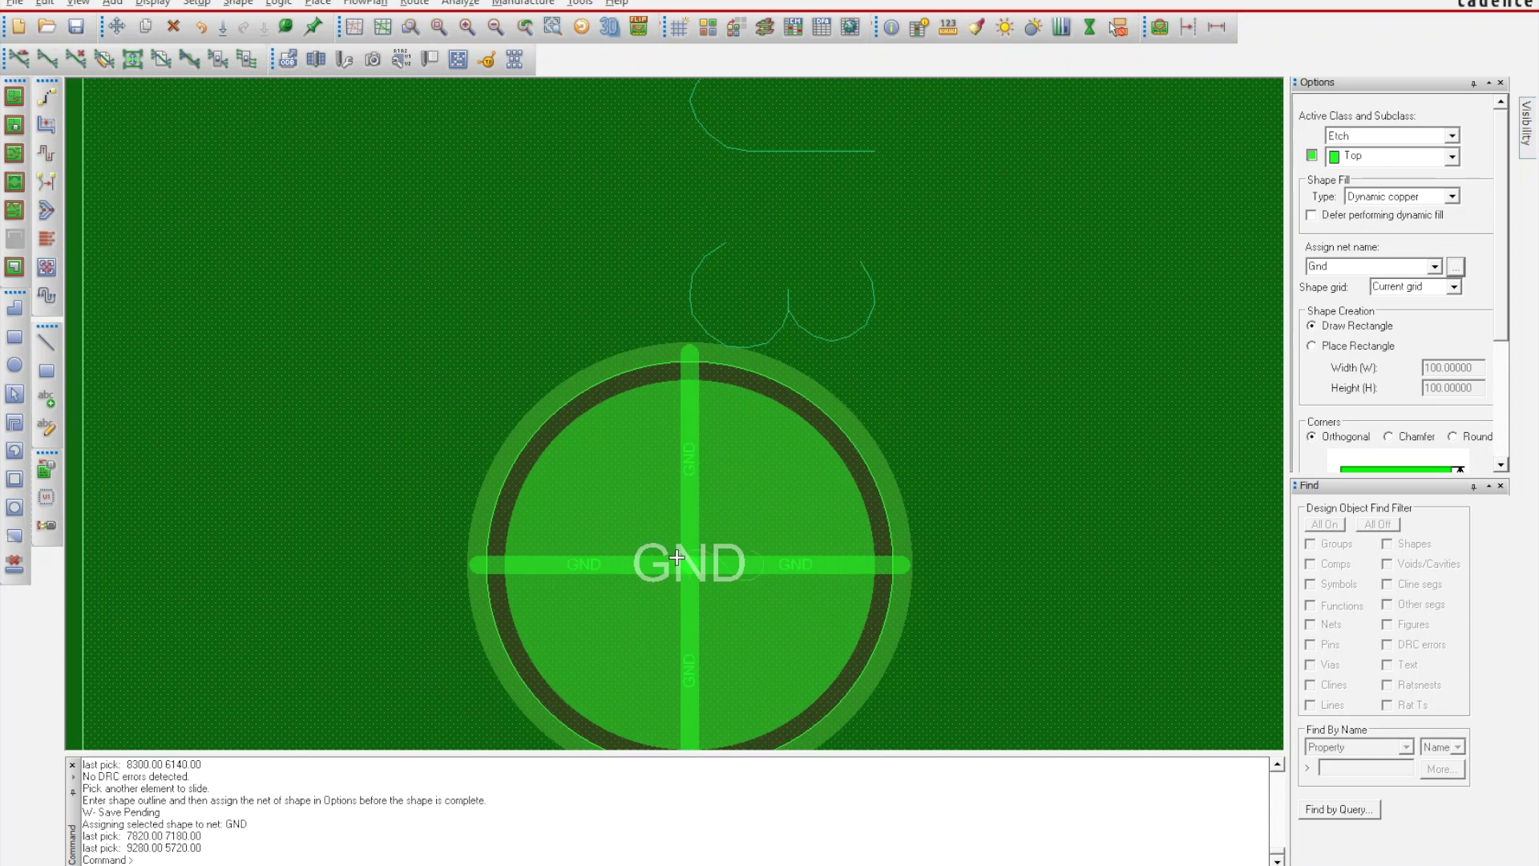
scroll(677, 554, down, 2)
scroll(663, 471, down, 2)
scroll(464, 449, down, 3)
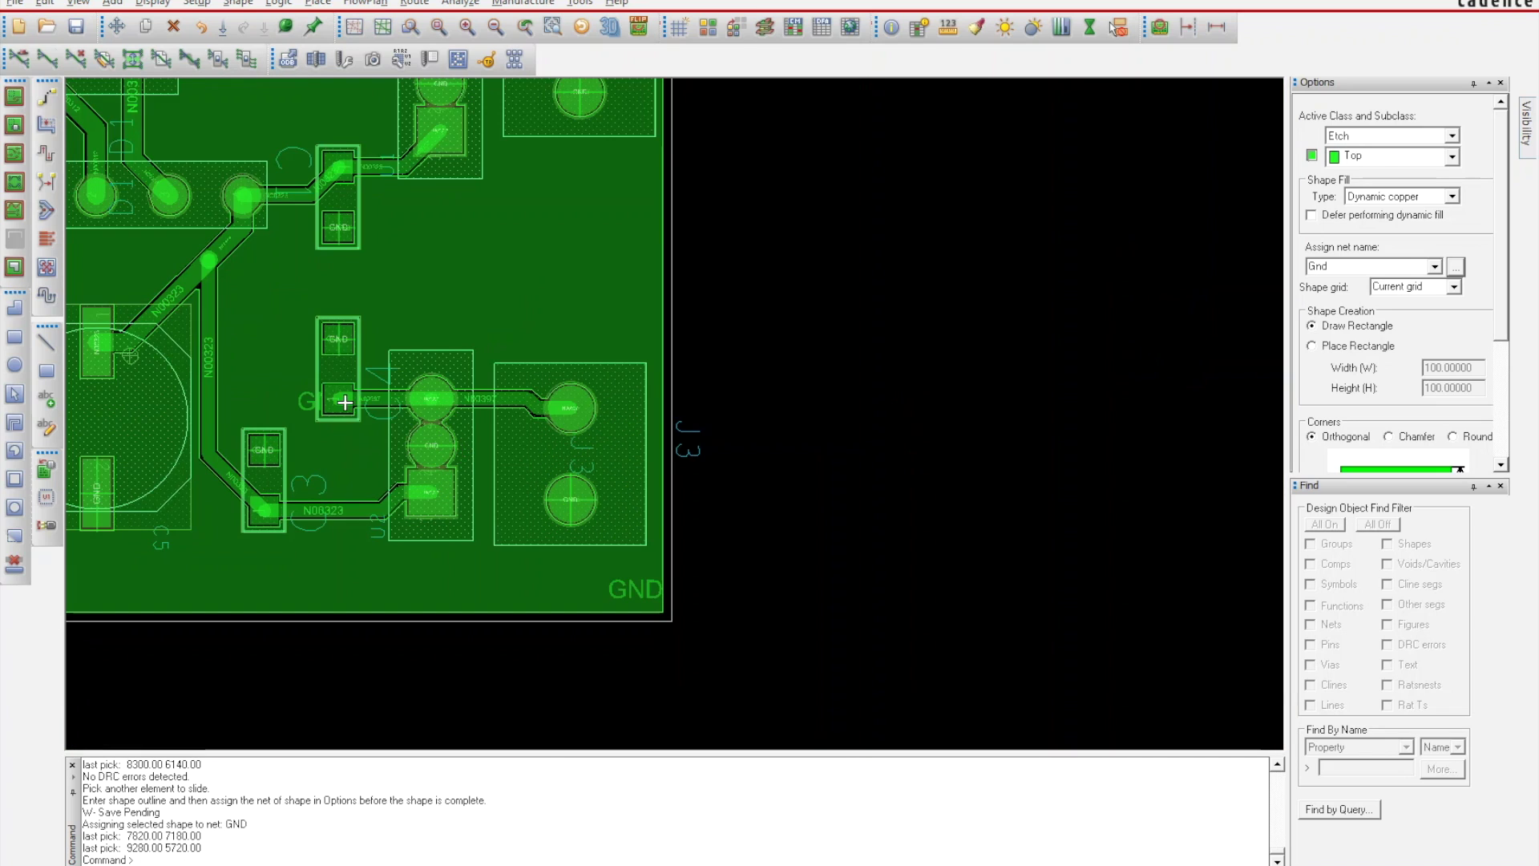
- Set the thermal width oversize to 20 in the global dynamic shape parameters and apply it to the pour
click(254, 4)
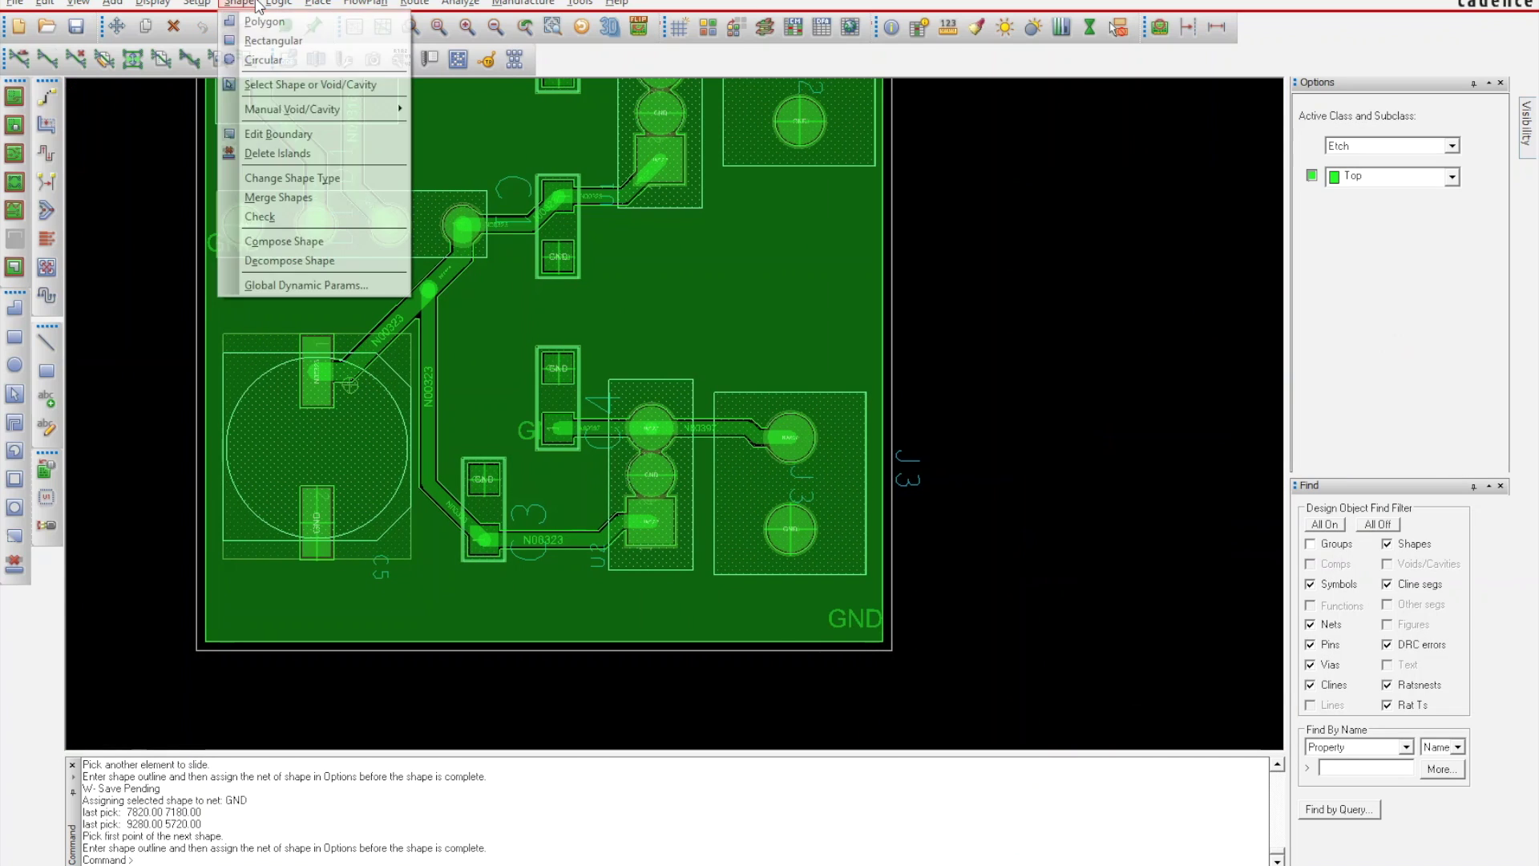
click(315, 286)
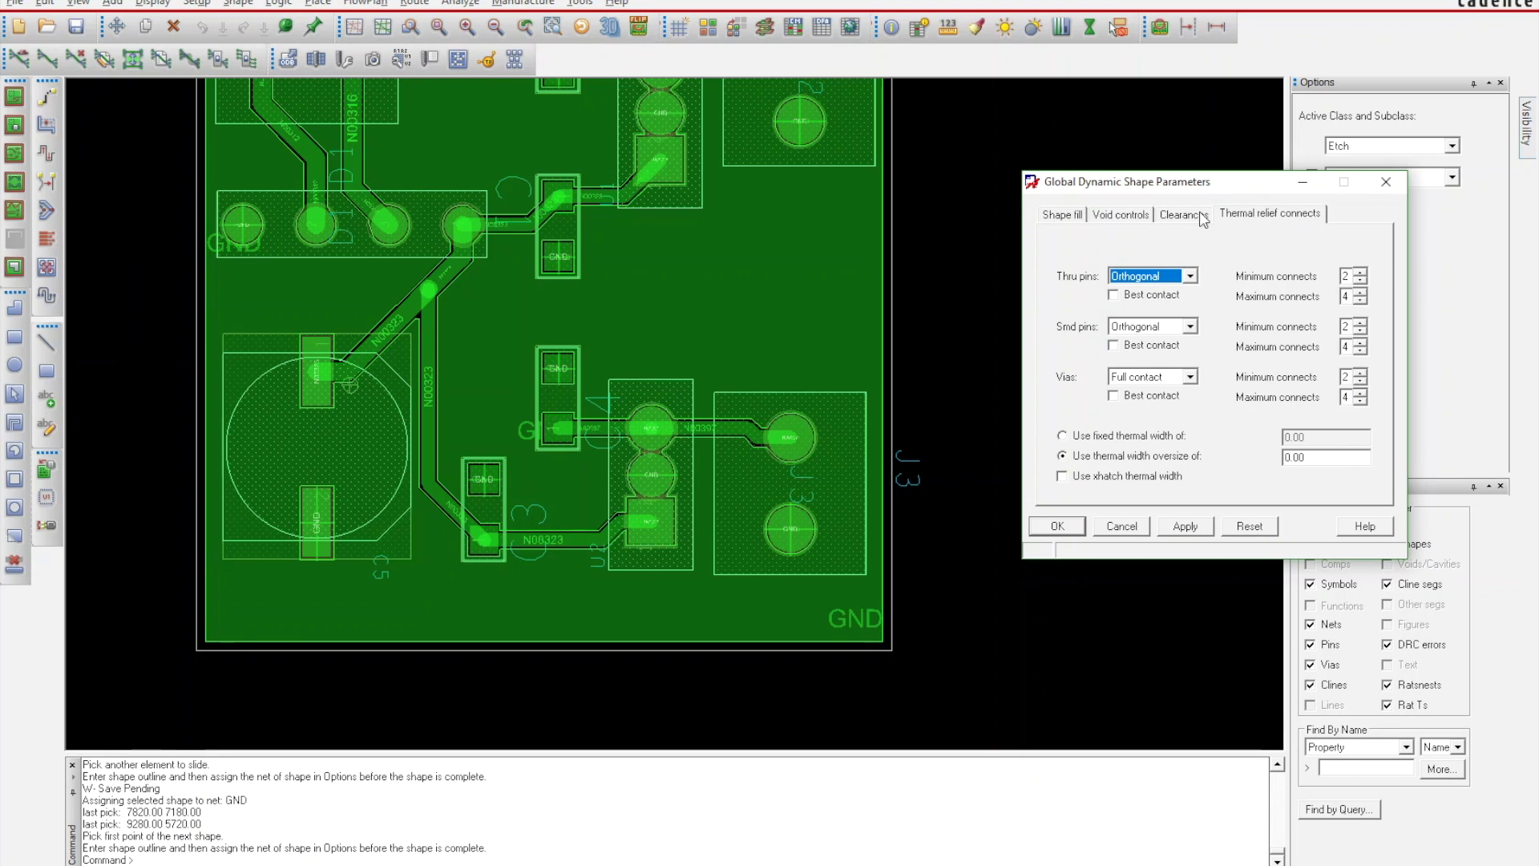
double_click(1293, 456)
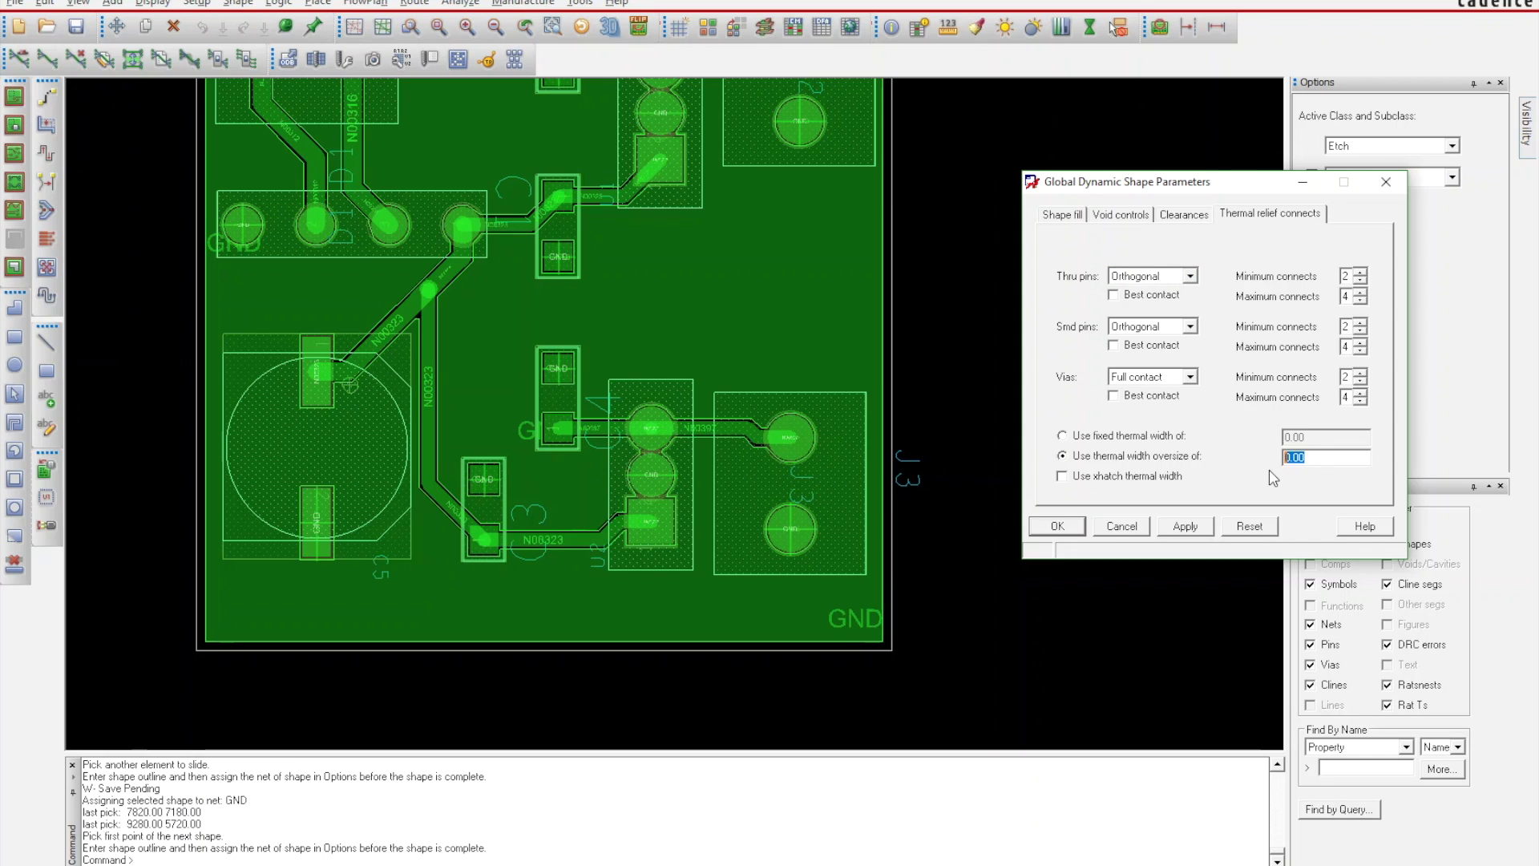
text(20)
key(Tab)
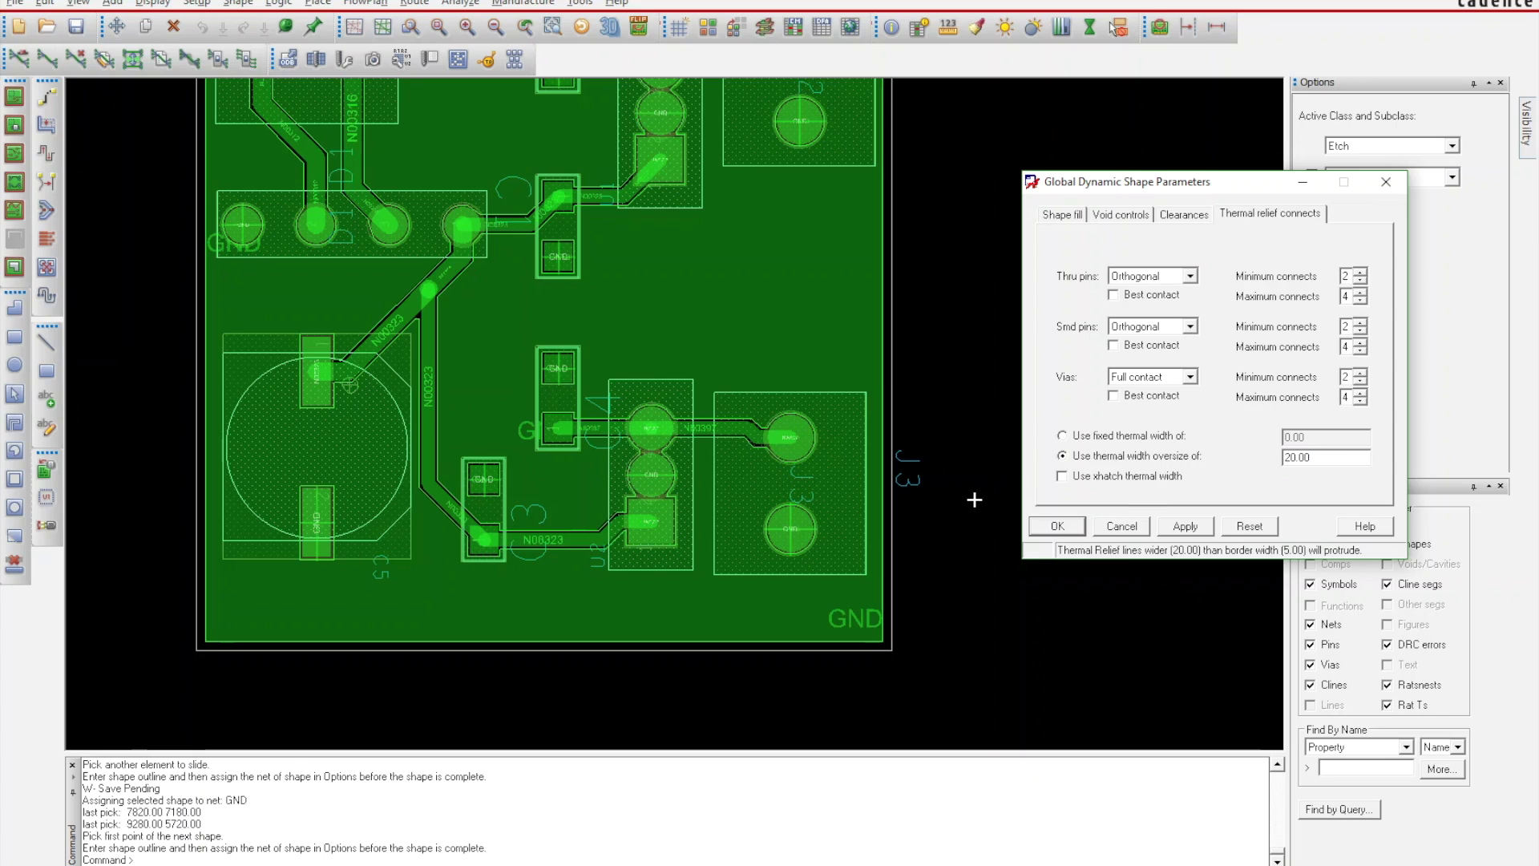
click(1183, 526)
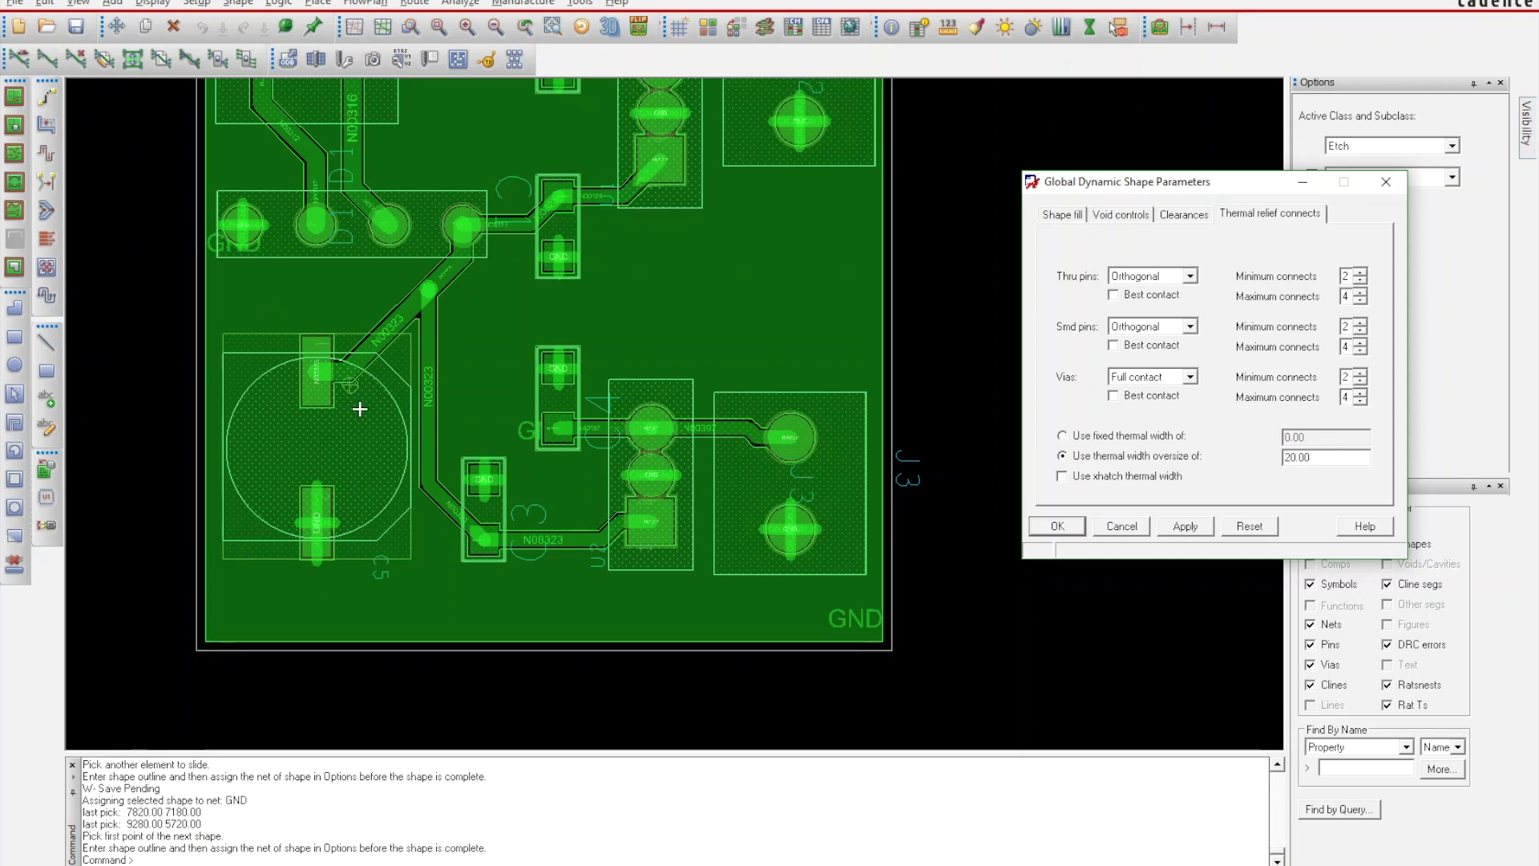
scroll(864, 561, up, 5)
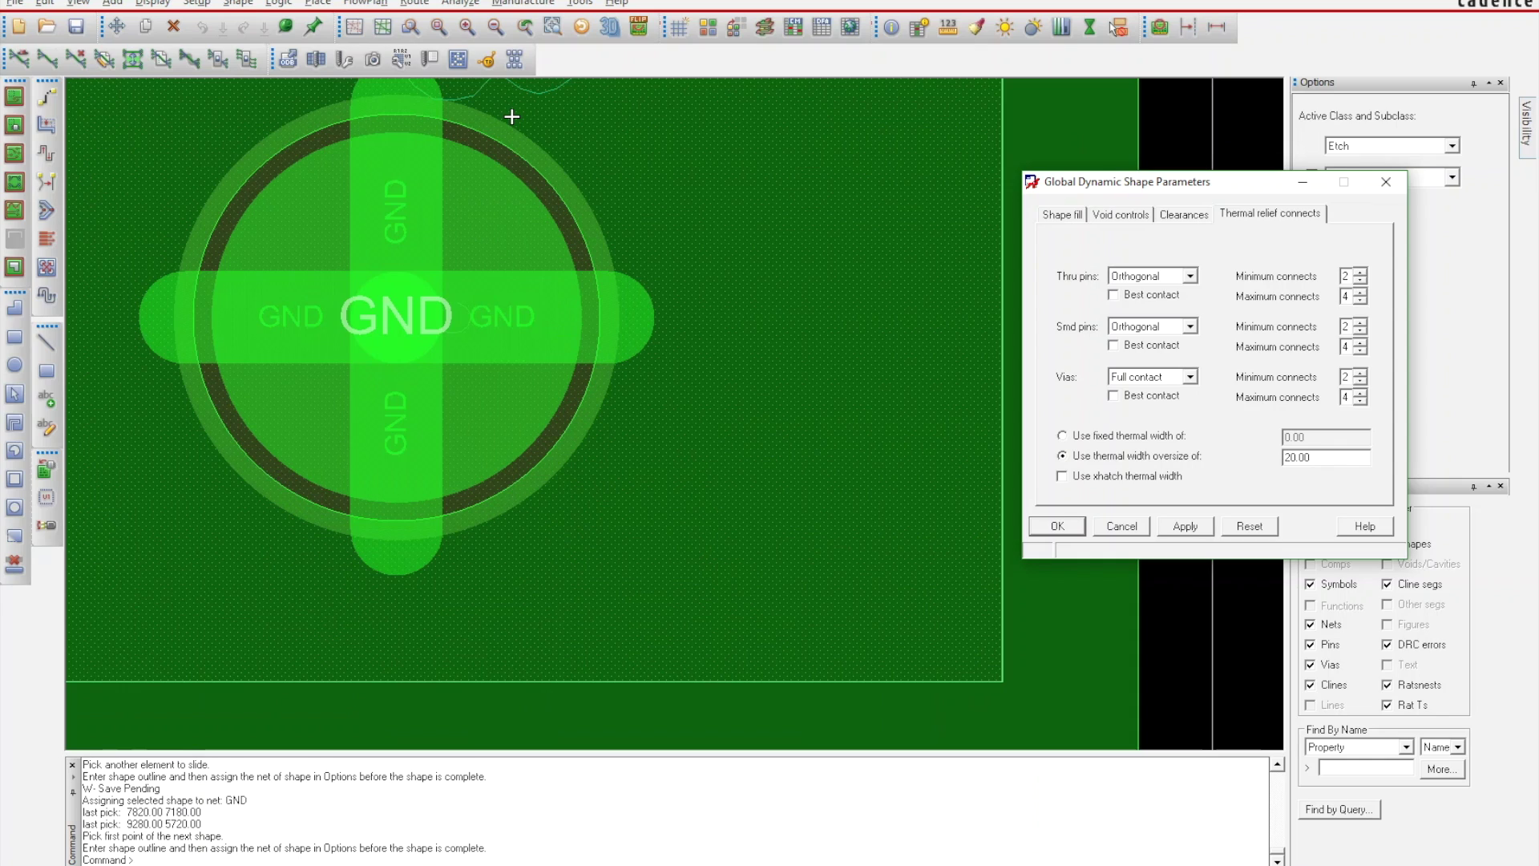
- Set the dynamic shape clearance oversize values for thru pins, SMD pins and vias to 10.00
click(1181, 222)
scroll(707, 290, down, 3)
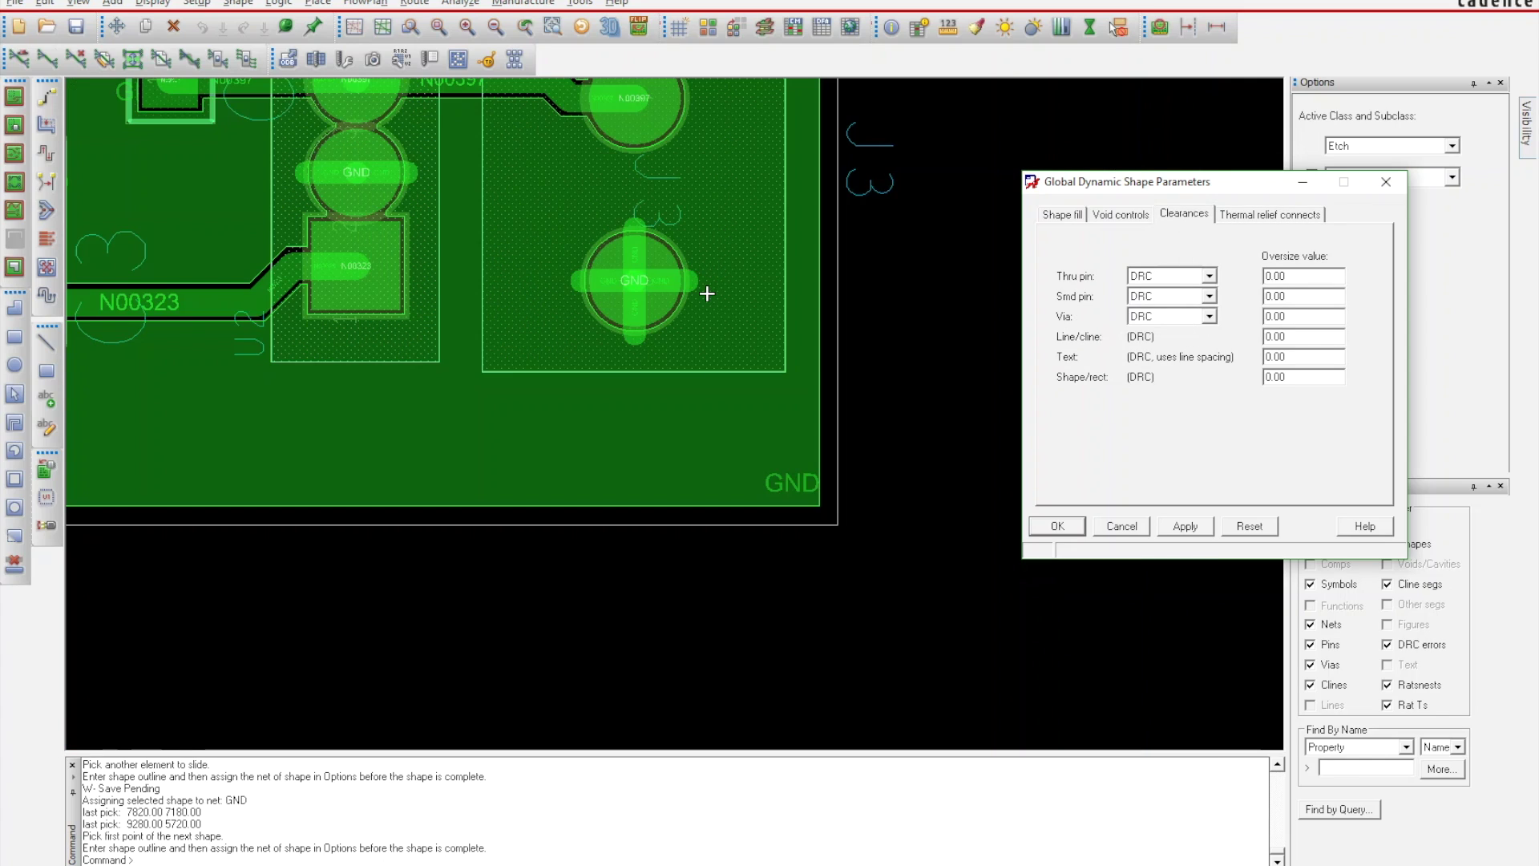
scroll(671, 295, down, 2)
key(Up)
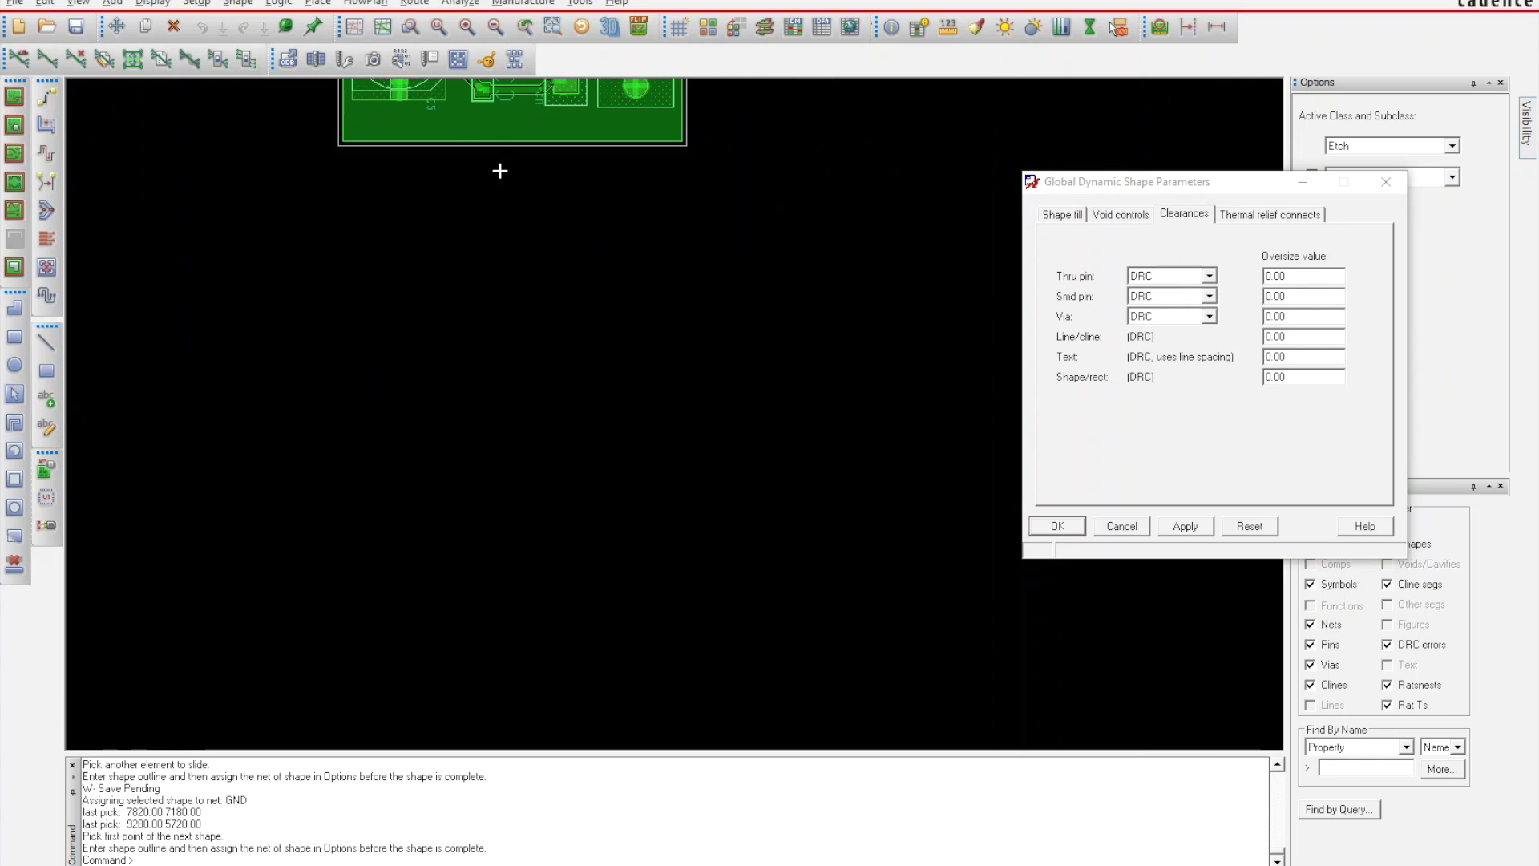
click(1315, 276)
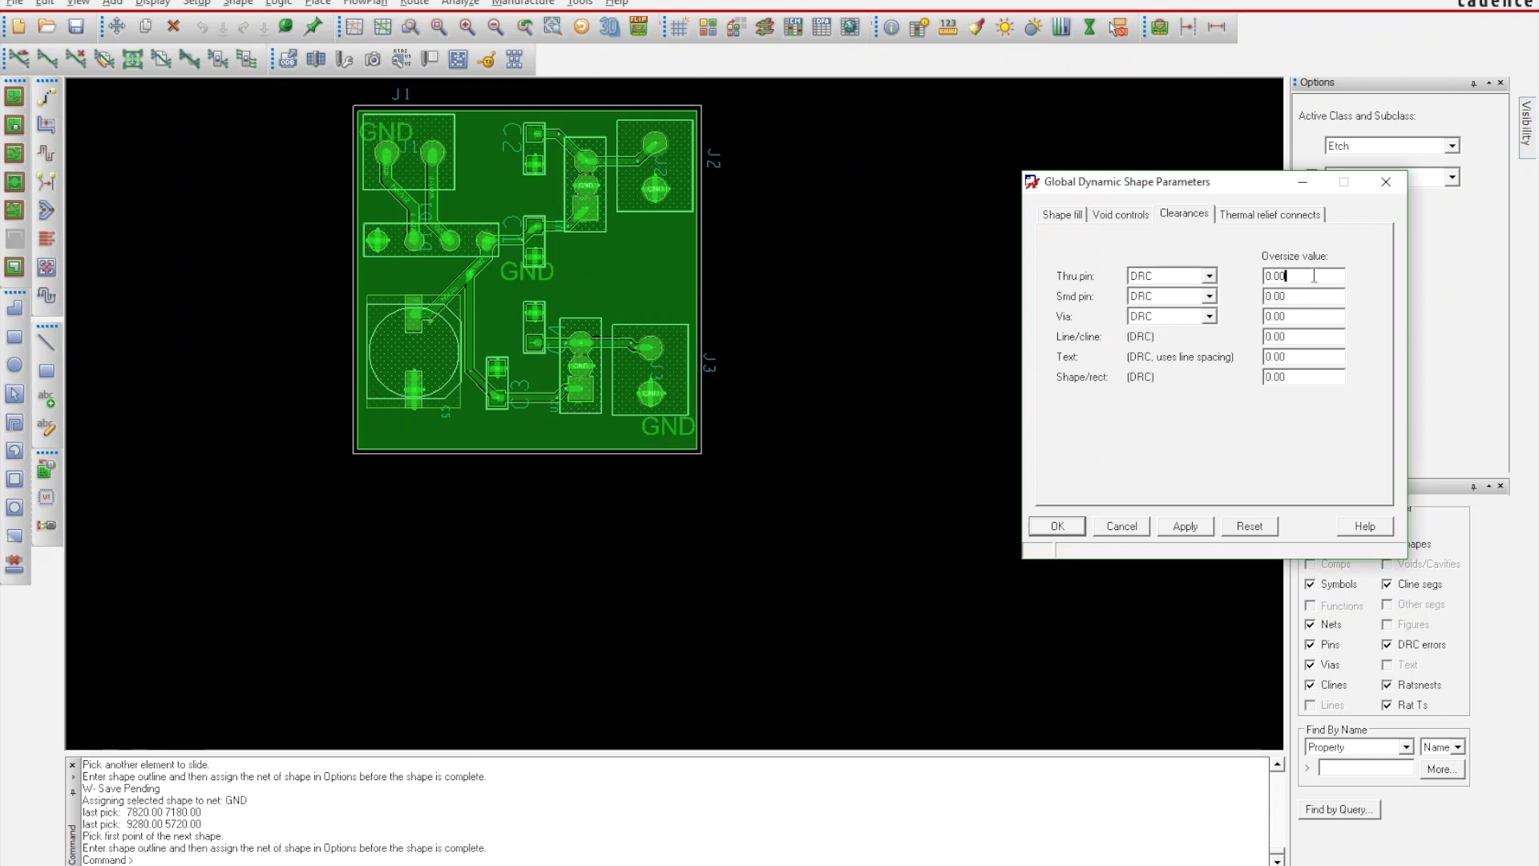
drag(1315, 276, 1250, 273)
text(10.00)
key(Tab)
key(Tab)
text(10.00)
key(Tab)
key(Tab)
text(10.00)
- Set the line/cline, text and shape/rect clearance oversize values to 10.00, then apply and accept the shape parameters
key(Tab)
text(10.00)
key(Tab)
text(10.00)
key(Tab)
text(10.00)
scroll(470, 181, up, 3)
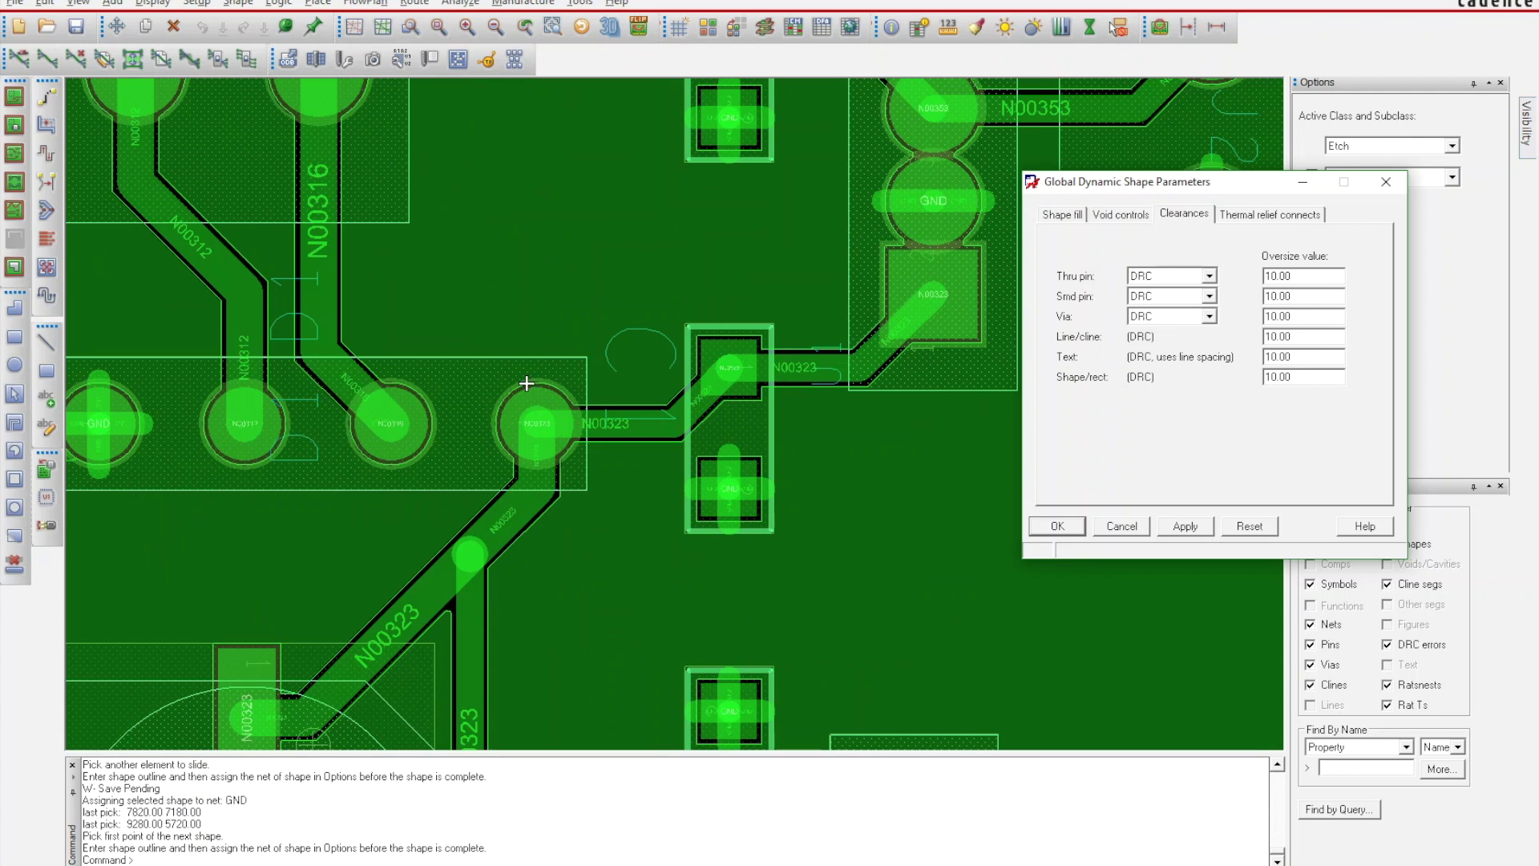
click(1198, 531)
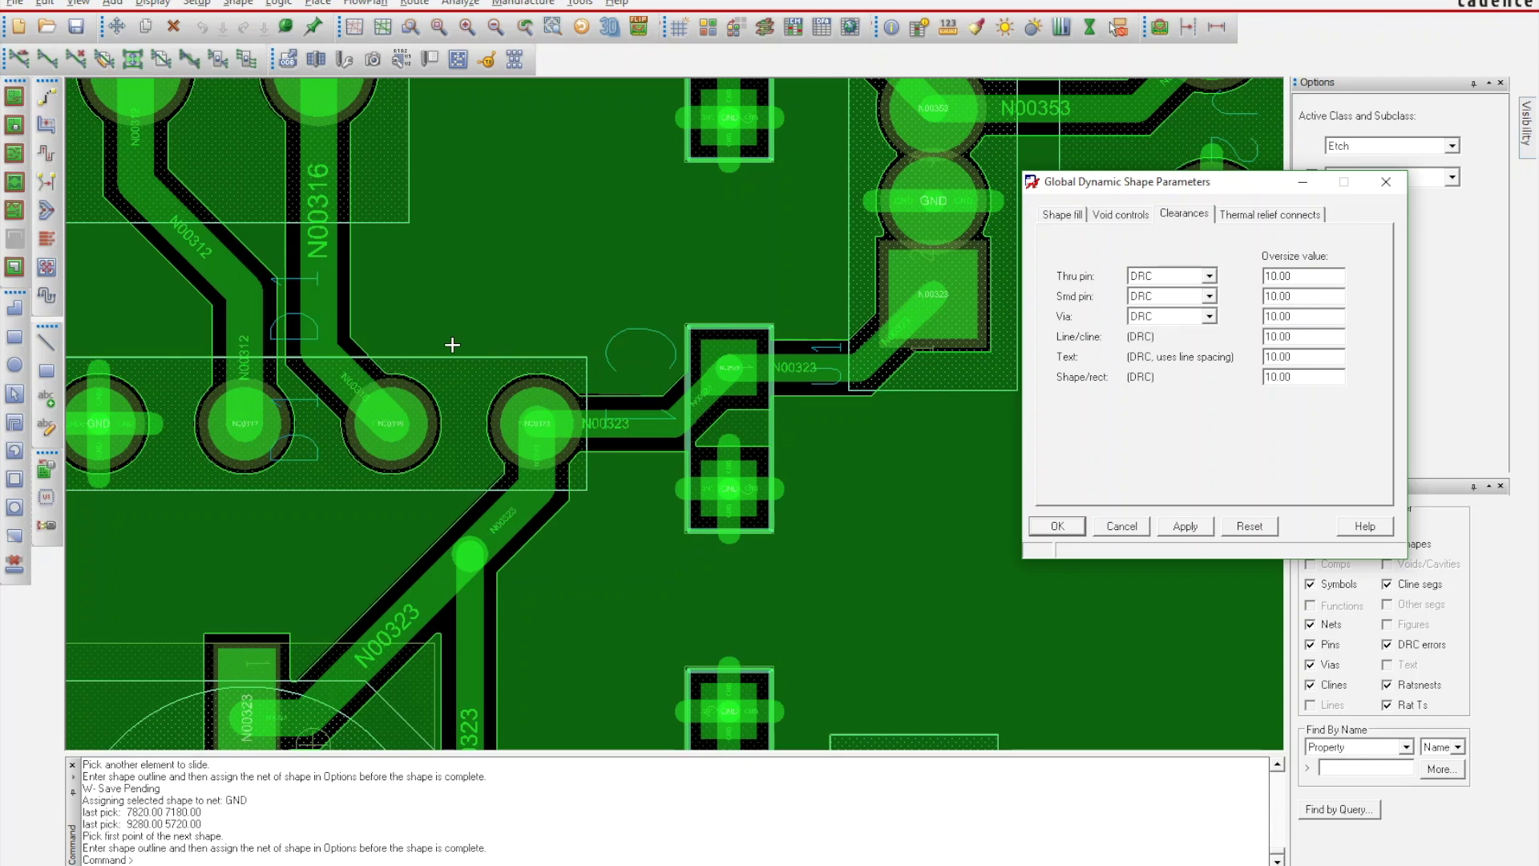
scroll(448, 345, down, 1)
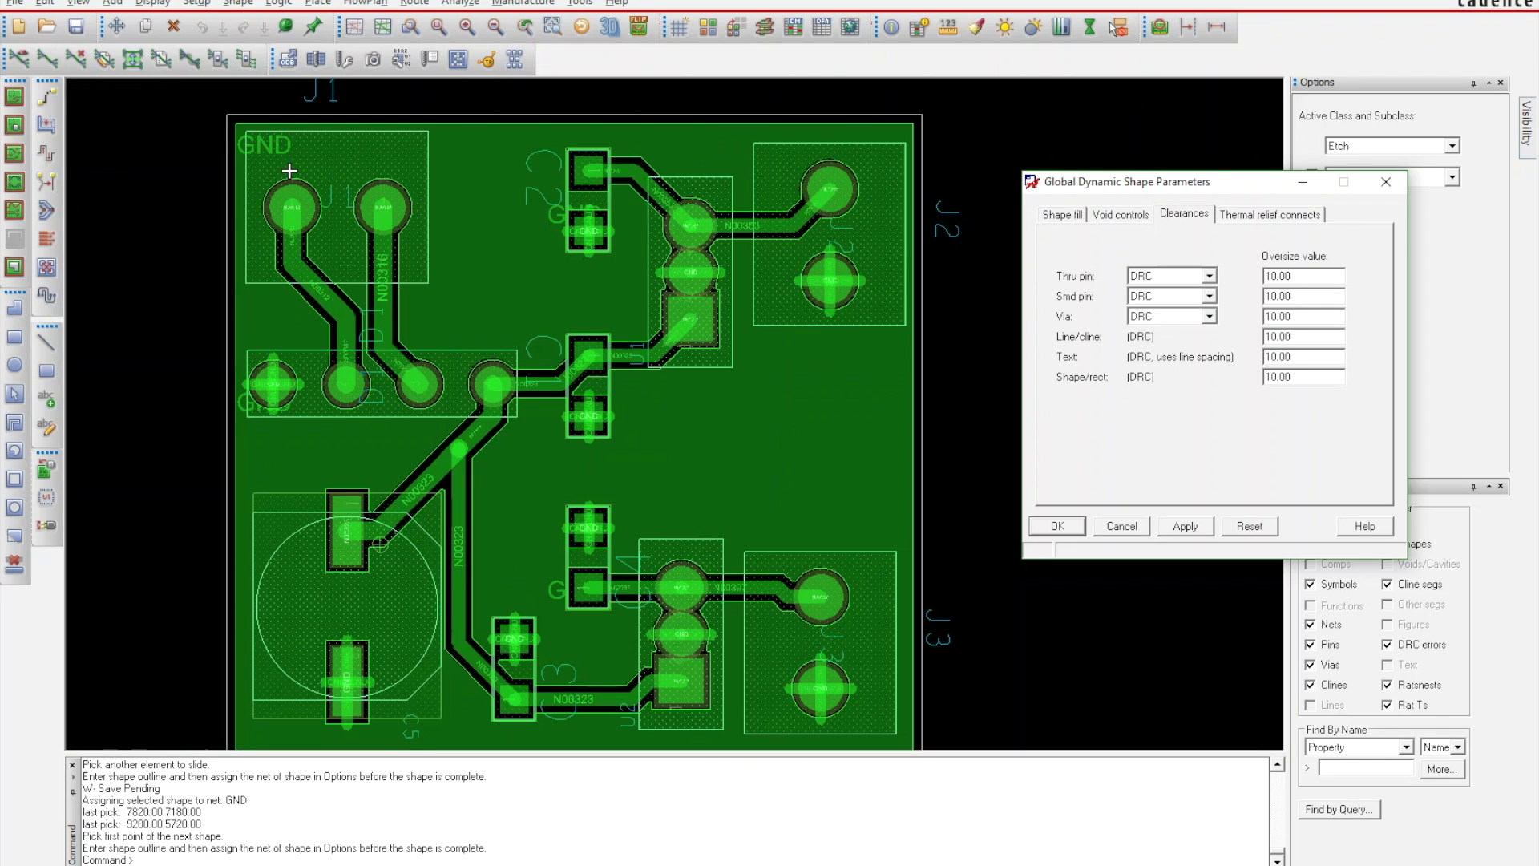
click(1185, 527)
click(1070, 527)
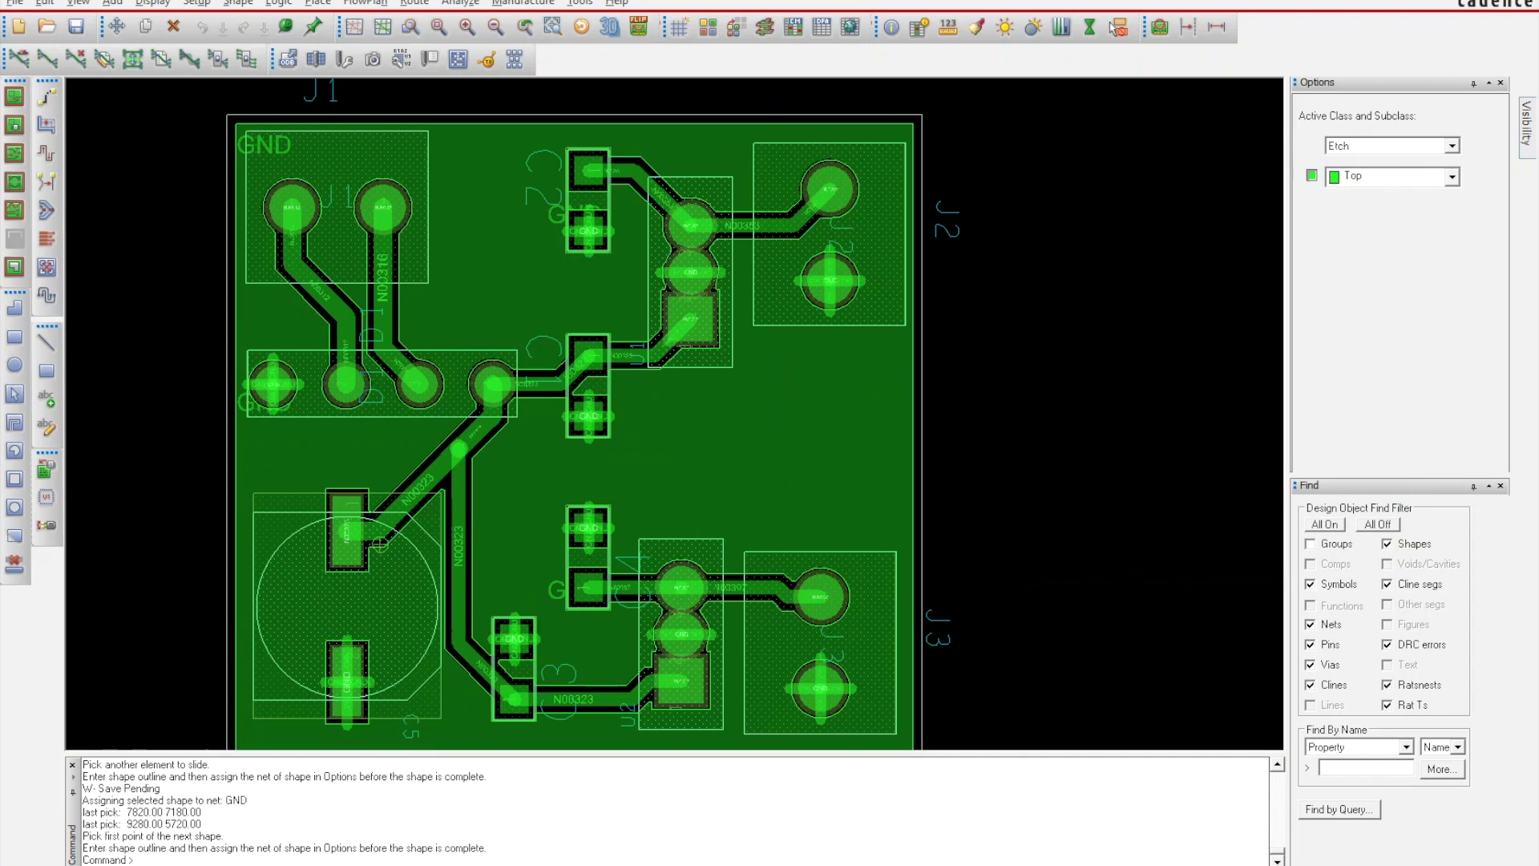
- Turn on the display of plated, non-plated and padless holes in the design parameters, then apply and accept them
scroll(293, 207, up, 1)
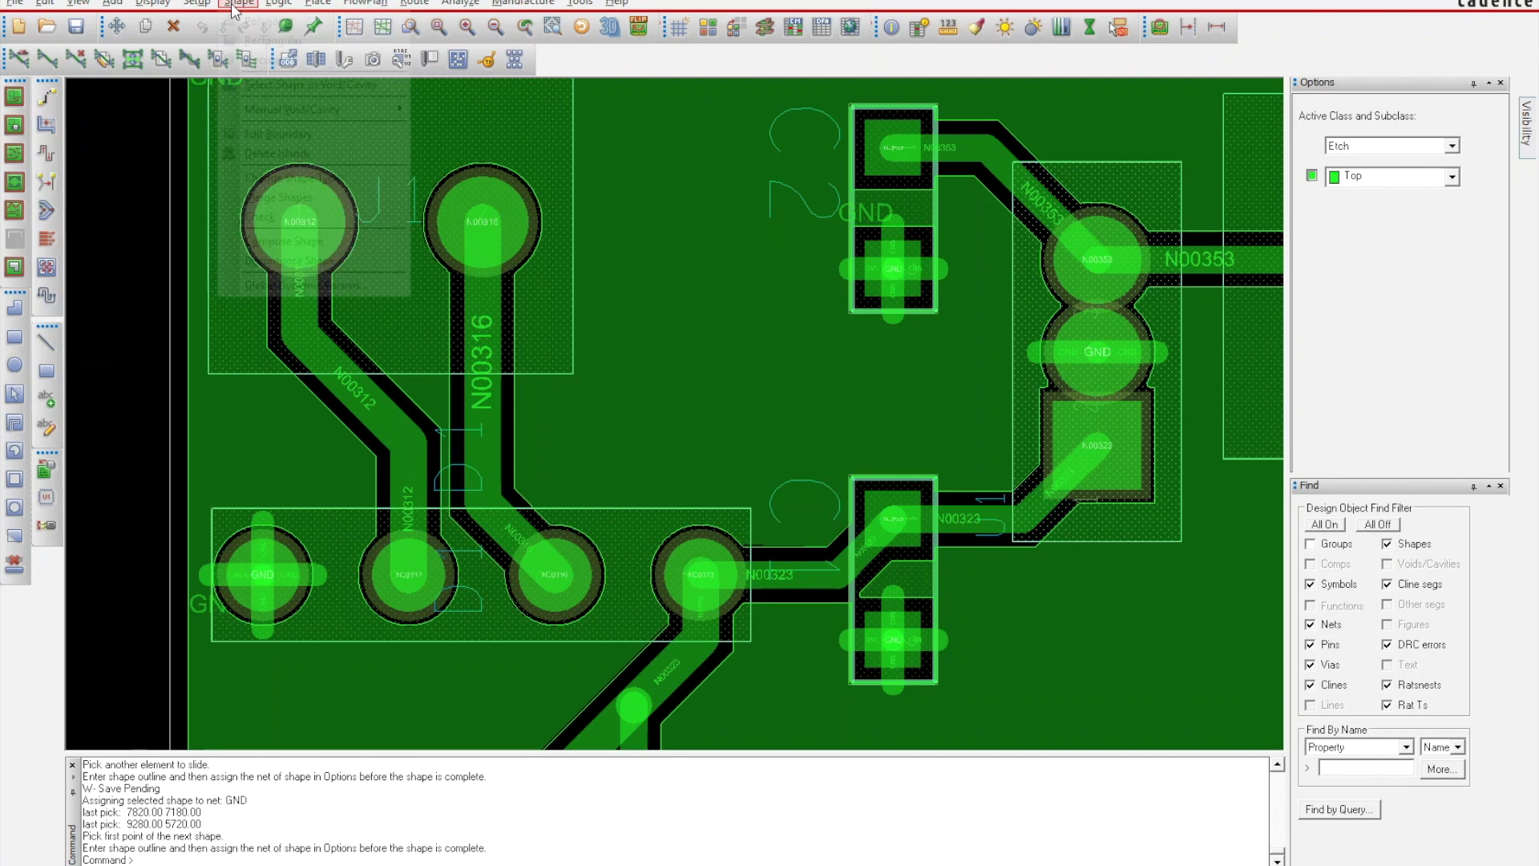
click(197, 4)
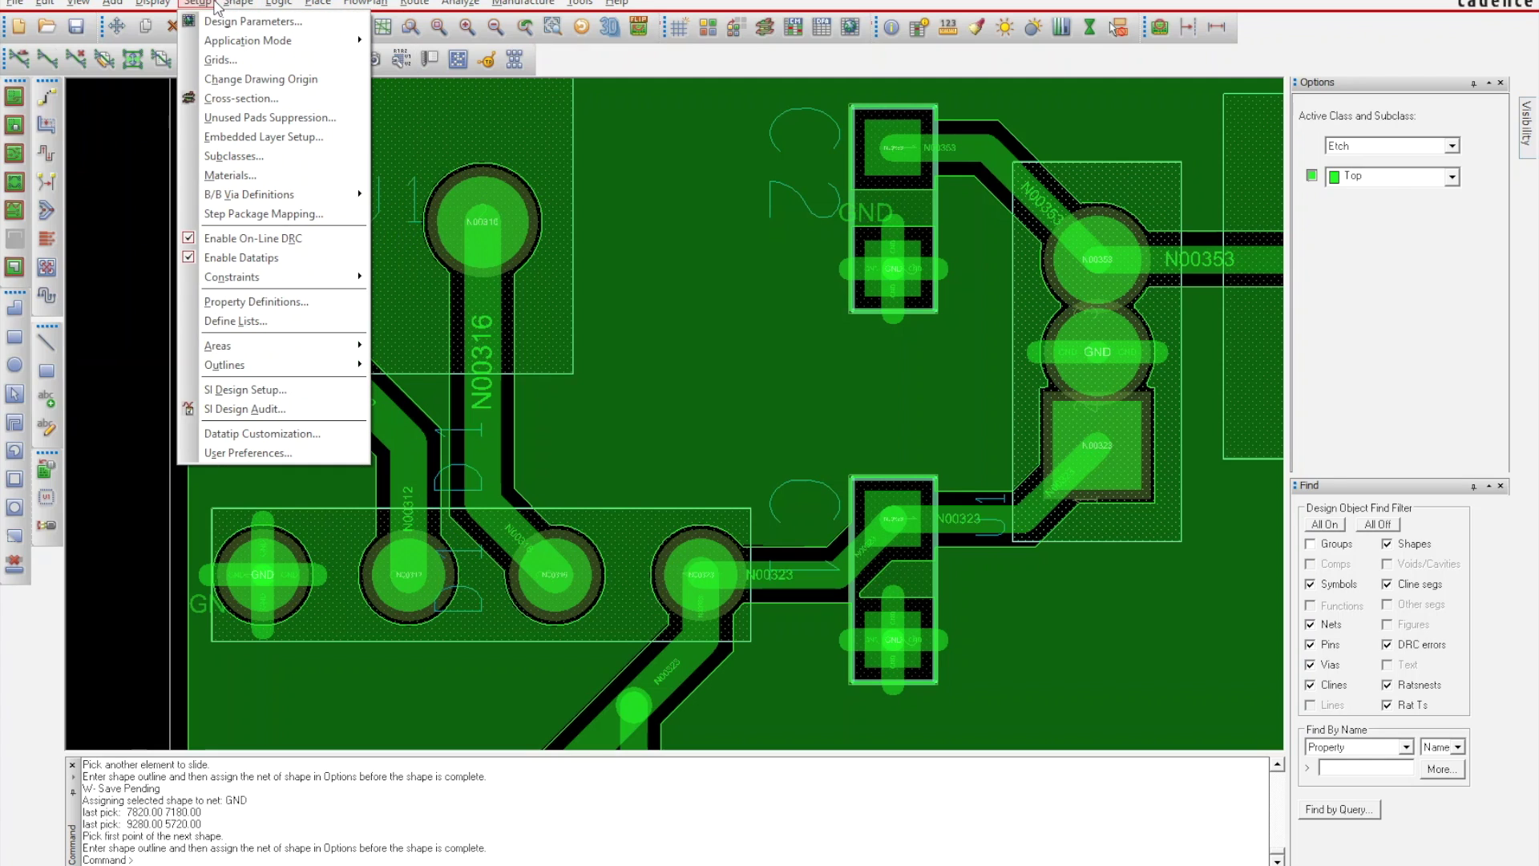
click(218, 21)
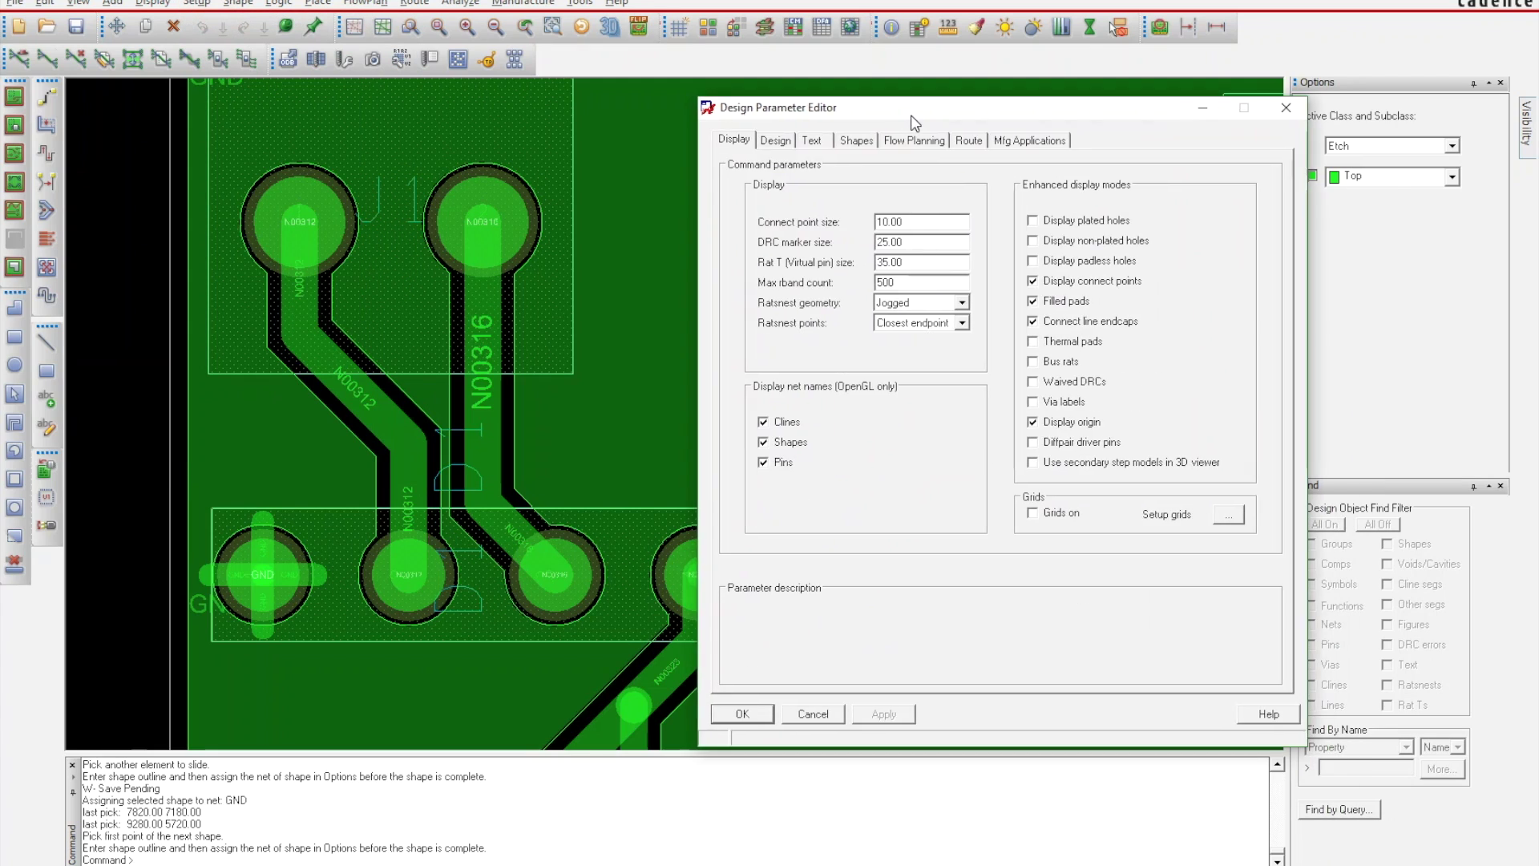
click(1031, 221)
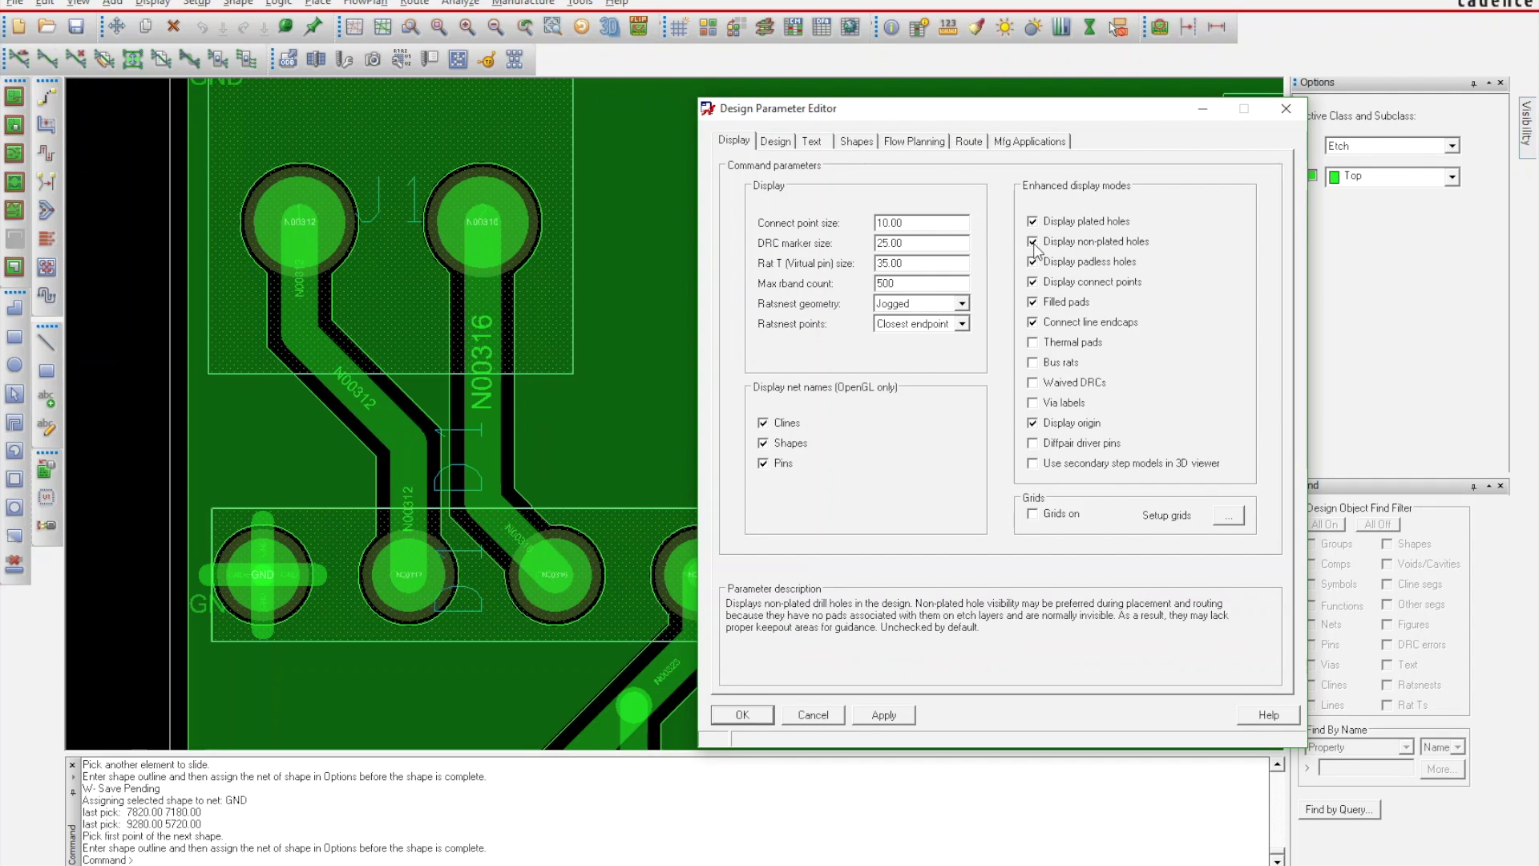
click(885, 715)
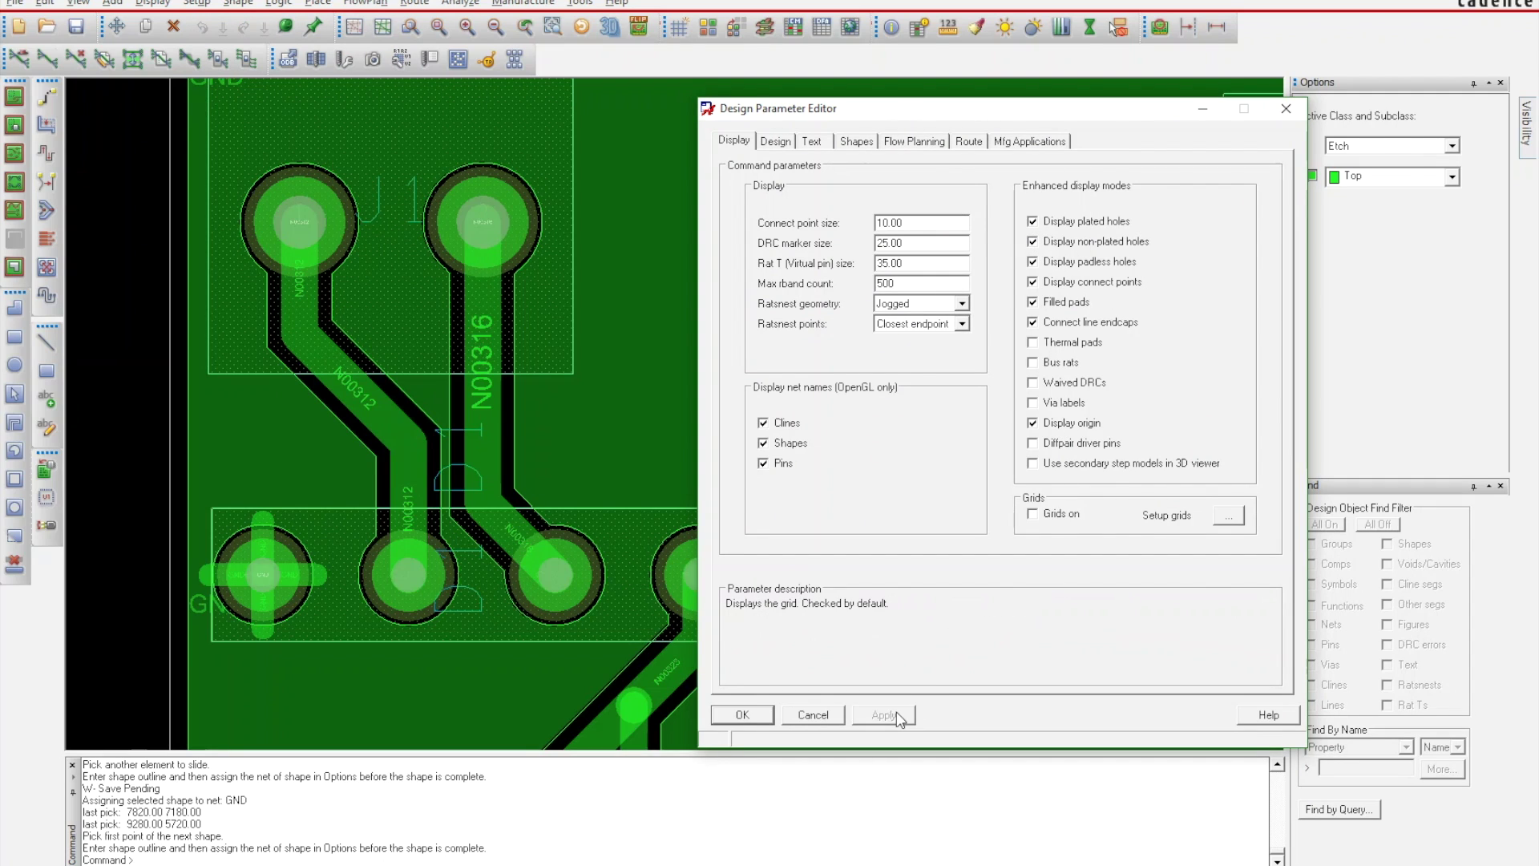
click(743, 714)
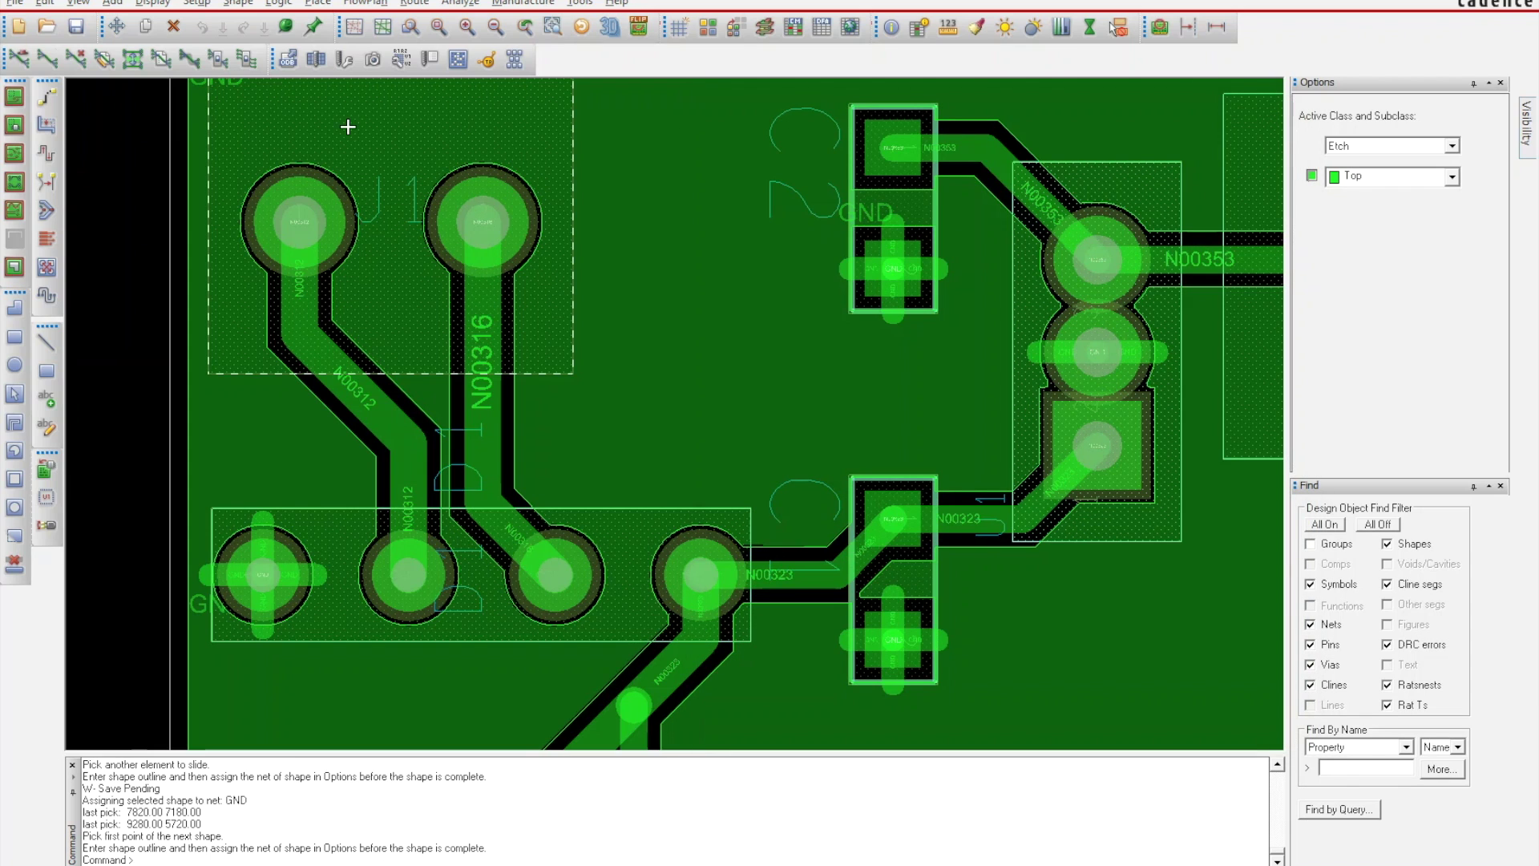
- Save the board design as powersupplyV1.brd, overwriting the existing file
scroll(400, 481, down, 5)
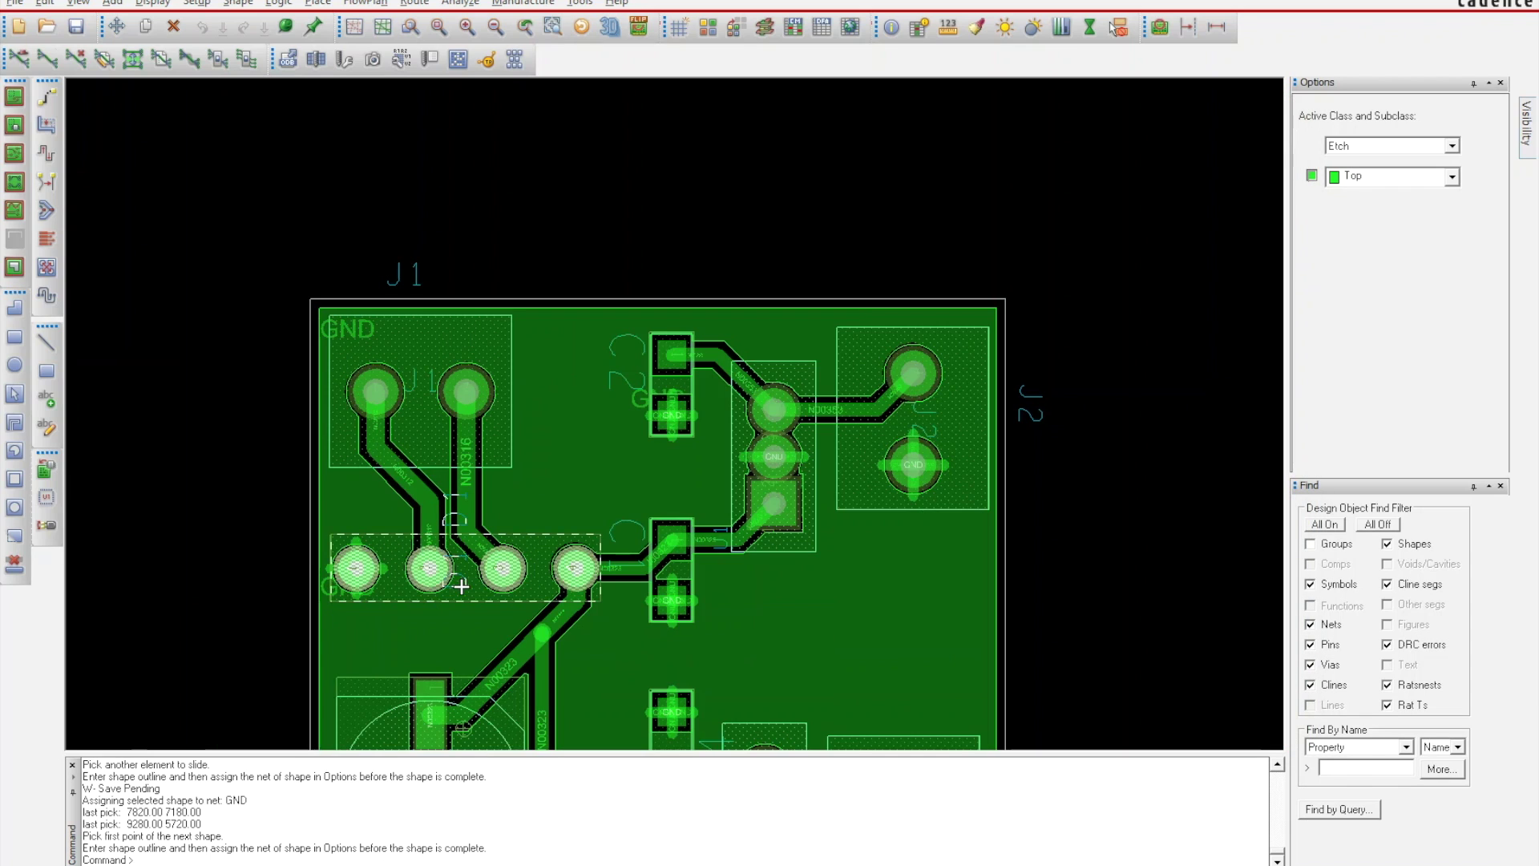
scroll(503, 594, up, 2)
scroll(503, 594, down, 3)
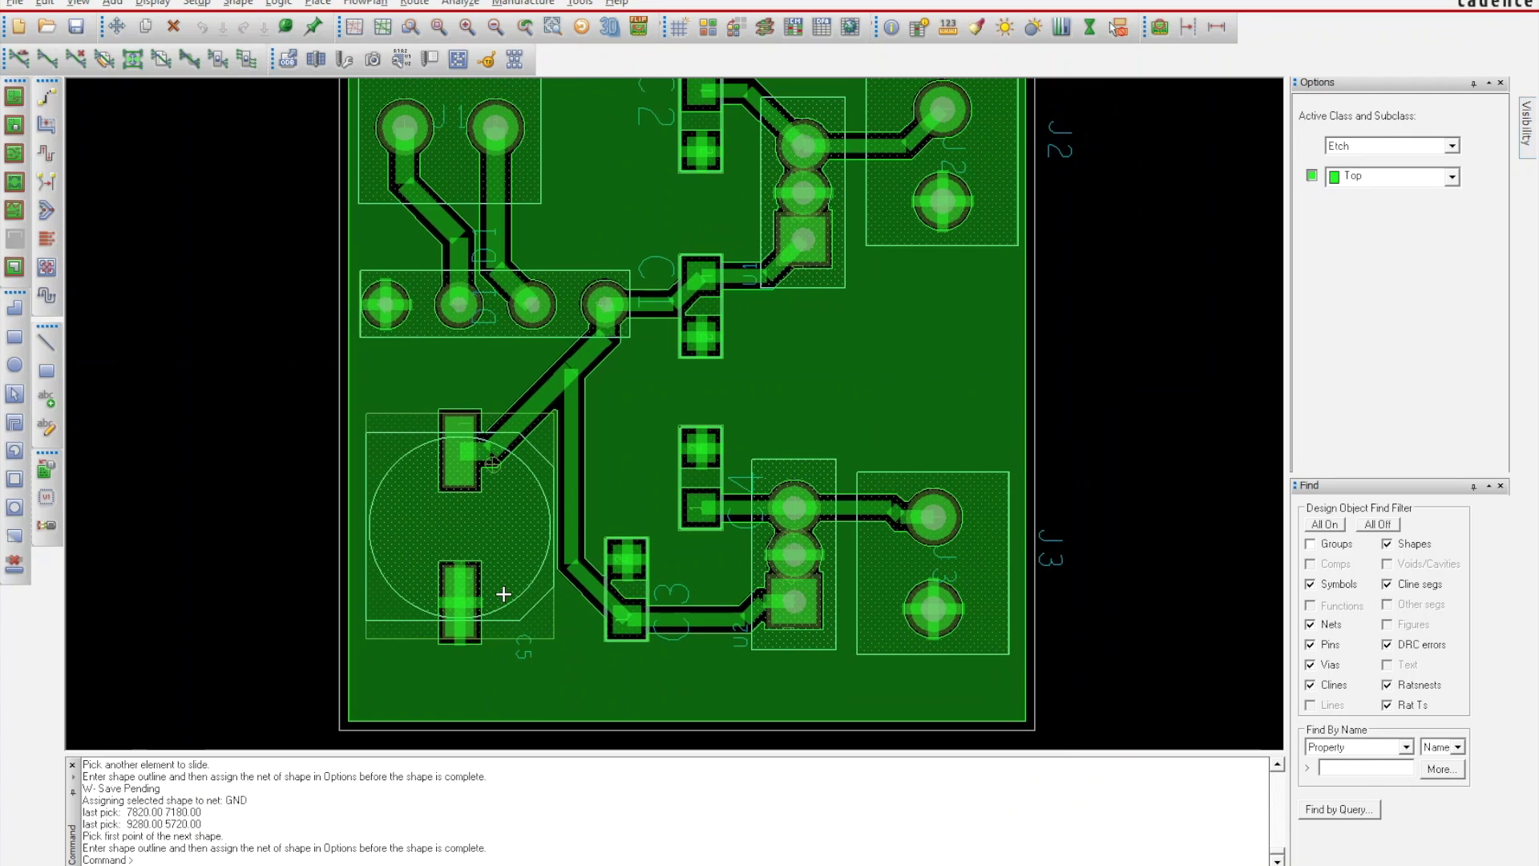
scroll(496, 470, down, 1)
scroll(496, 470, up, 1)
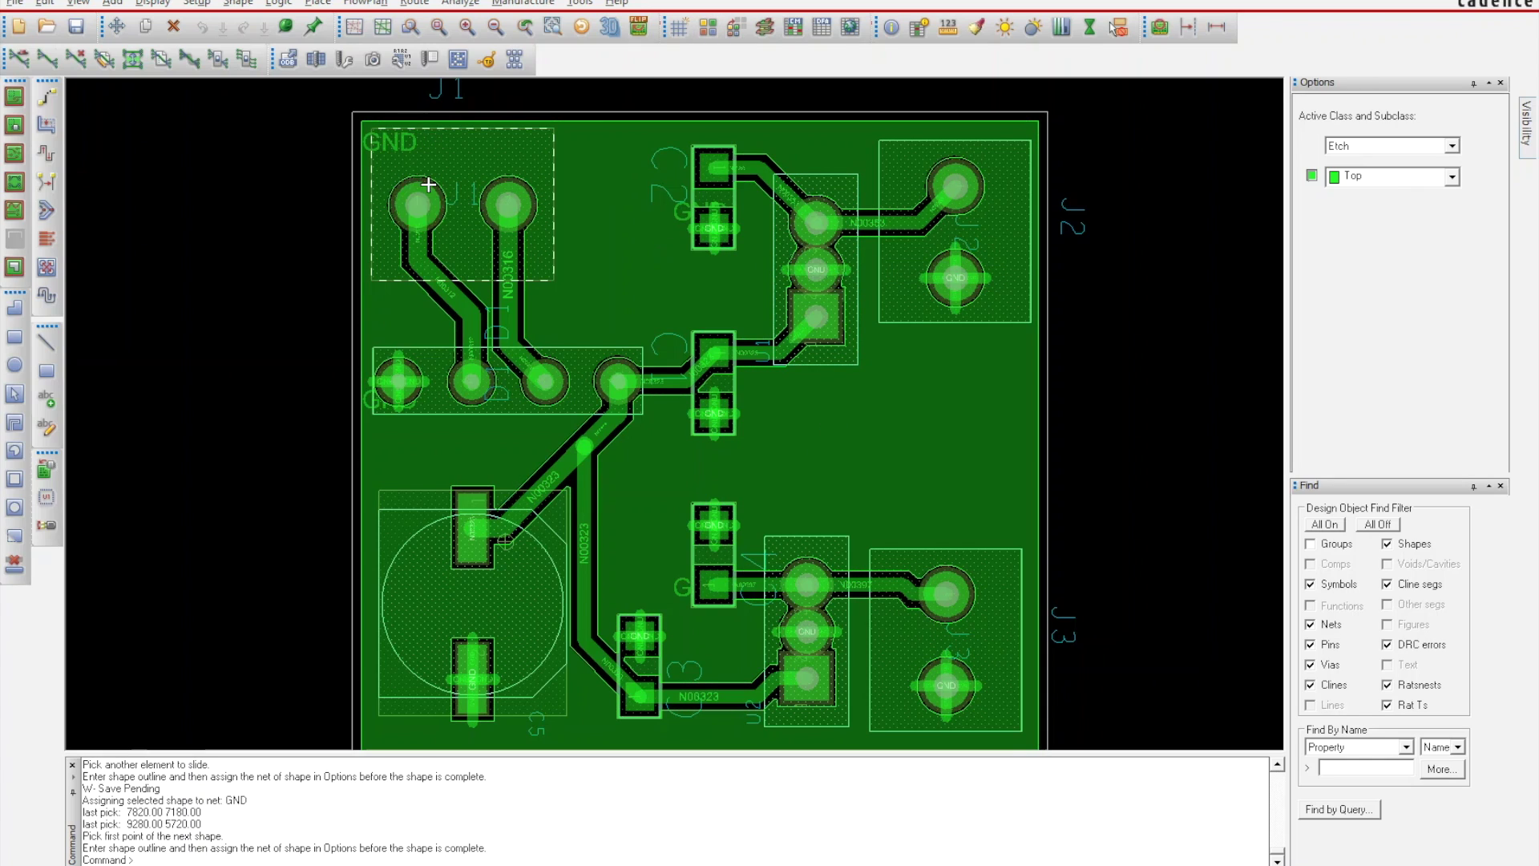
click(79, 31)
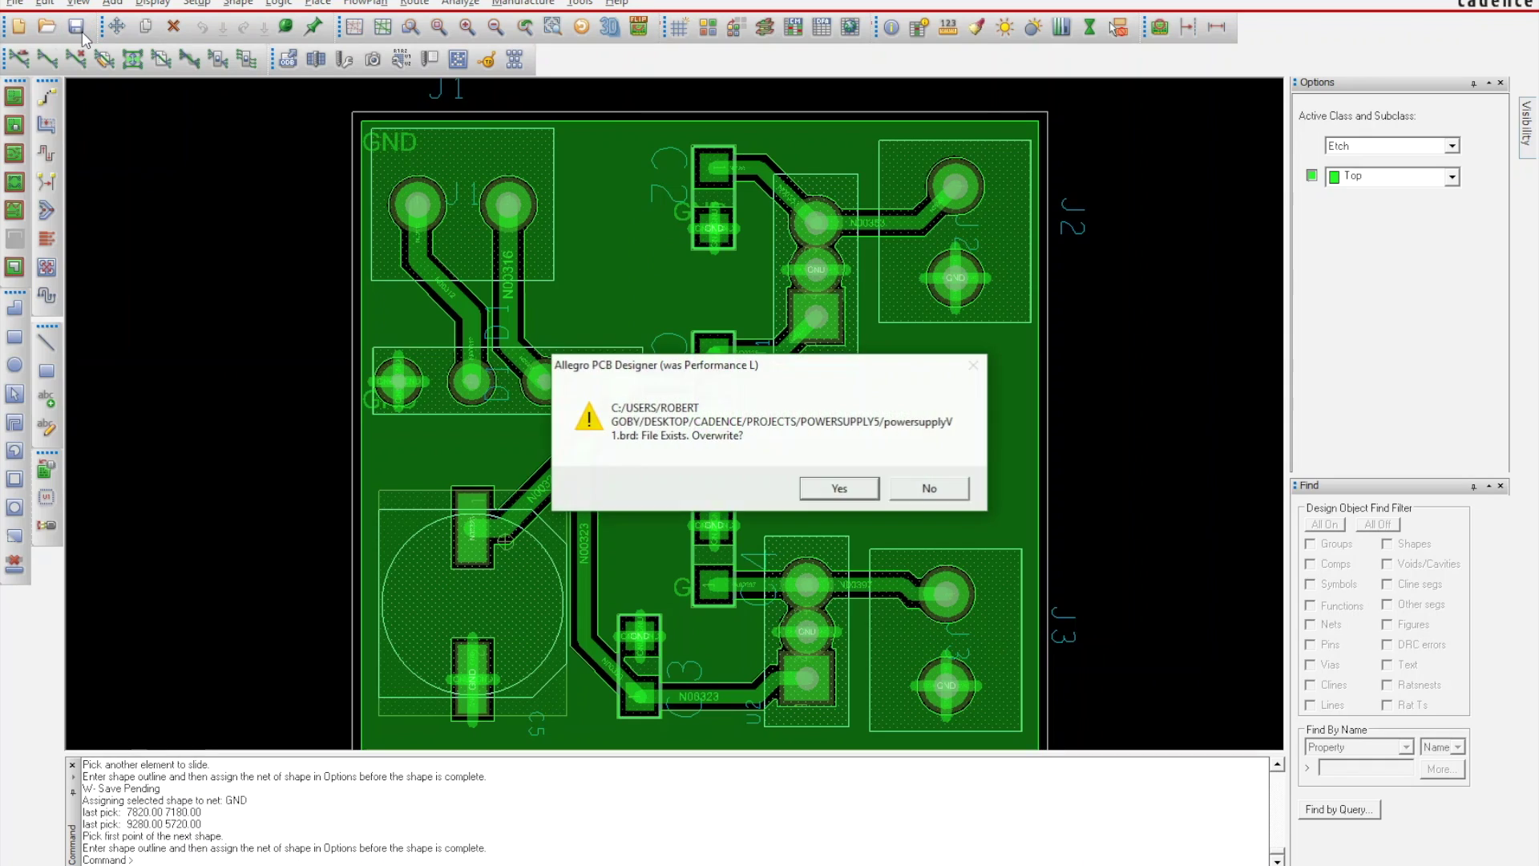
click(836, 488)
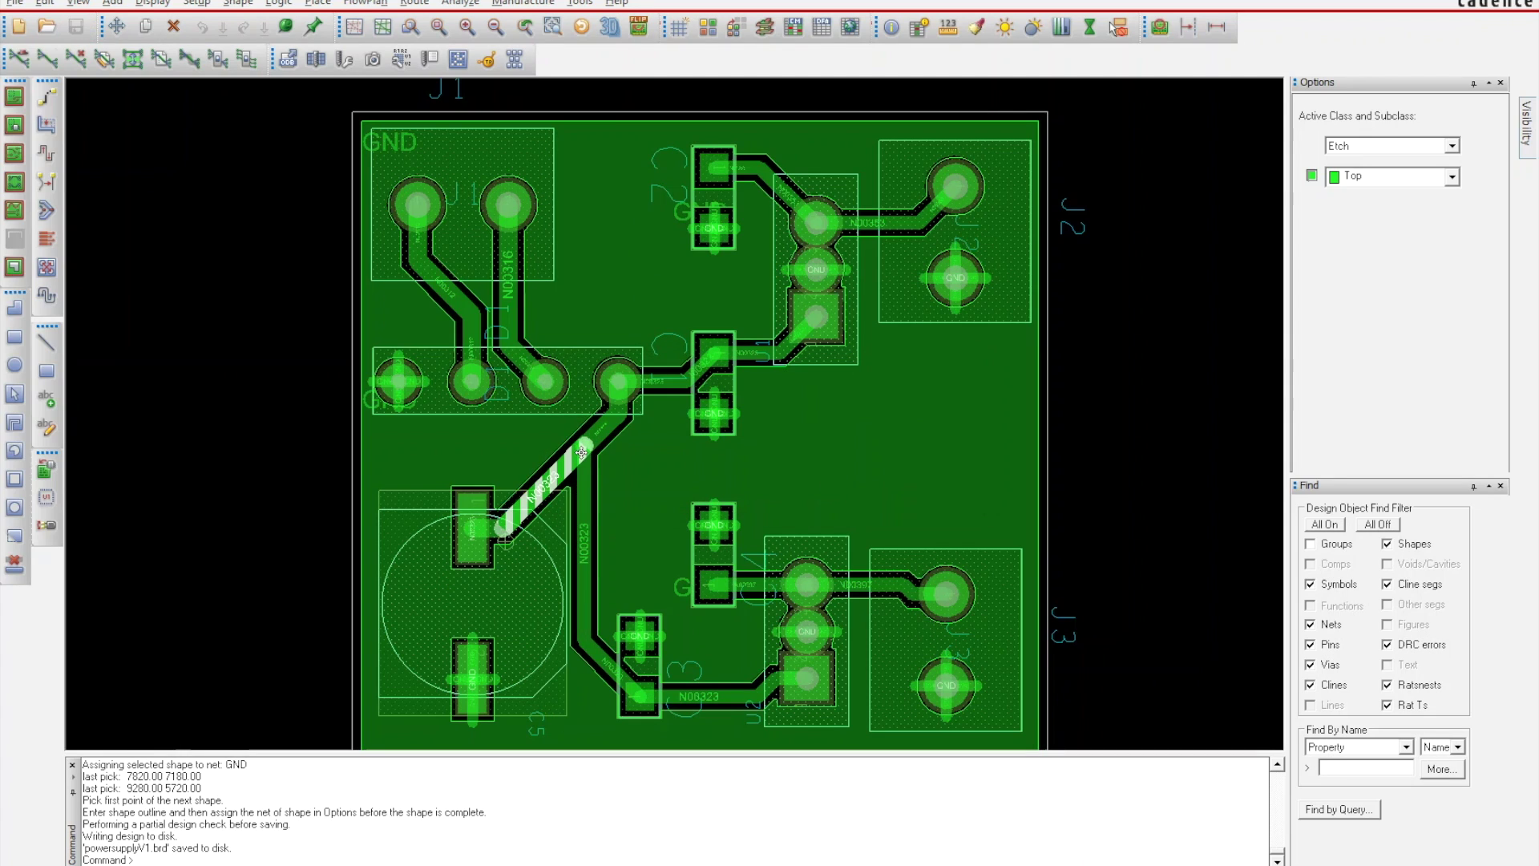